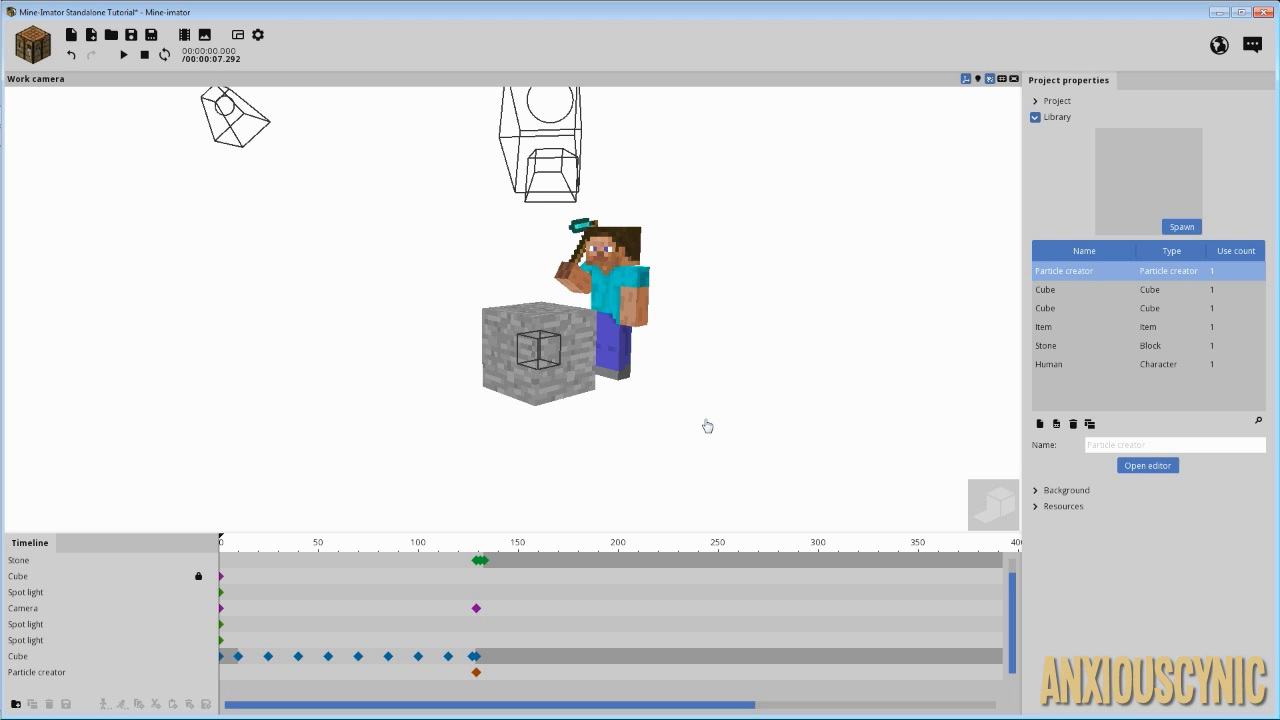
# - Scrub the timeline from frame 0 to about frame 130 and back to review the block-breaking animation
pyautogui.moveTo(709, 409)
pyautogui.mouseDown()
pyautogui.moveTo(555, 380)
pyautogui.moveTo(559, 394)
pyautogui.moveTo(640, 392)
pyautogui.moveTo(712, 412)
pyautogui.moveTo(718, 432)
pyautogui.mouseUp()
pyautogui.moveTo(512, 310); pyautogui.dragTo(672, 310, button='middle')
pyautogui.moveTo(500, 584); pyautogui.dragTo(585, 564)
pyautogui.click(222, 546)
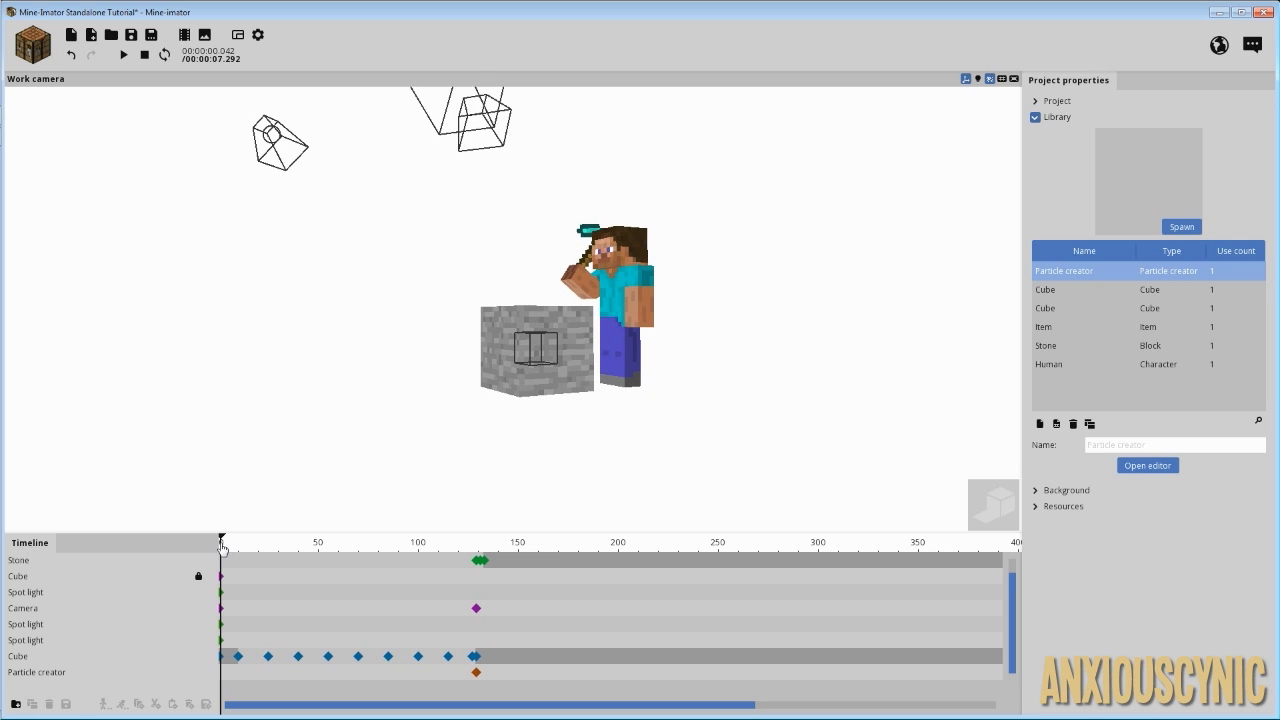
pyautogui.moveTo(222, 546); pyautogui.dragTo(484, 560)
pyautogui.moveTo(714, 457)
pyautogui.mouseDown()
pyautogui.moveTo(620, 460)
pyautogui.moveTo(714, 457)
pyautogui.mouseUp()
pyautogui.moveTo(475, 547); pyautogui.dragTo(211, 534)
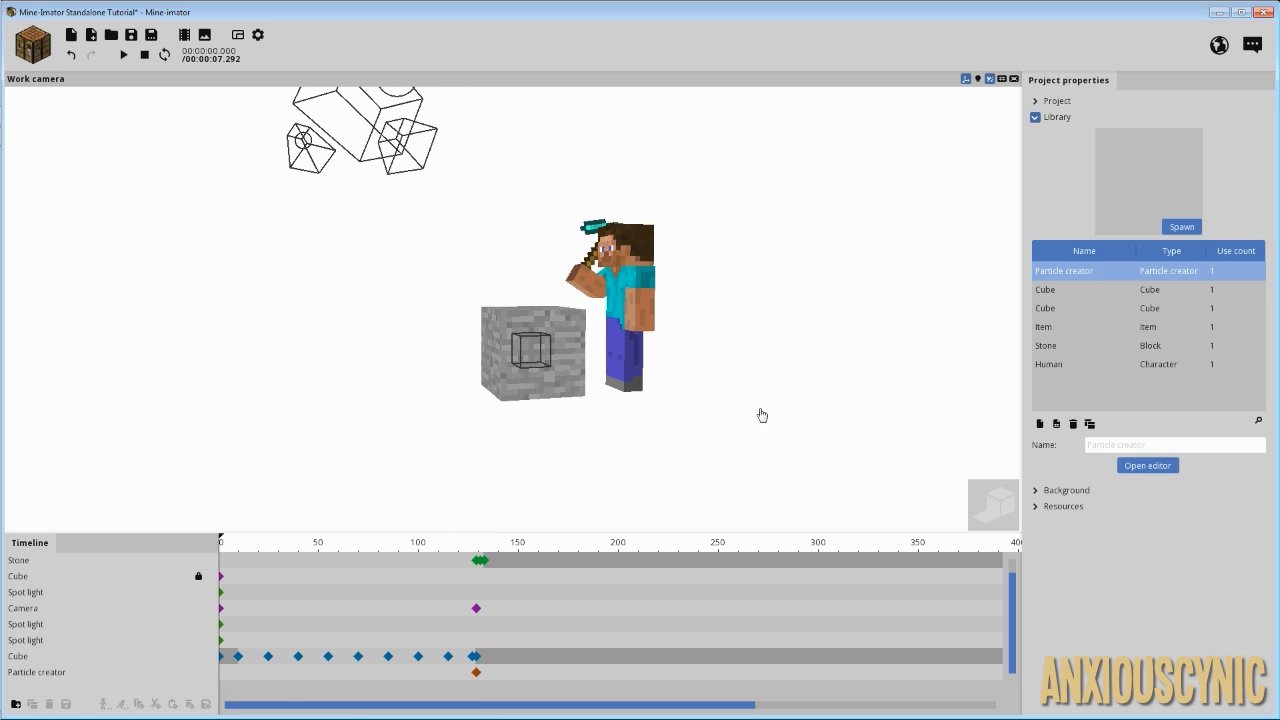
pyautogui.moveTo(704, 391); pyautogui.dragTo(510, 391)
pyautogui.moveTo(670, 392); pyautogui.dragTo(590, 392, button='right')
pyautogui.moveTo(590, 392); pyautogui.dragTo(665, 392)
pyautogui.moveTo(550, 392); pyautogui.dragTo(612, 432, button='right')
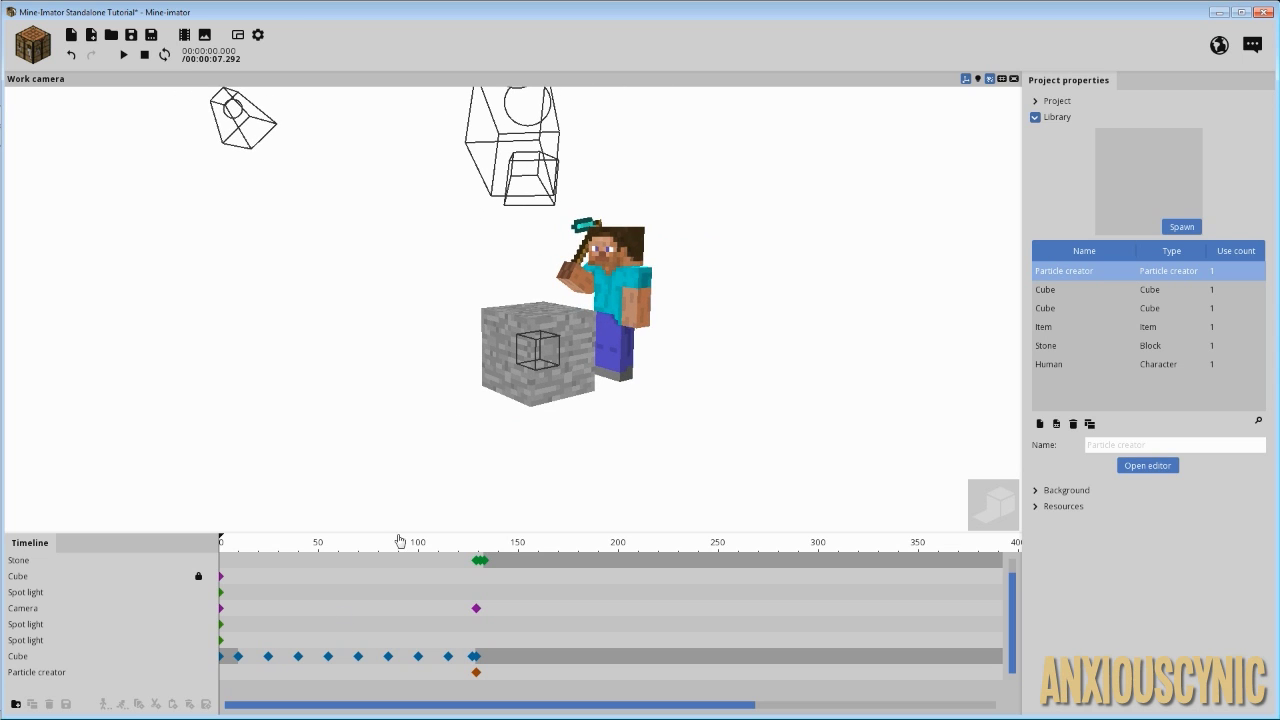
pyautogui.moveTo(648, 394); pyautogui.dragTo(540, 394, button='right')
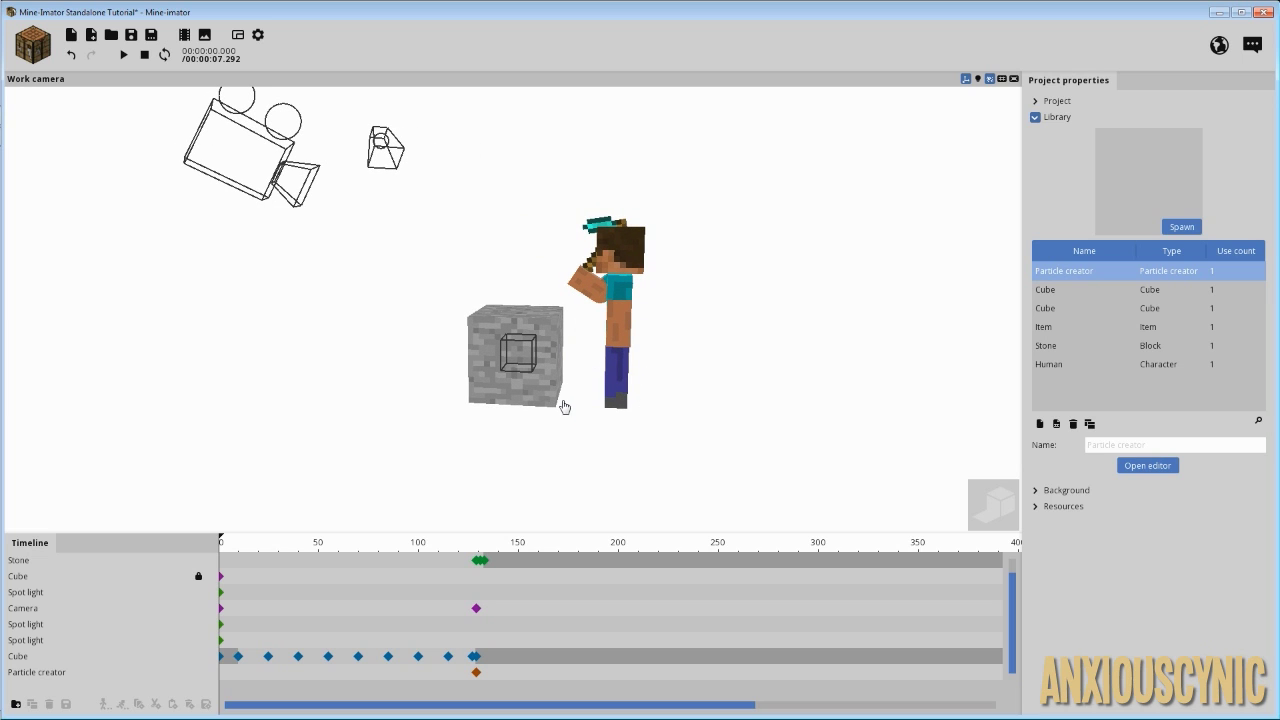
pyautogui.moveTo(612, 378); pyautogui.dragTo(600, 378, button='right')
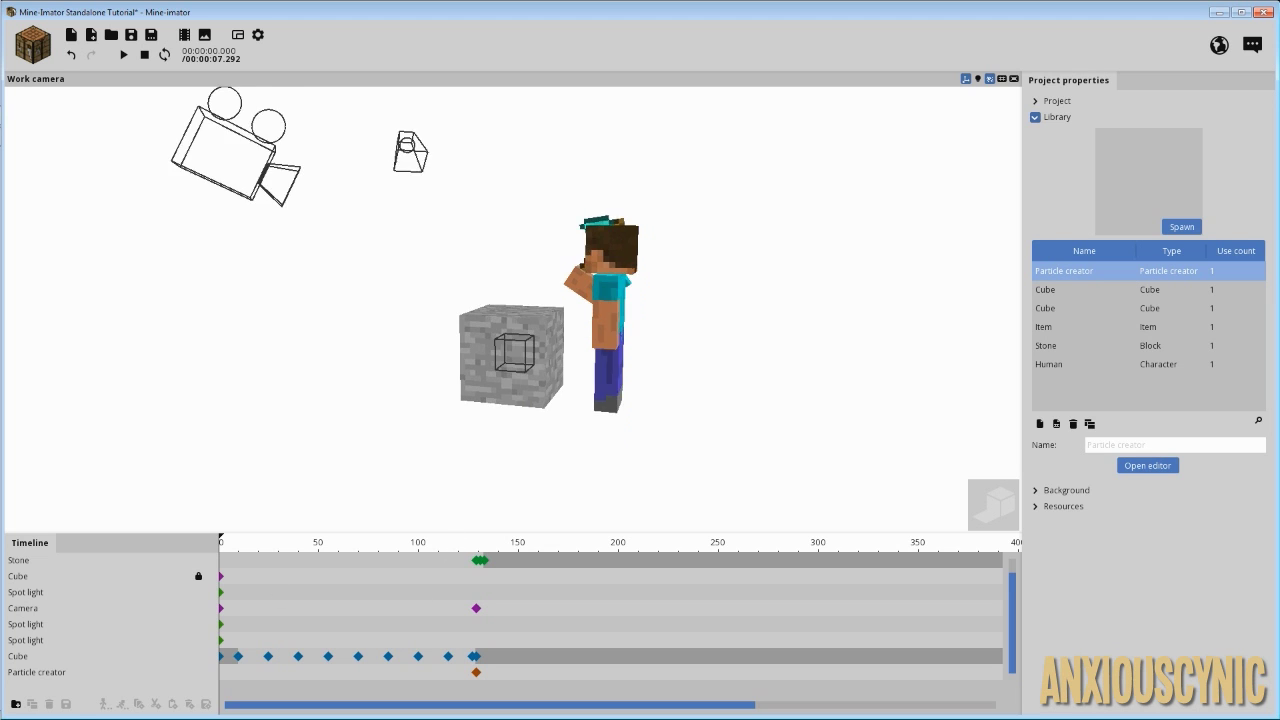
pyautogui.moveTo(600, 378); pyautogui.dragTo(550, 378)
# - Create a Stone block with the Minecraft texture and select it in the scene
pyautogui.moveTo(683, 349); pyautogui.dragTo(645, 347, button='right')
pyautogui.scroll(-3, 680, 346)
pyautogui.moveTo(586, 329)
pyautogui.mouseDown()
pyautogui.moveTo(610, 329)
pyautogui.moveTo(588, 325)
pyautogui.mouseUp()
pyautogui.click(24, 38)
pyautogui.click(198, 106)
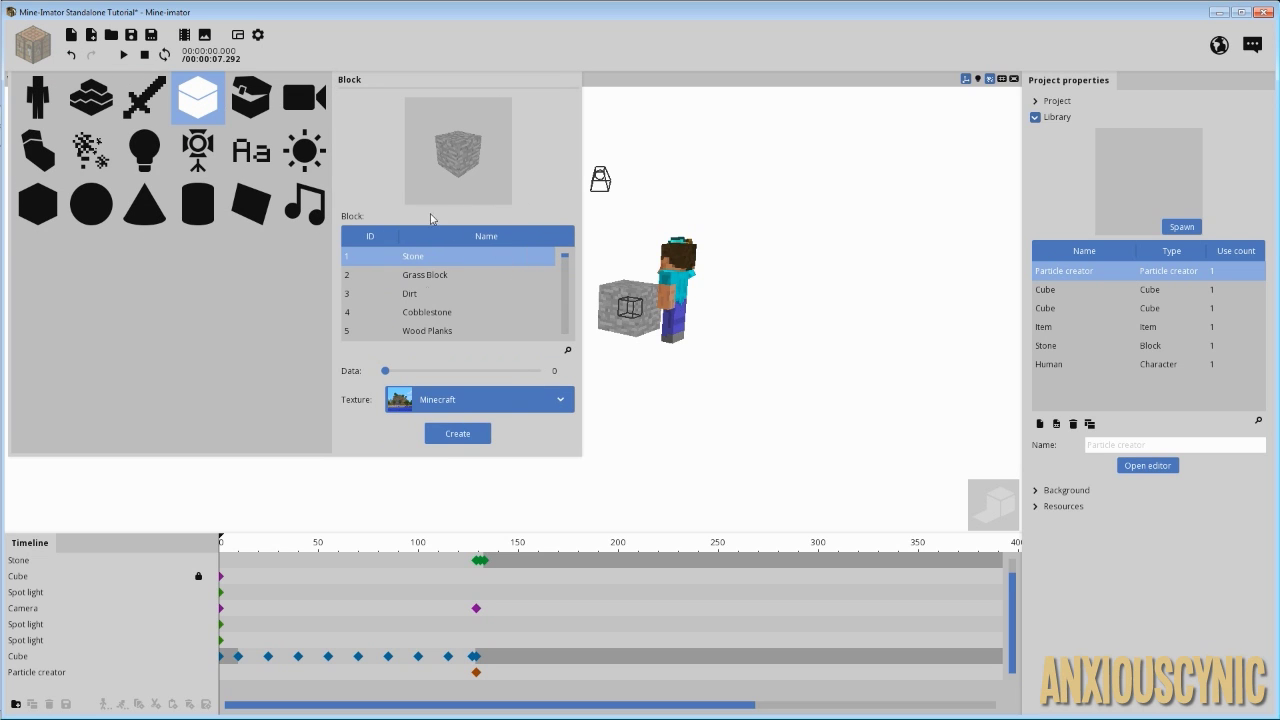
pyautogui.click(457, 433)
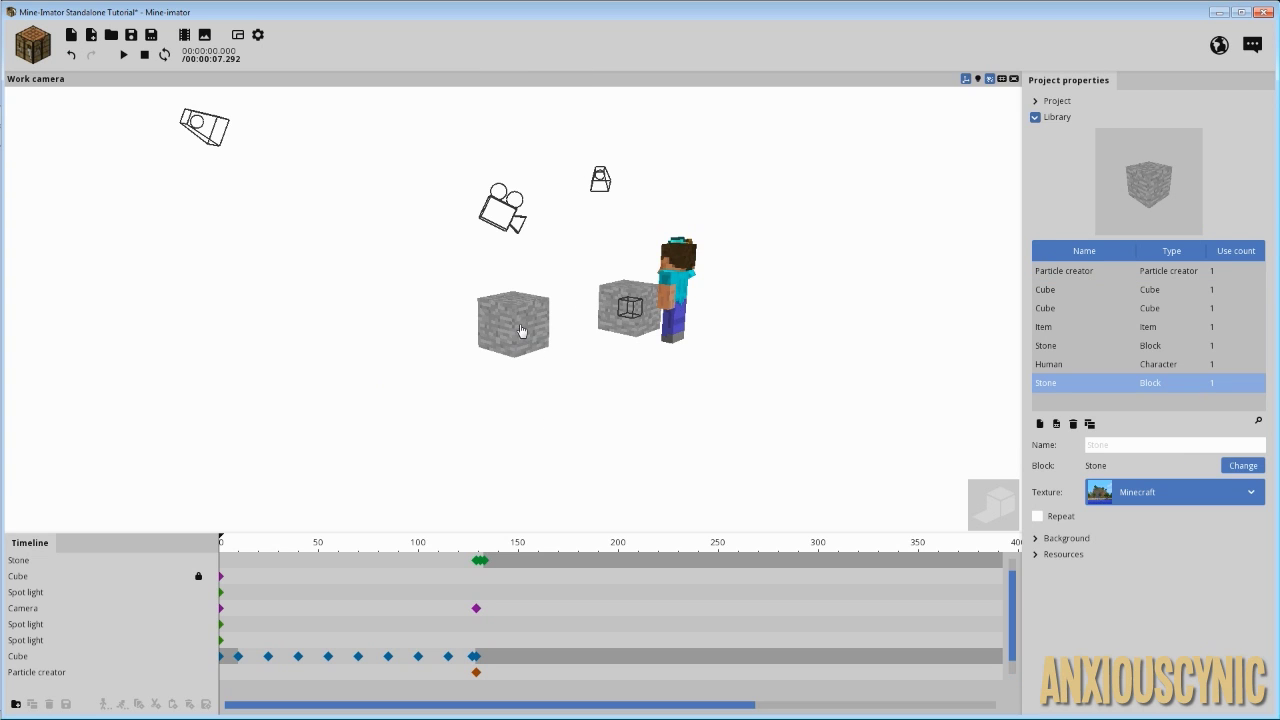
pyautogui.click(523, 333)
# - Change the new stone block's type to Wood Planks in the library
pyautogui.click(1063, 80)
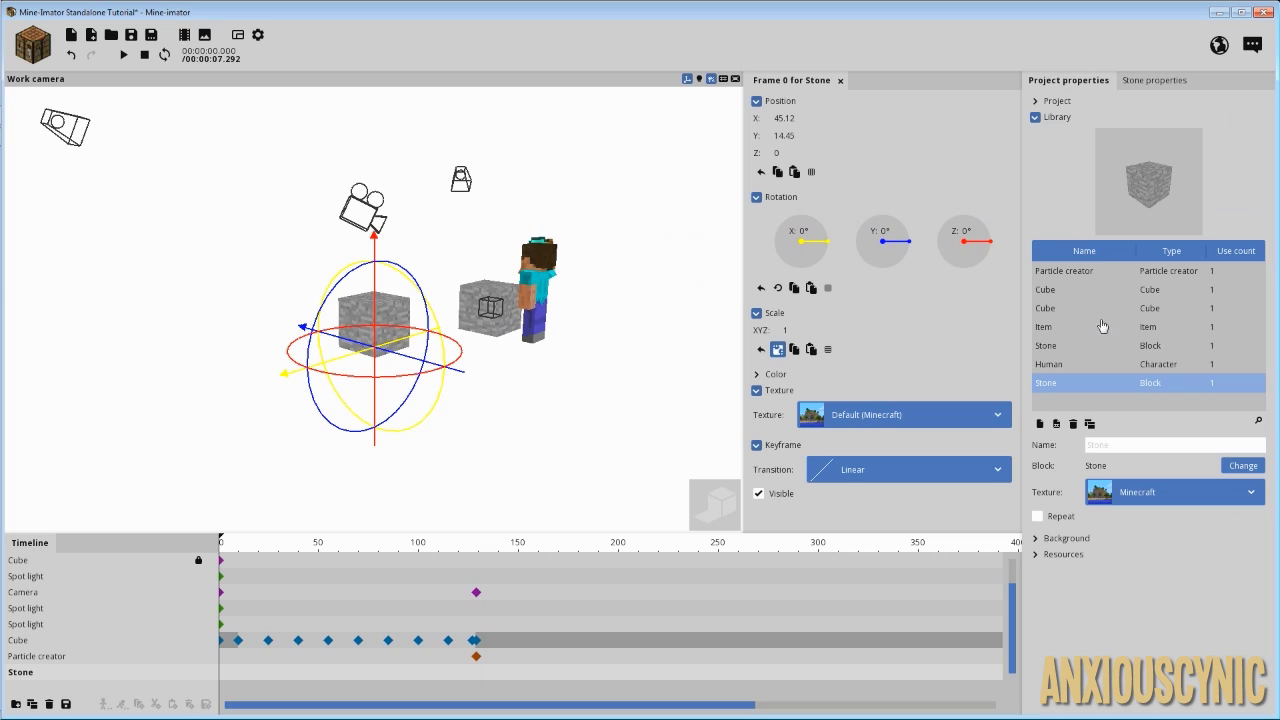
pyautogui.click(1229, 467)
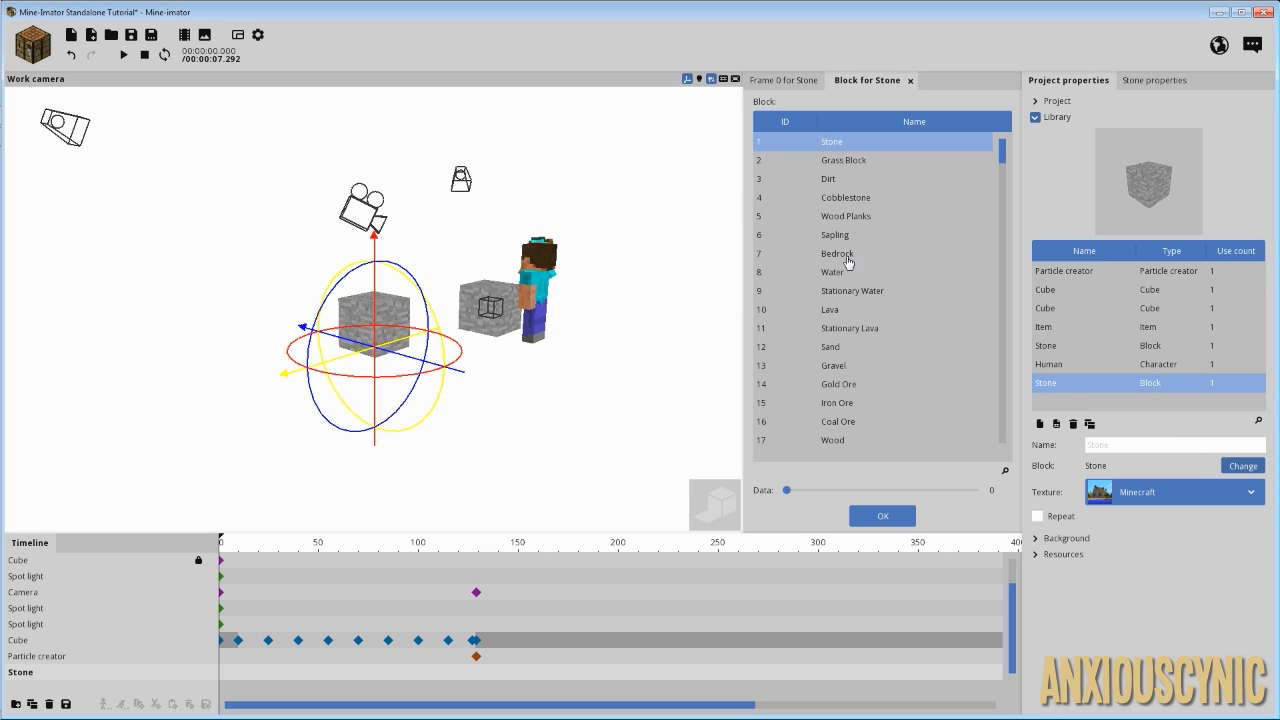
pyautogui.click(840, 276)
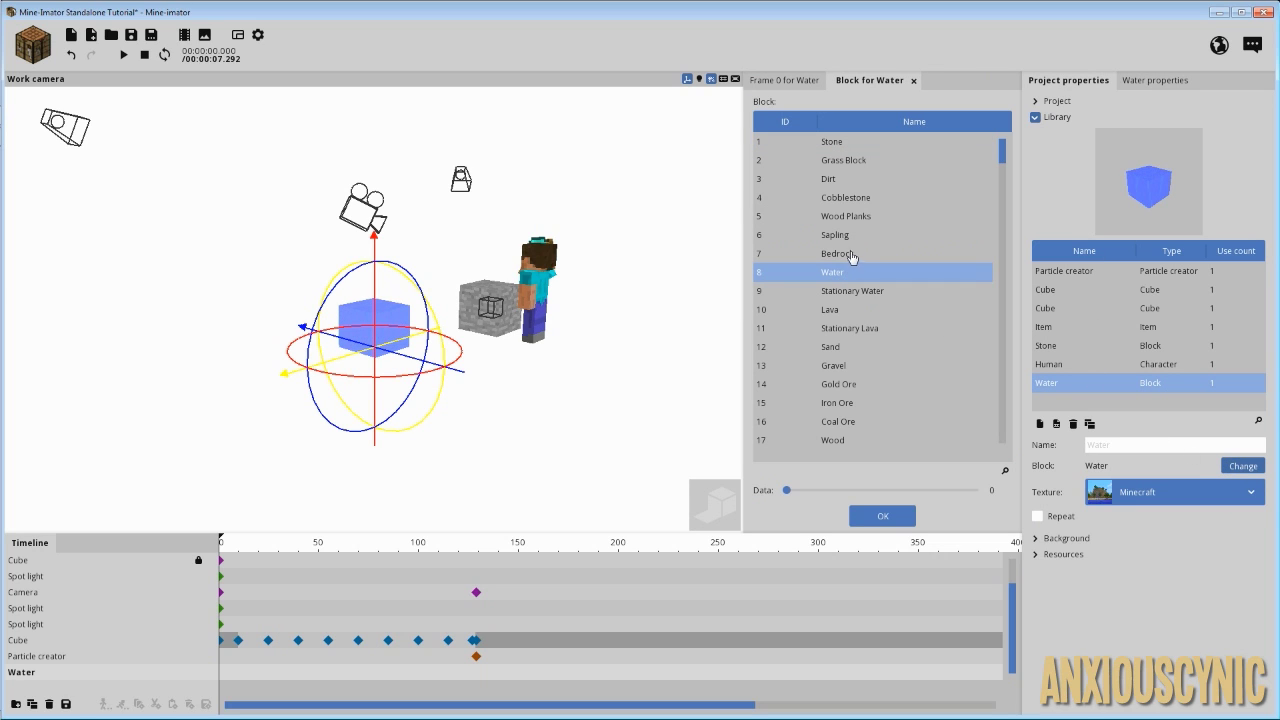
pyautogui.click(845, 218)
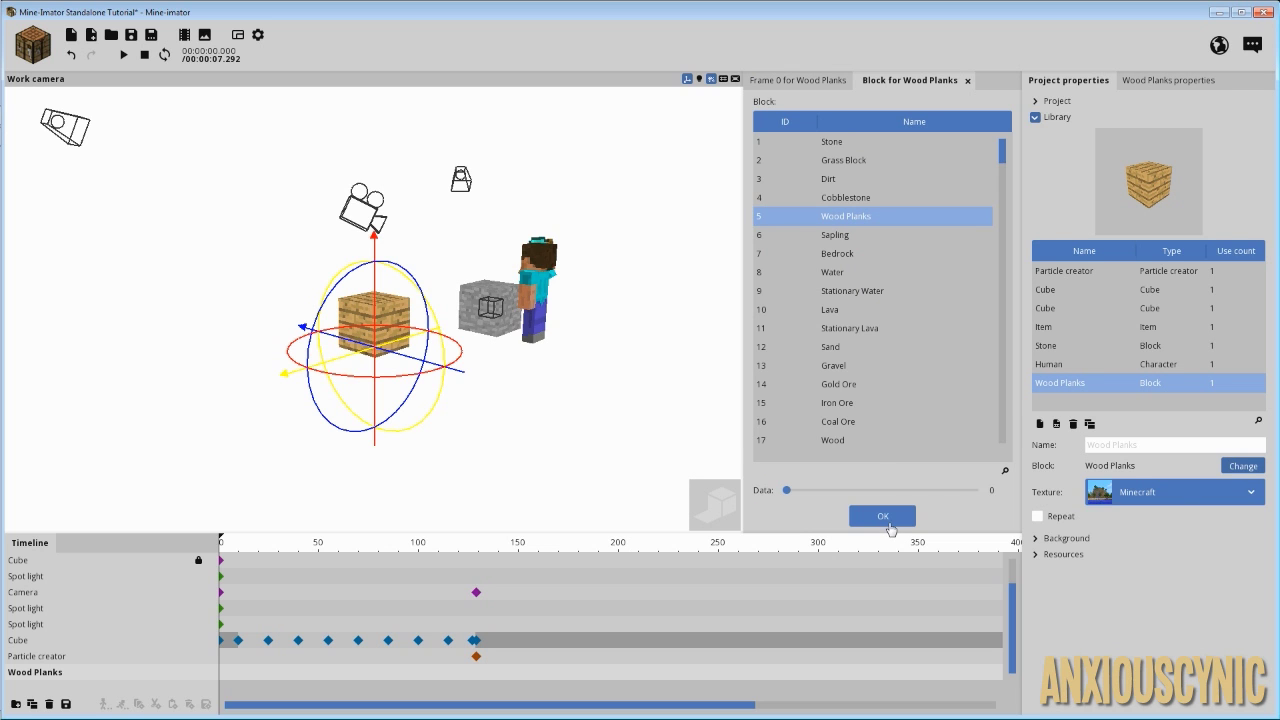
pyautogui.click(888, 524)
# - Move the wood planks block along its X axis to about 86.42, away from the character
pyautogui.moveTo(564, 404); pyautogui.dragTo(518, 361)
pyautogui.moveTo(334, 360); pyautogui.dragTo(205, 381)
pyautogui.moveTo(506, 357); pyautogui.dragTo(508, 356, button='right')
pyautogui.scroll(3, 519, 328)
pyautogui.moveTo(519, 328); pyautogui.dragTo(558, 320)
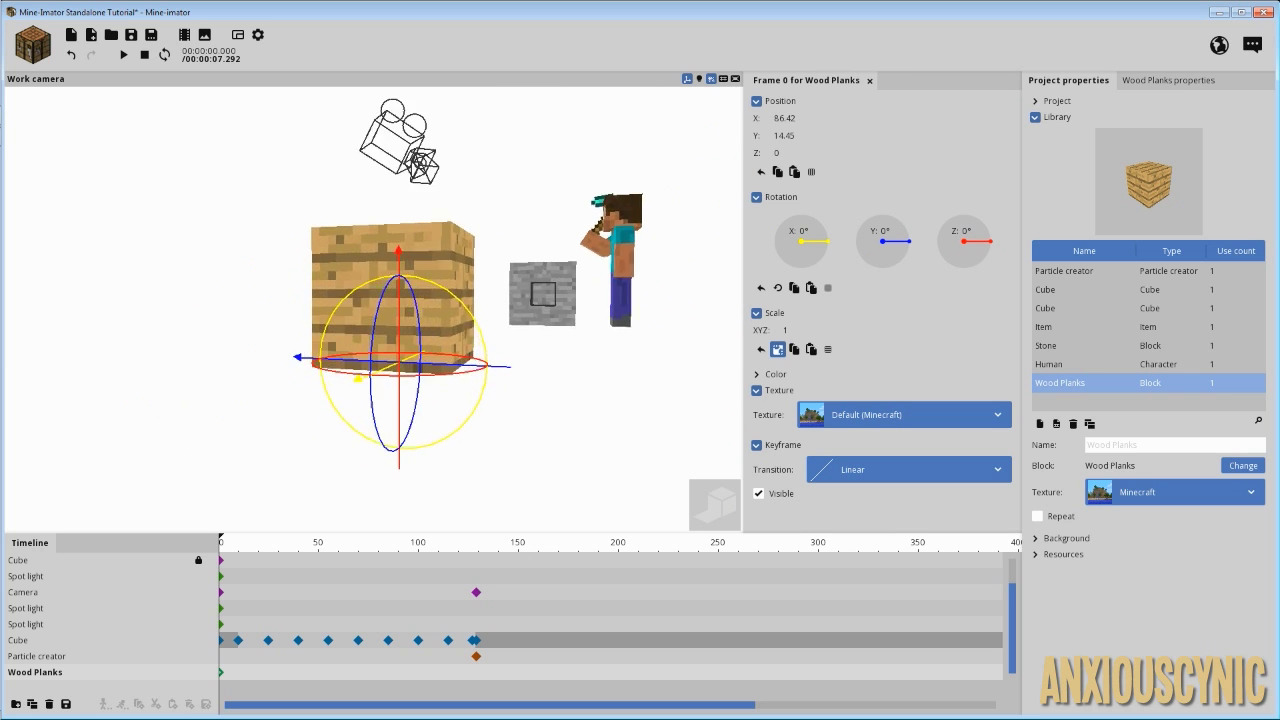
# - Create an untextured cube shape that overlaps the wood planks block
pyautogui.moveTo(605, 344); pyautogui.dragTo(544, 298, button='middle')
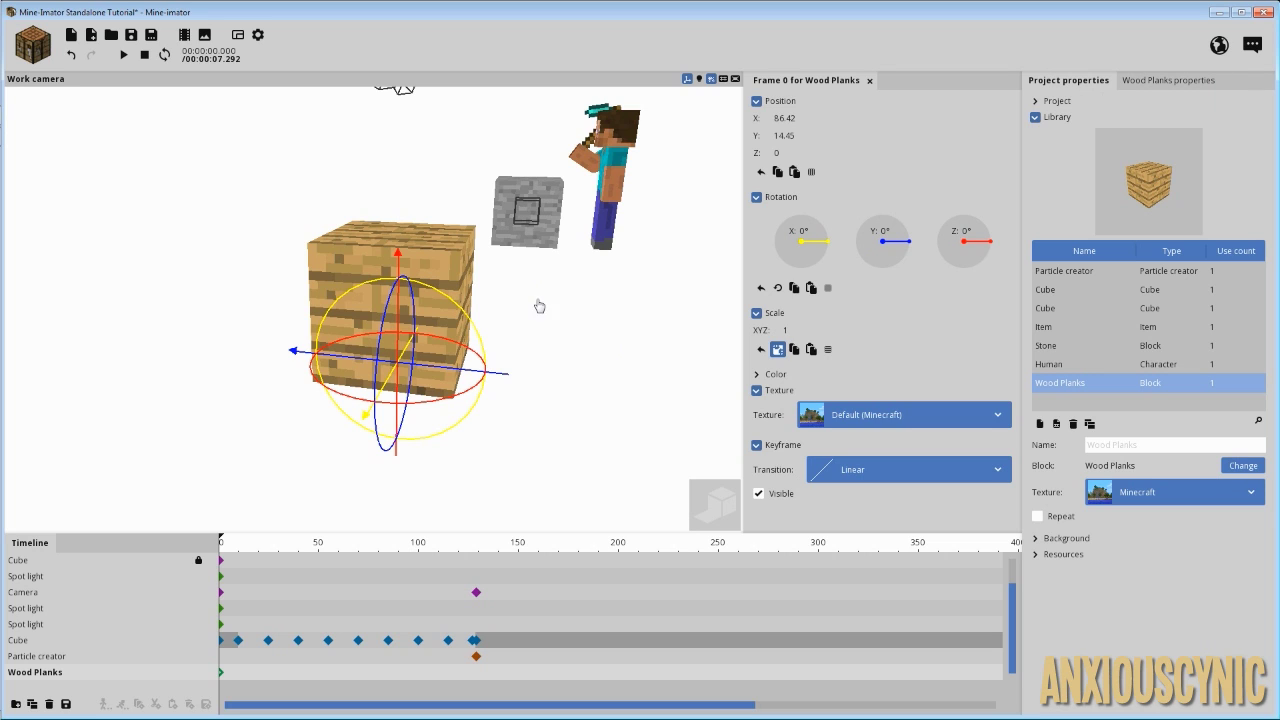
pyautogui.click(38, 50)
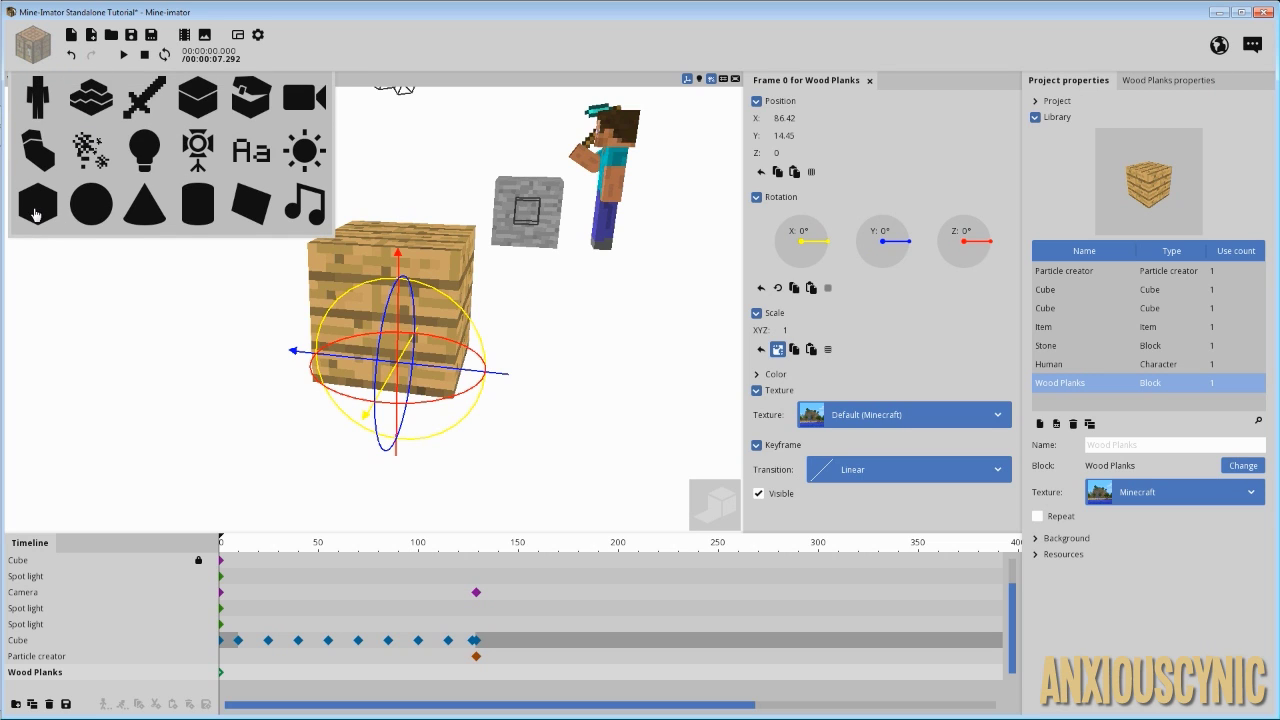
pyautogui.click(36, 208)
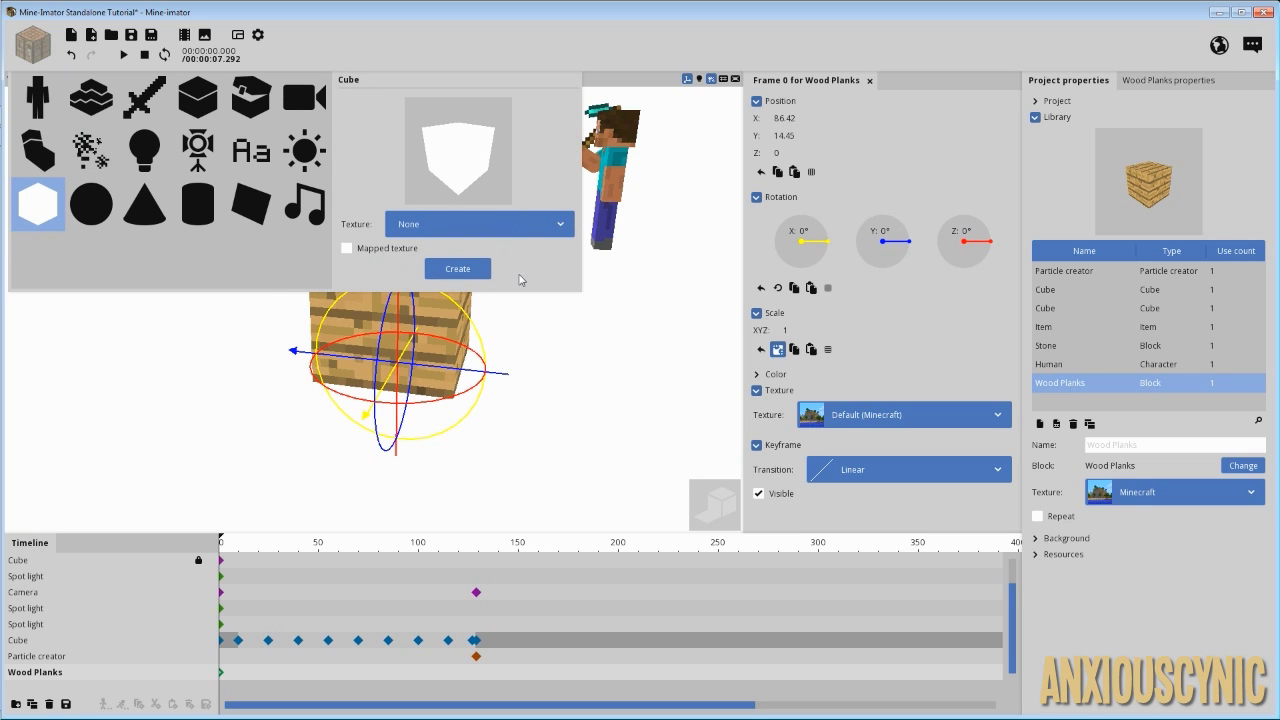
pyautogui.click(466, 271)
pyautogui.moveTo(597, 314); pyautogui.dragTo(438, 290)
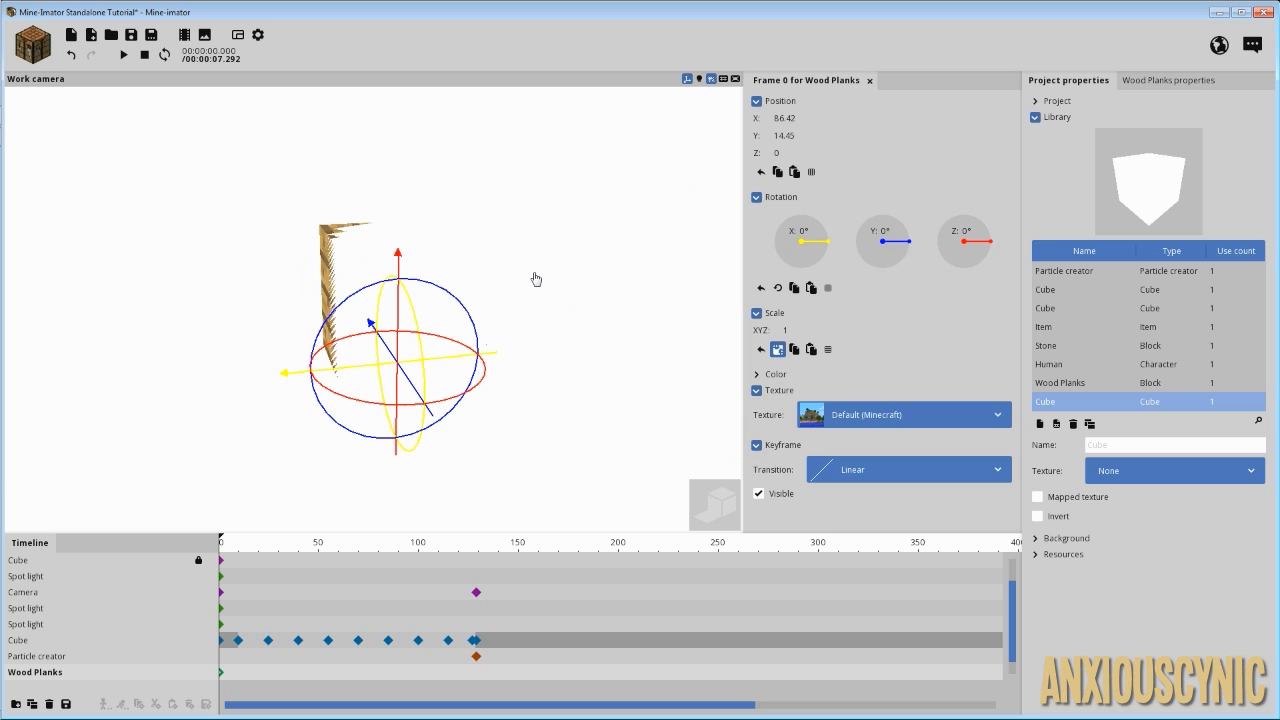
pyautogui.moveTo(510, 270); pyautogui.dragTo(407, 401, button='right')
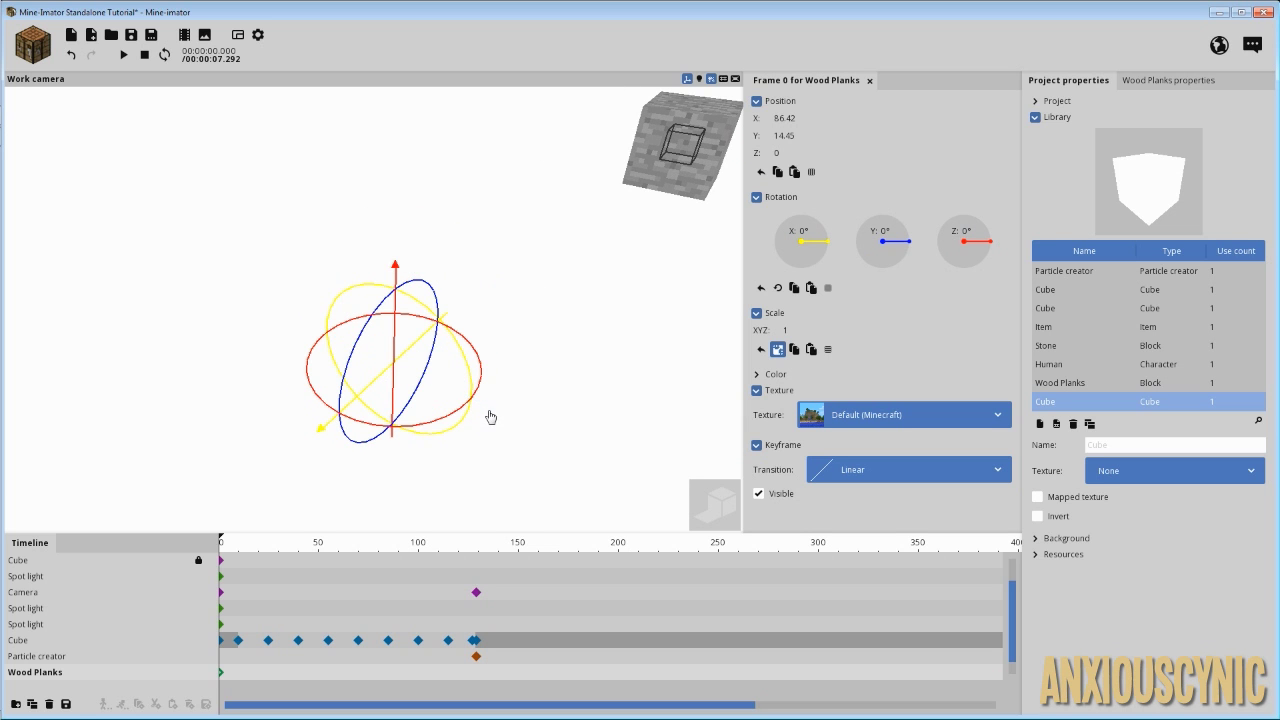
# - Select the new cube in the timeline and set its XYZ scale to 1.002
pyautogui.click(80, 657)
pyautogui.scroll(-1, 80, 660)
pyautogui.click(56, 672)
pyautogui.click(66, 655)
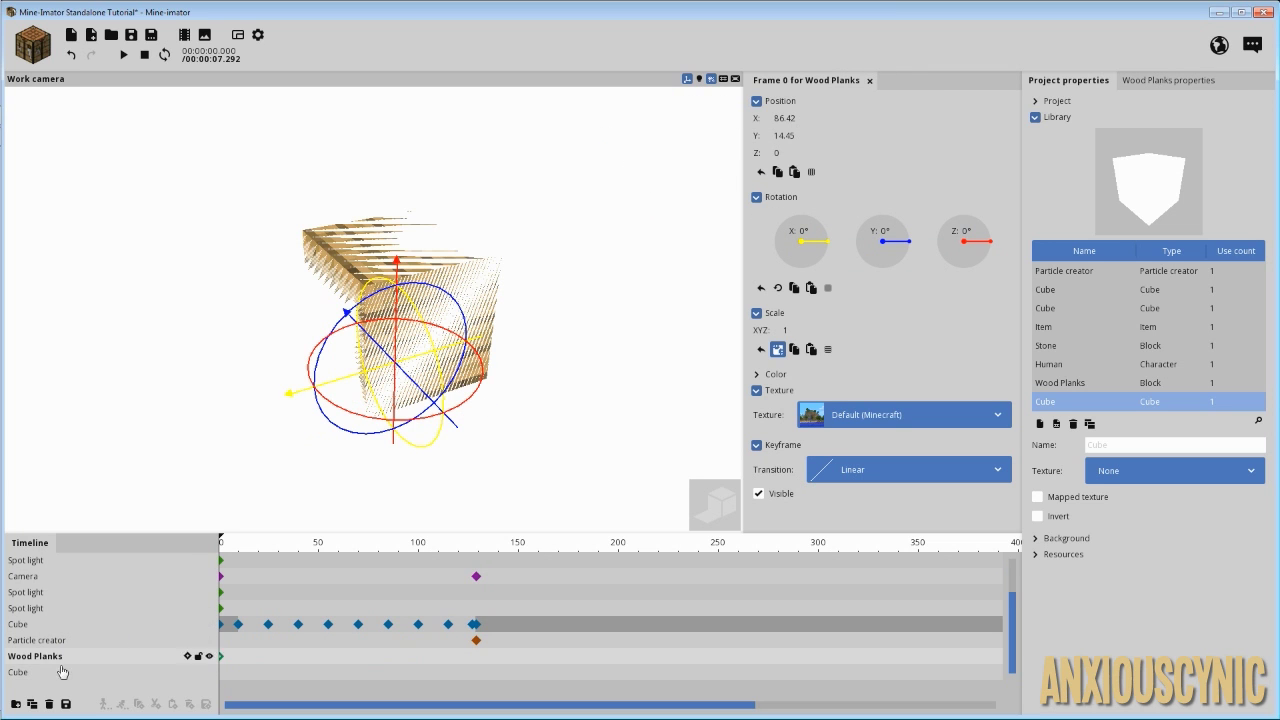
pyautogui.click(45, 675)
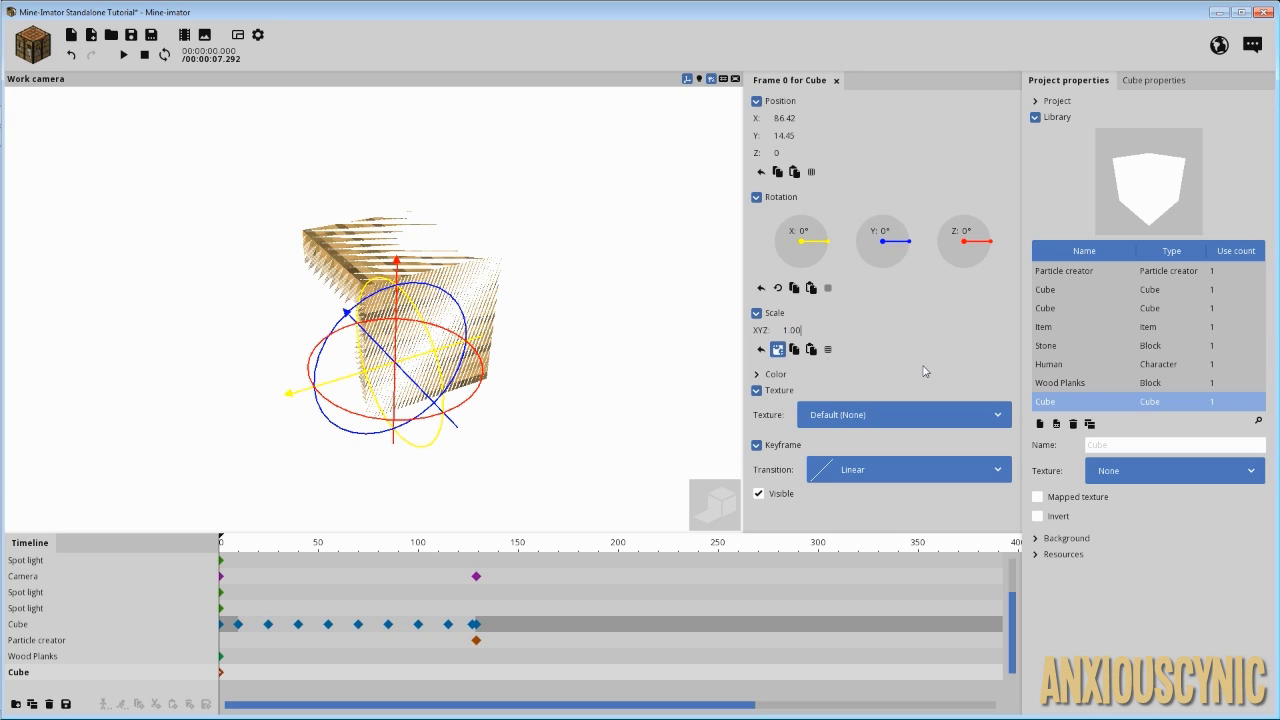
pyautogui.write('2')
pyautogui.moveTo(597, 328)
pyautogui.mouseDown()
pyautogui.moveTo(552, 322)
pyautogui.moveTo(597, 328)
pyautogui.mouseUp()
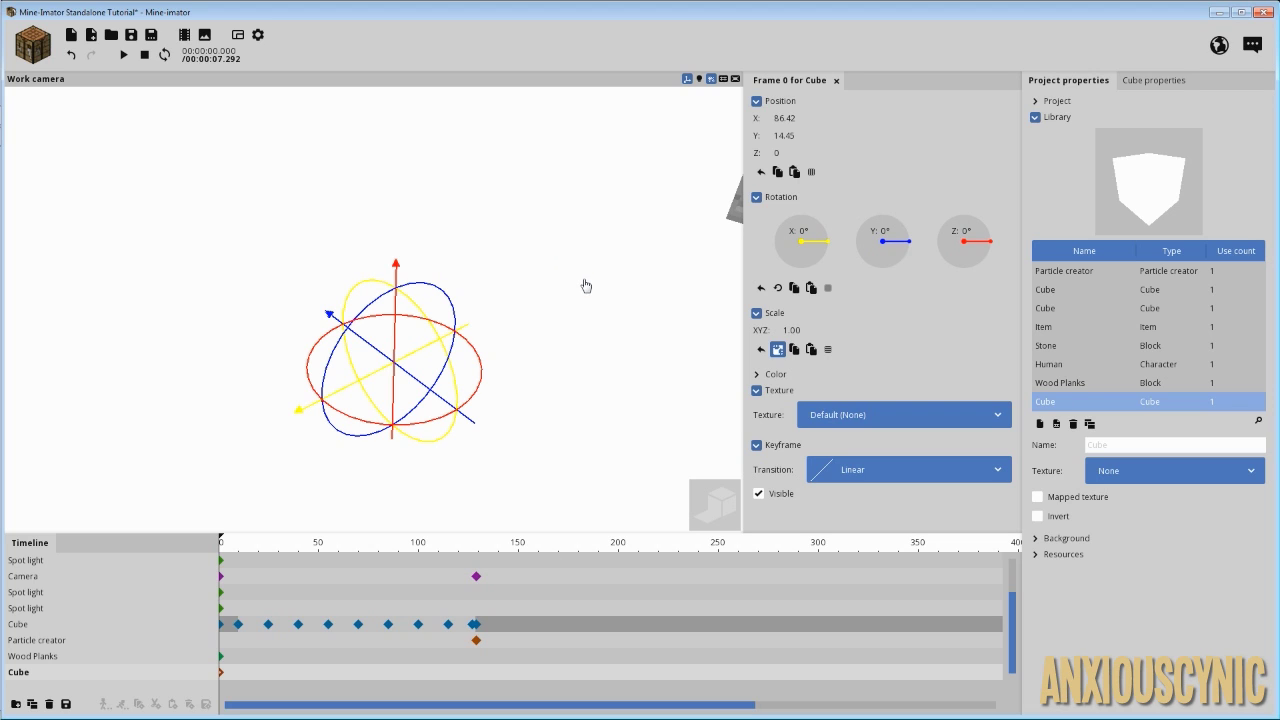
pyautogui.moveTo(568, 280); pyautogui.dragTo(526, 270)
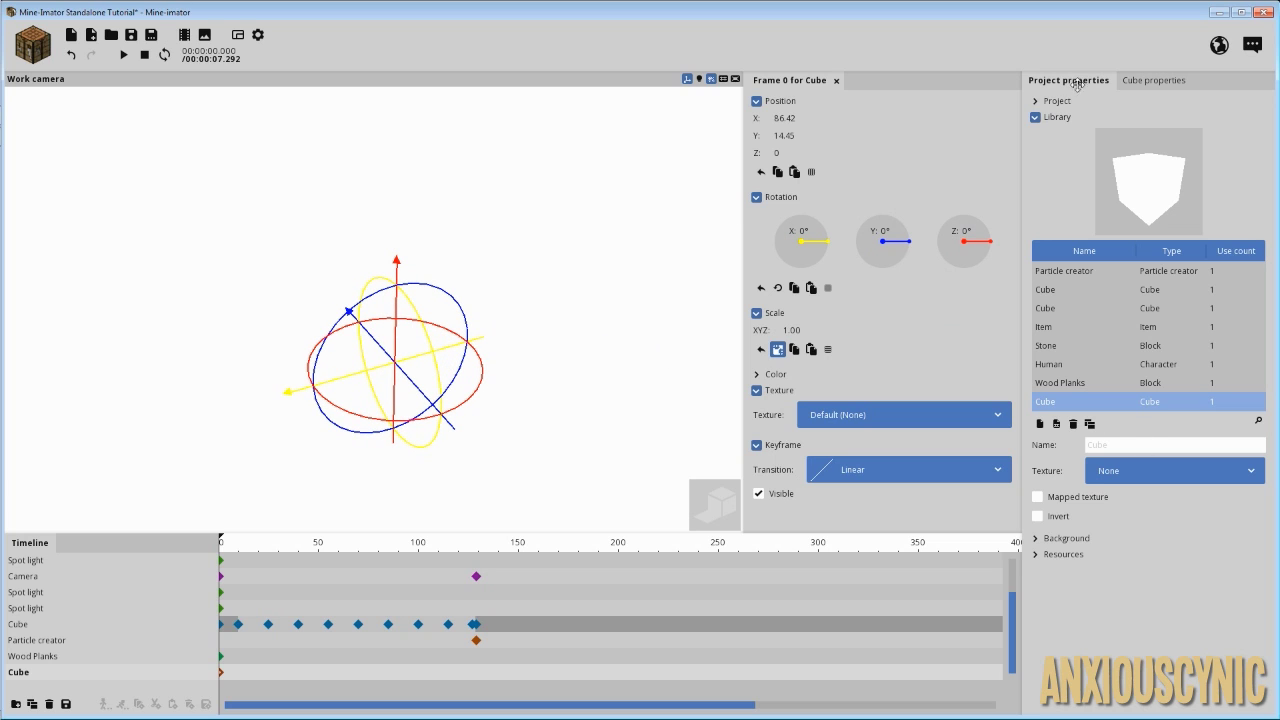
# - Assign the destroy_stage_0 texture to the new cube in the library
pyautogui.click(1140, 82)
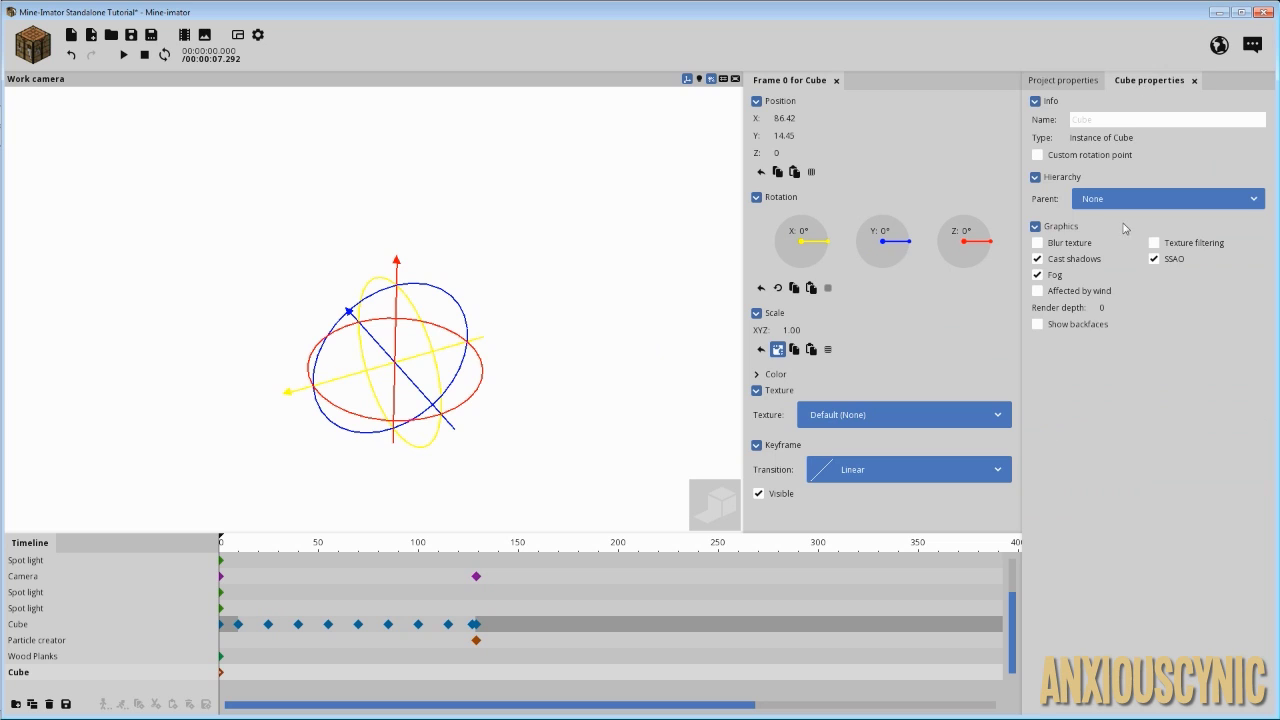
pyautogui.click(1090, 86)
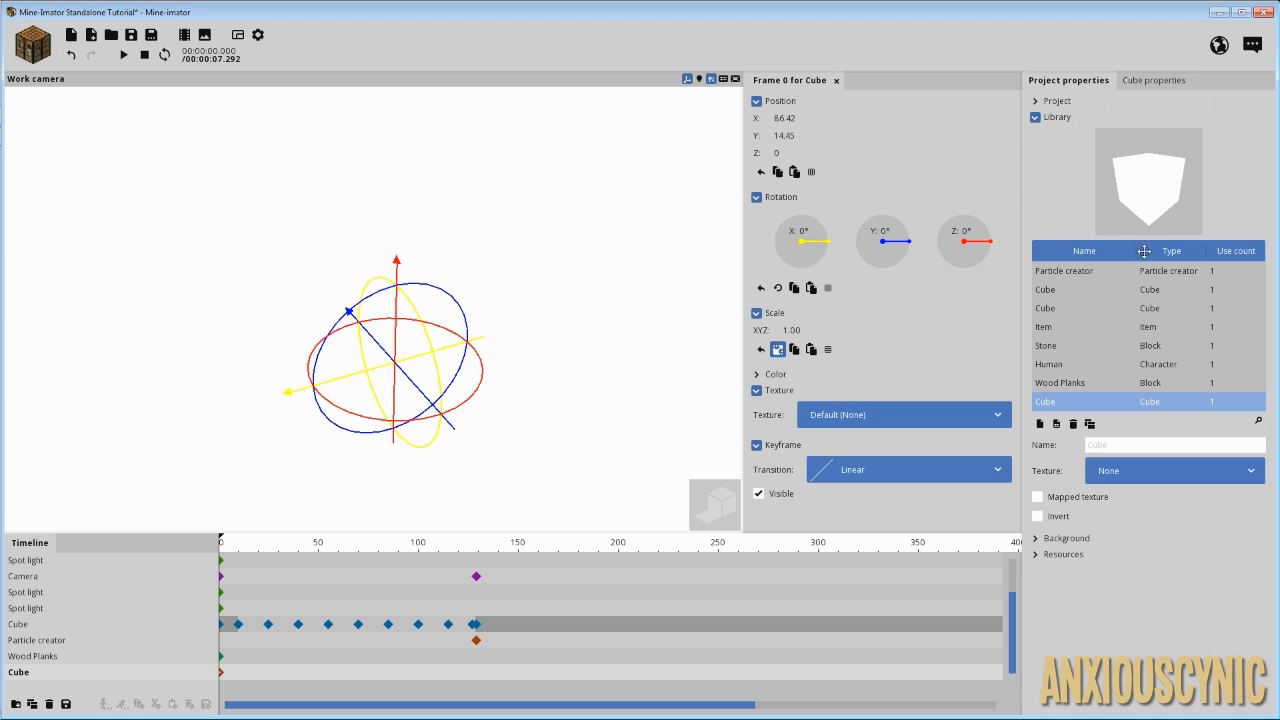
pyautogui.click(1084, 384)
pyautogui.click(1076, 403)
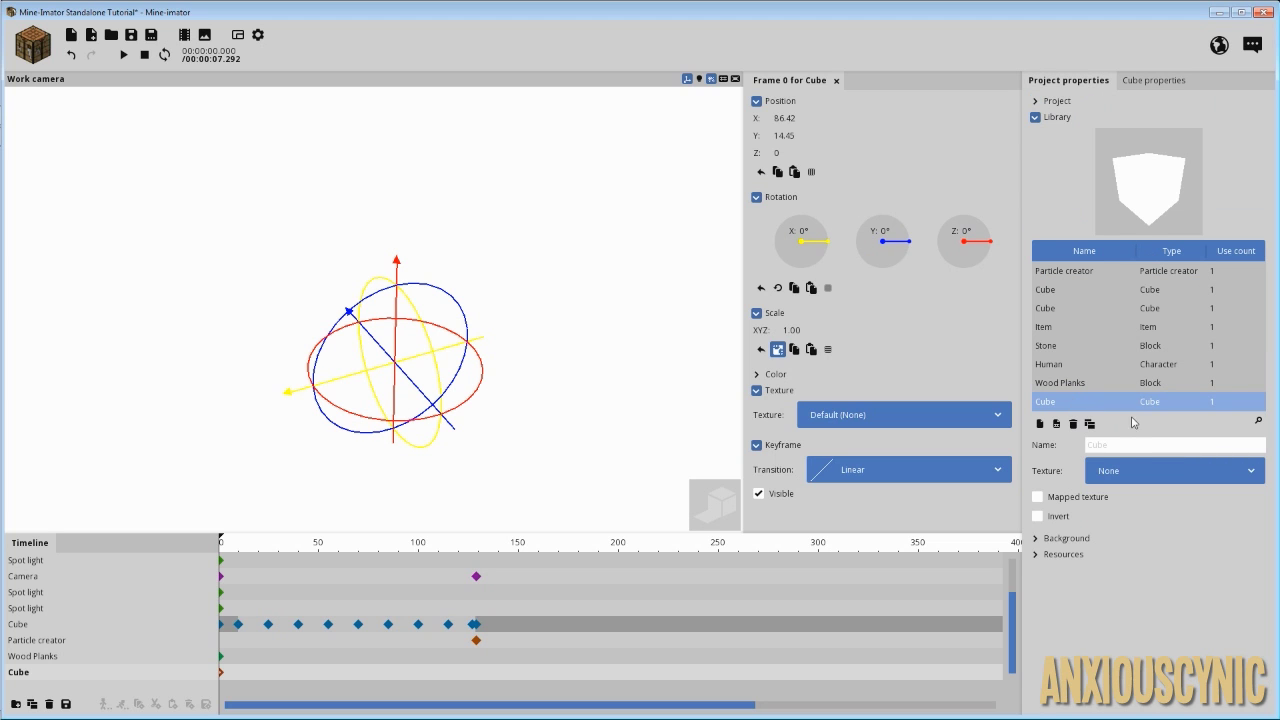
pyautogui.click(1138, 470)
pyautogui.scroll(-1, 1160, 572)
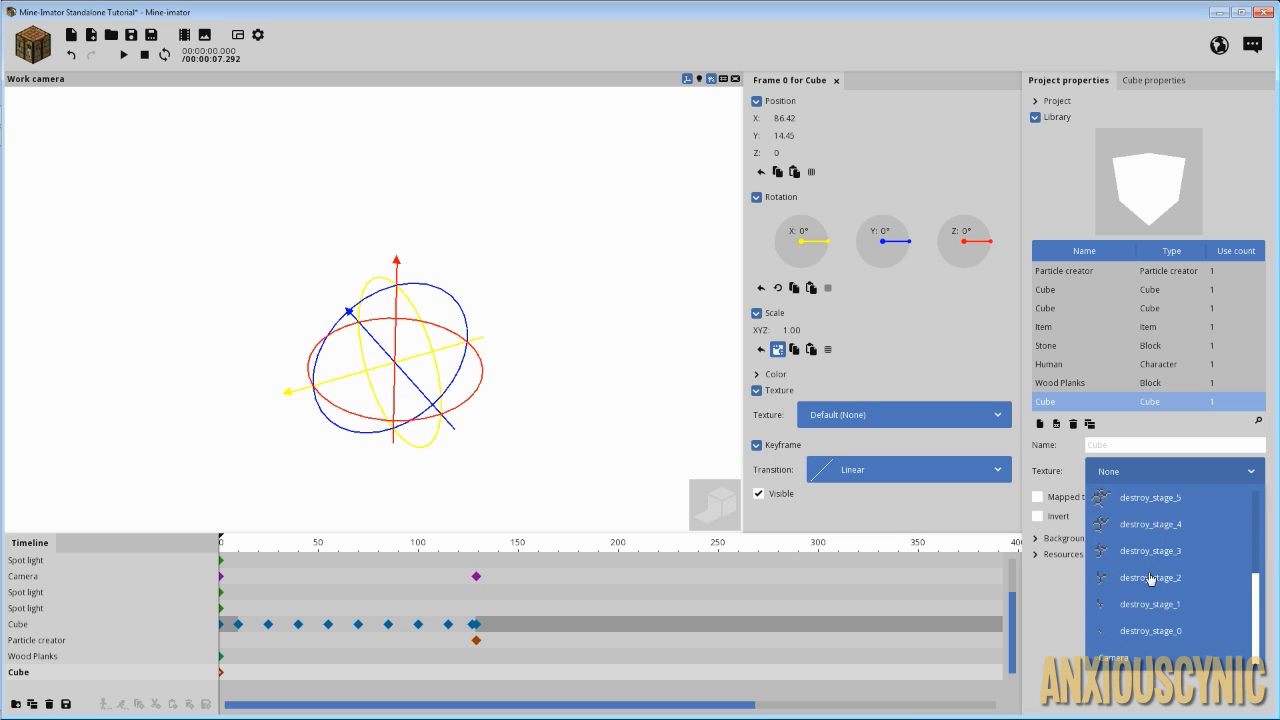
pyautogui.scroll(1, 1163, 575)
pyautogui.scroll(-6, 1168, 578)
pyautogui.click(1150, 631)
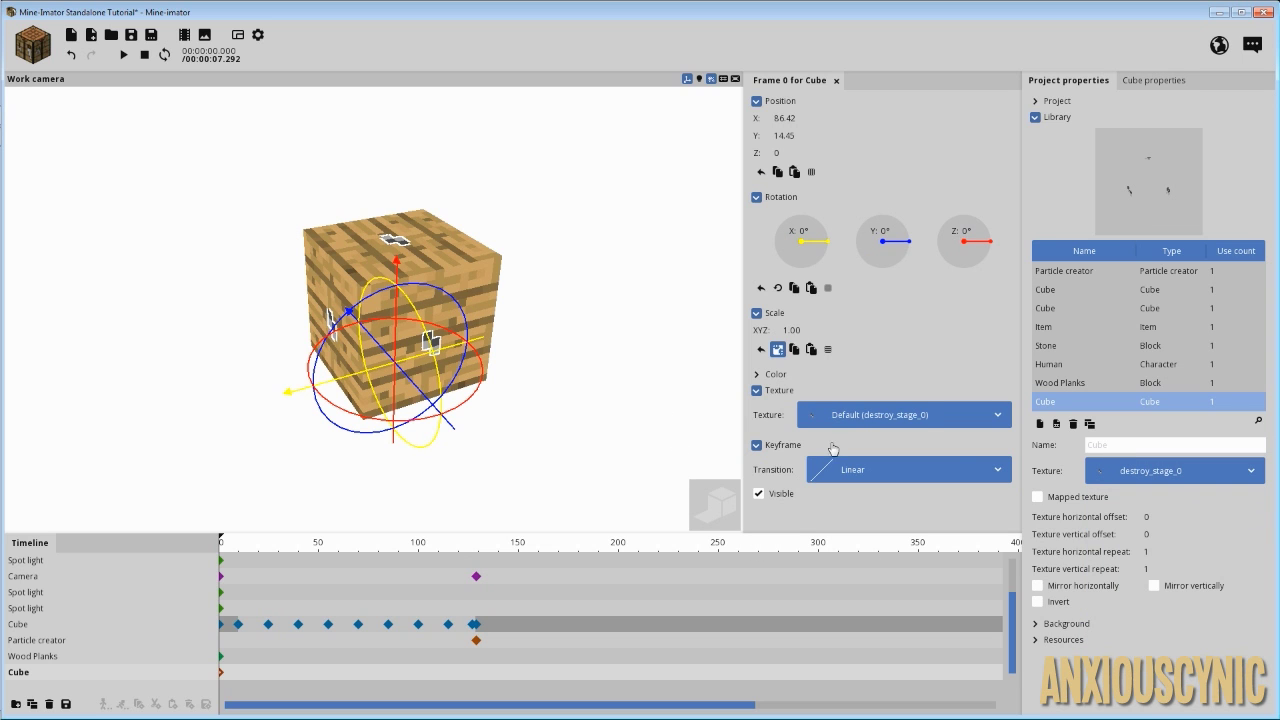
pyautogui.moveTo(590, 308); pyautogui.dragTo(505, 298)
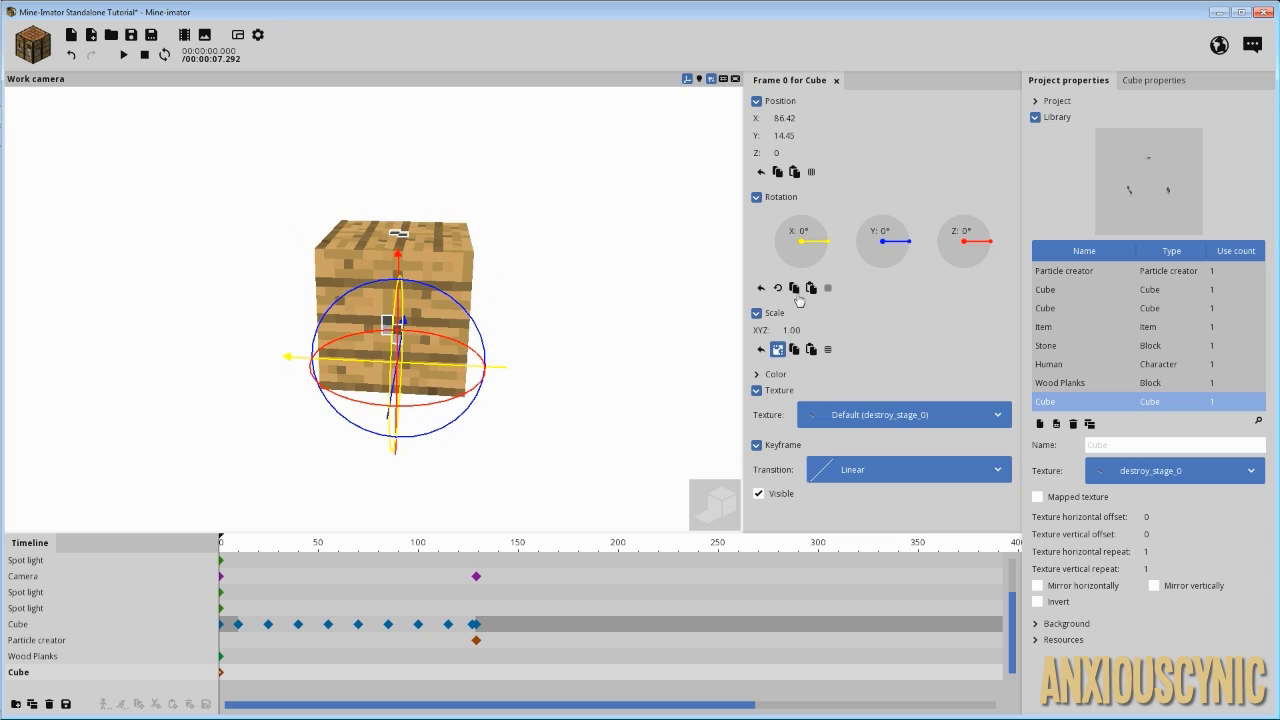
# - Import destroy_stage_0 from the BlockBreaking folder into the project resources as a texture, declining to replace the existing file
pyautogui.click(1040, 120)
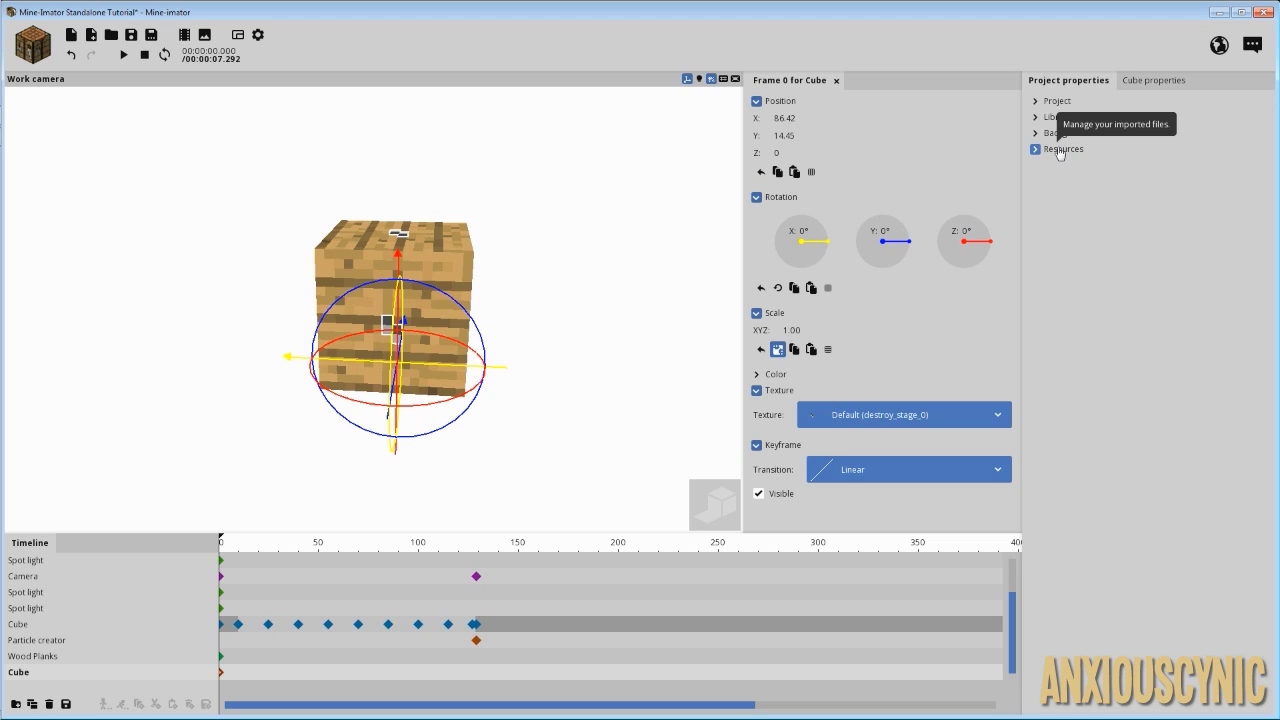
pyautogui.click(1068, 150)
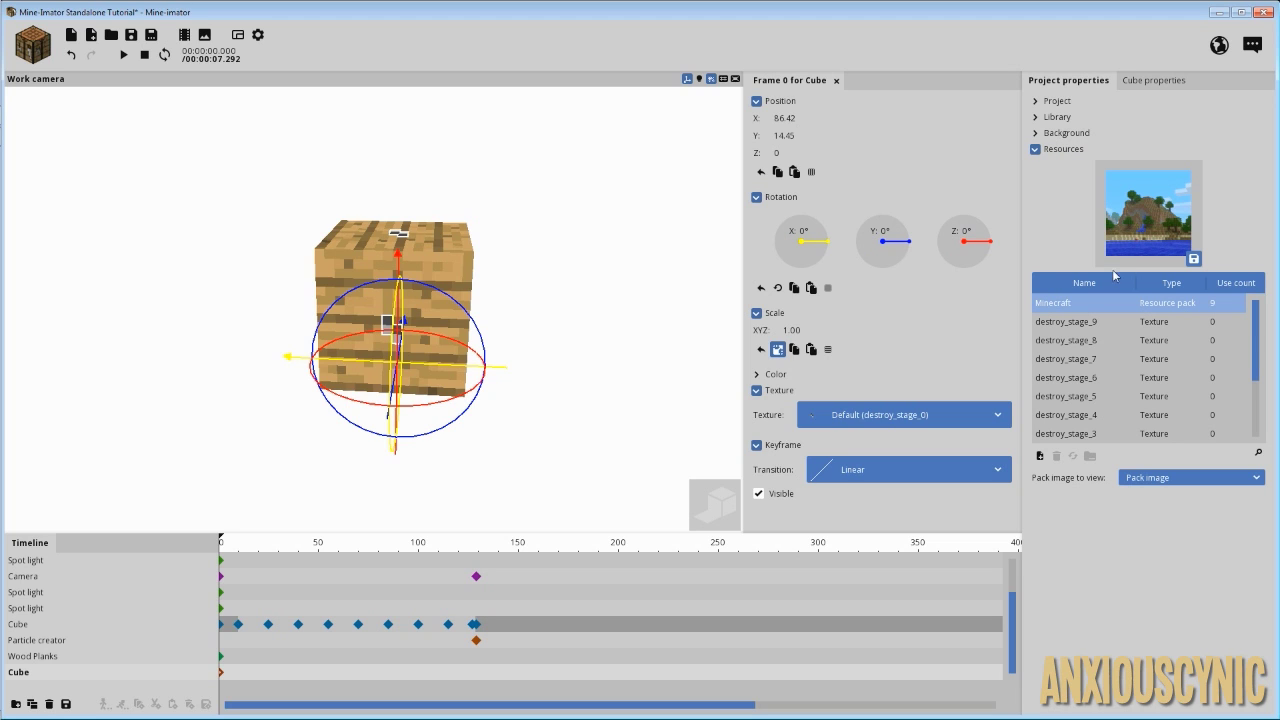
pyautogui.moveTo(1256, 330); pyautogui.dragTo(1231, 390)
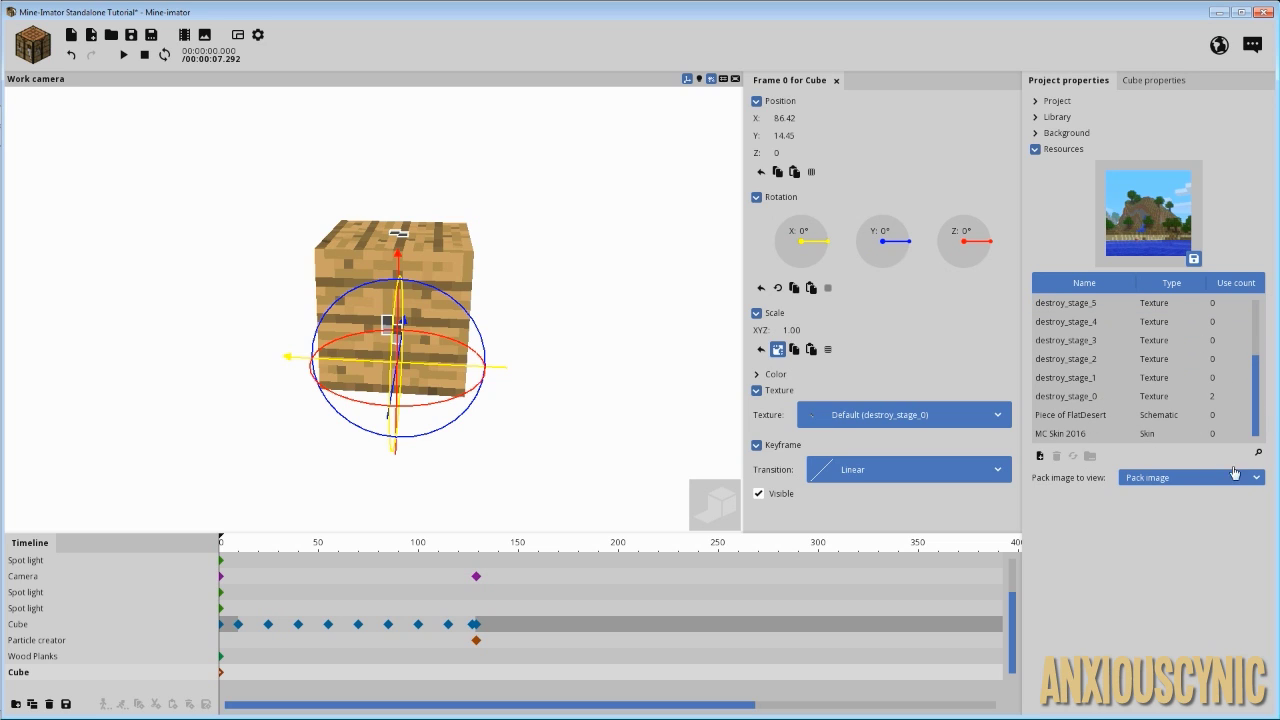
pyautogui.click(1040, 458)
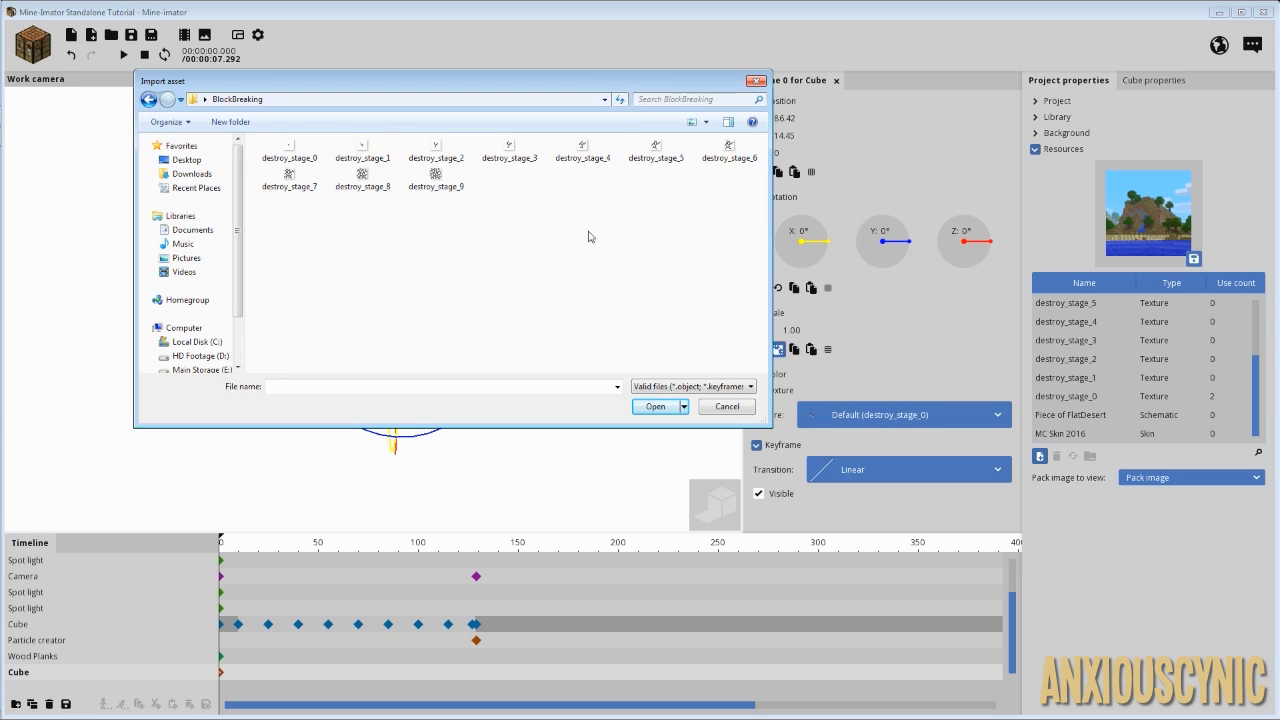
pyautogui.click(288, 155)
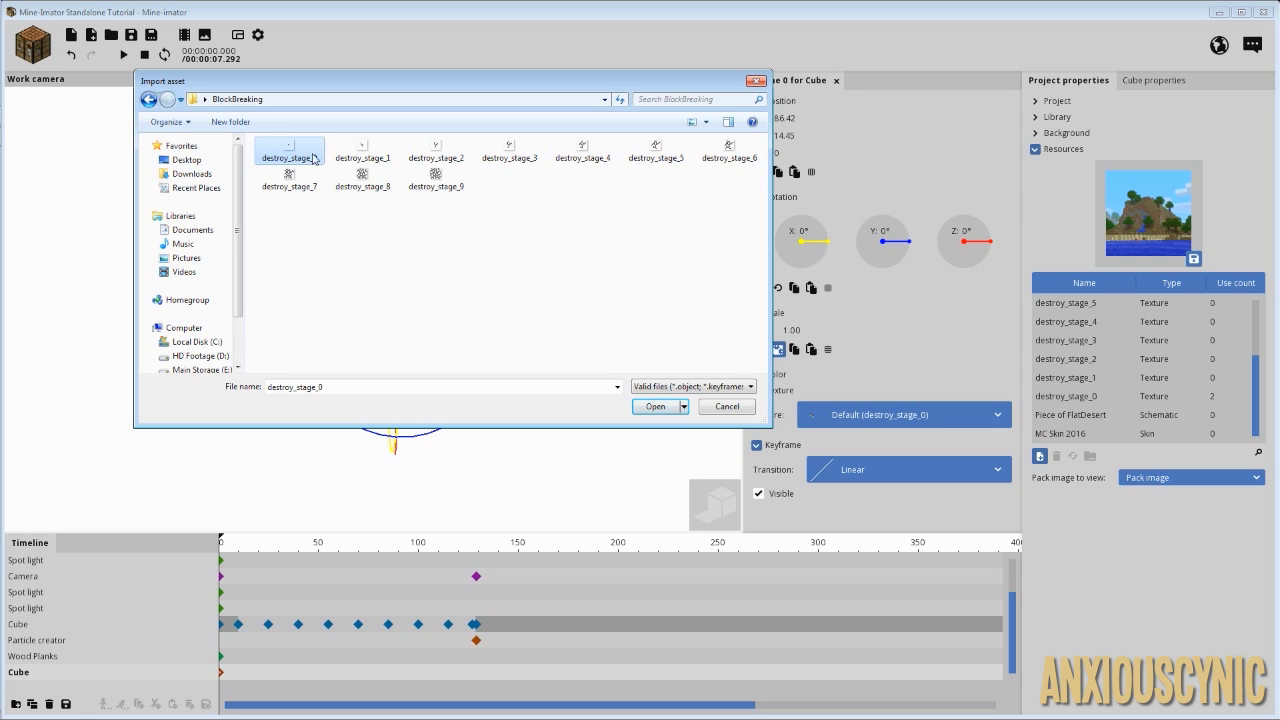
pyautogui.click(656, 407)
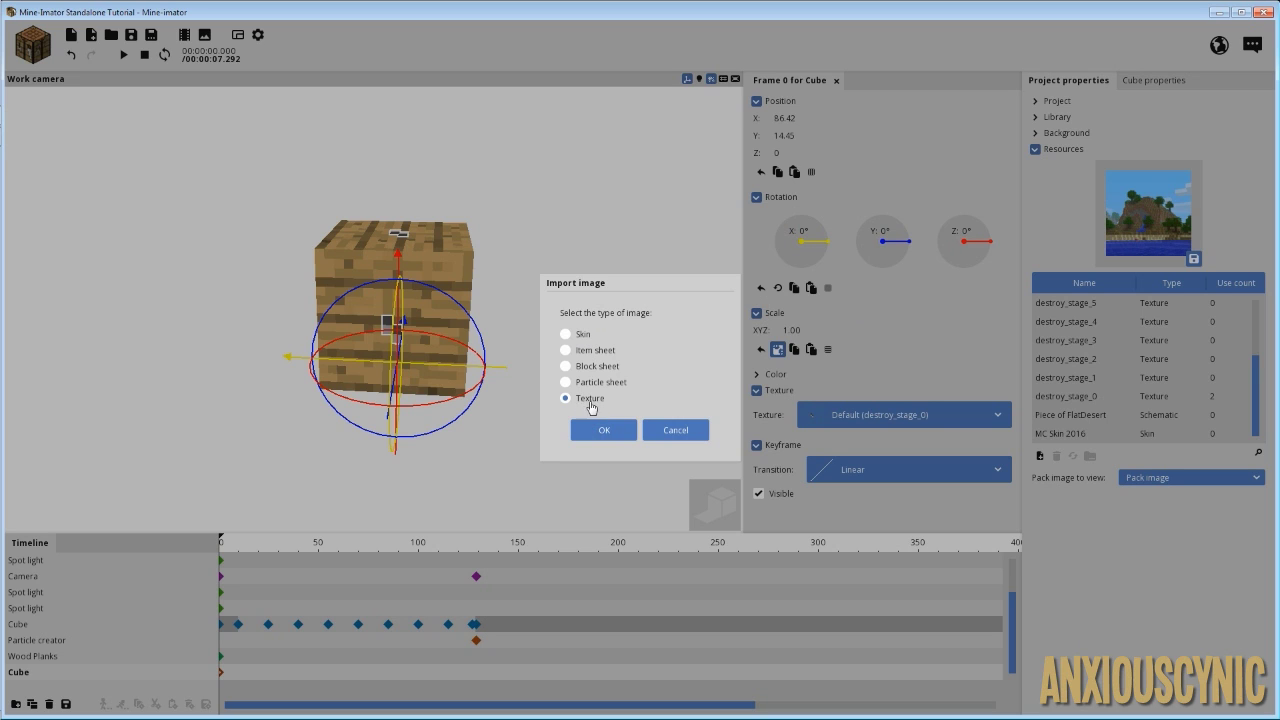
pyautogui.click(608, 431)
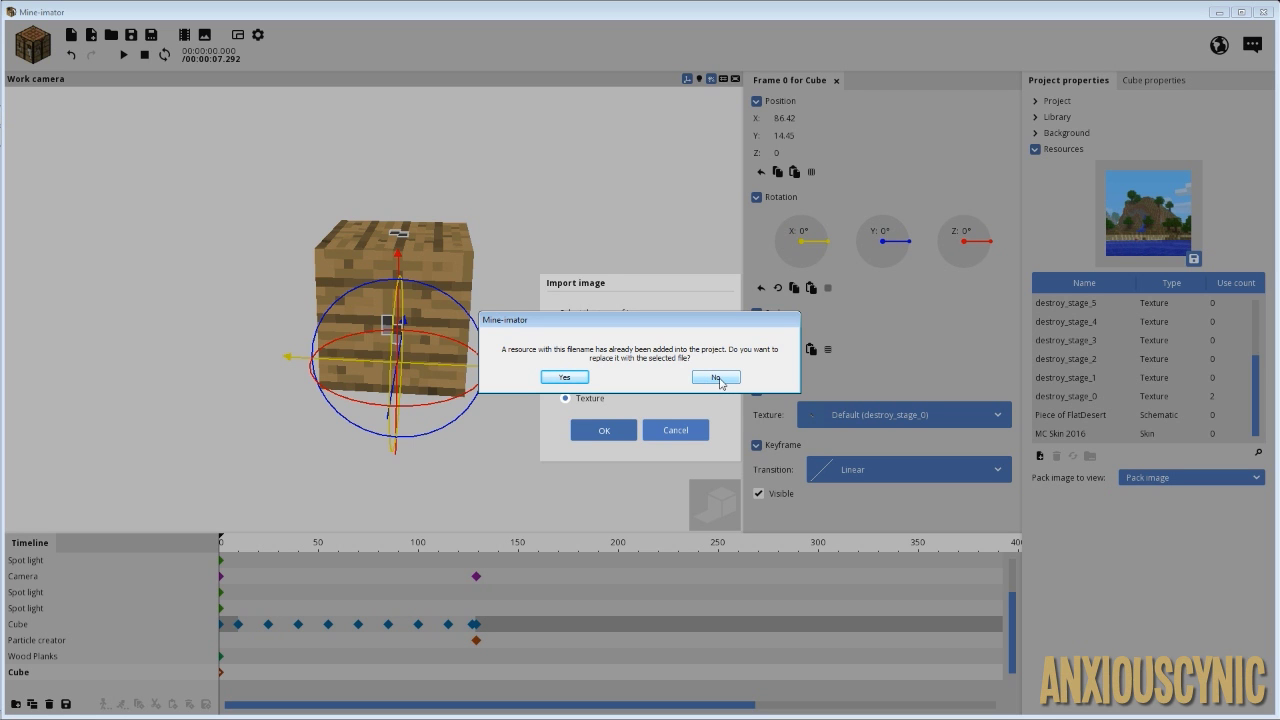
pyautogui.click(714, 378)
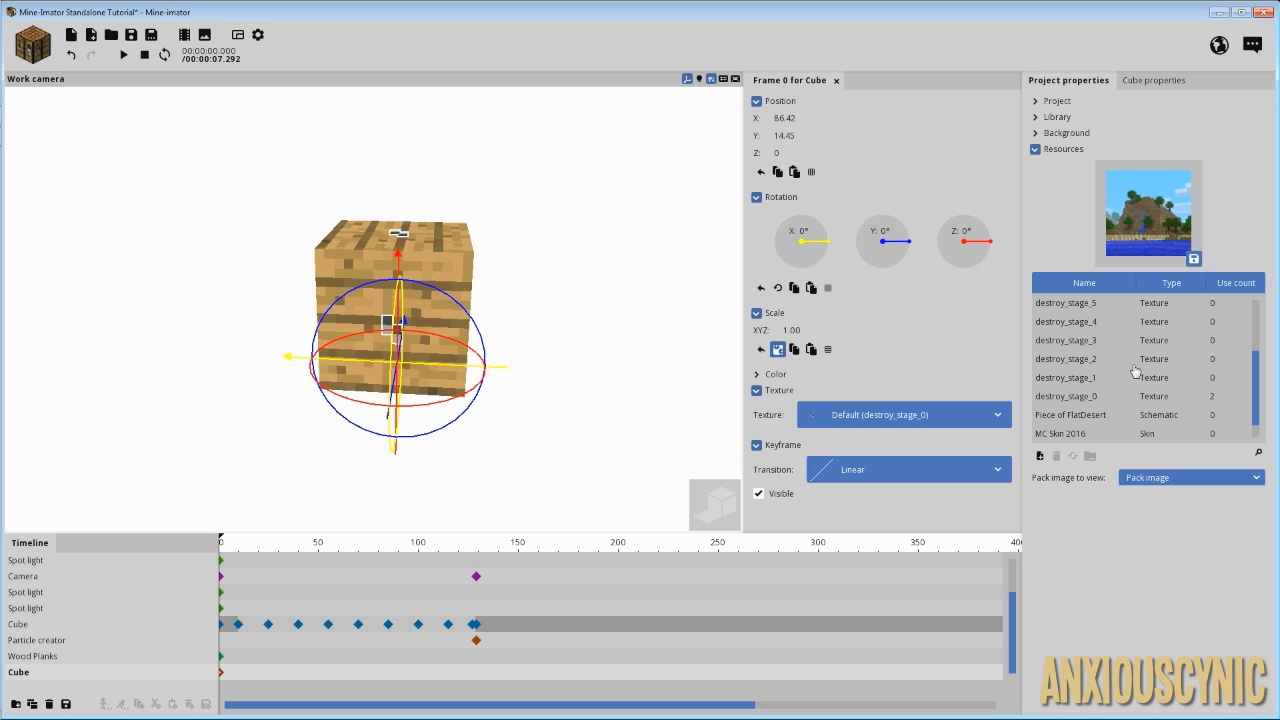
# - Review the imported destroy_stage textures in the project resources and return to the library
pyautogui.moveTo(1253, 388); pyautogui.dragTo(1254, 326)
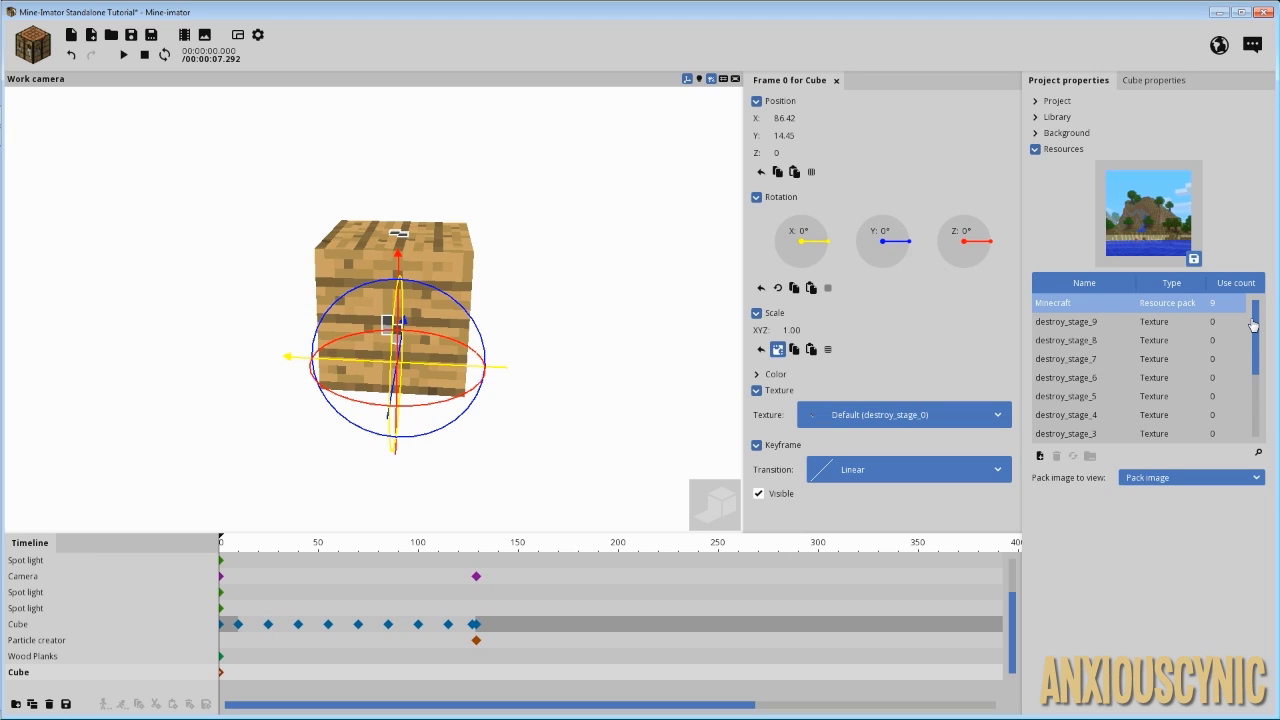
pyautogui.moveTo(1255, 333)
pyautogui.mouseDown()
pyautogui.moveTo(1268, 404)
pyautogui.moveTo(1267, 328)
pyautogui.mouseUp()
pyautogui.moveTo(1266, 328)
pyautogui.mouseDown()
pyautogui.moveTo(1262, 395)
pyautogui.moveTo(1262, 328)
pyautogui.mouseUp()
pyautogui.moveTo(229, 543); pyautogui.dragTo(208, 548)
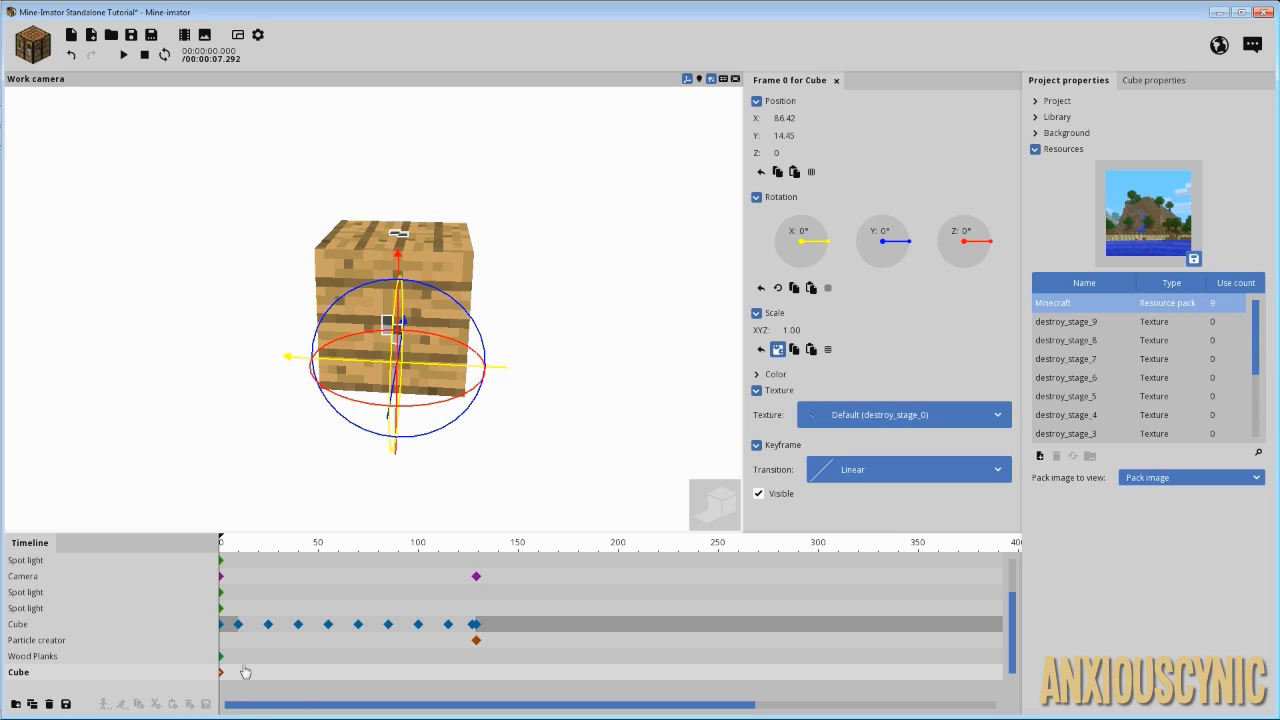
pyautogui.click(1047, 151)
pyautogui.click(1055, 120)
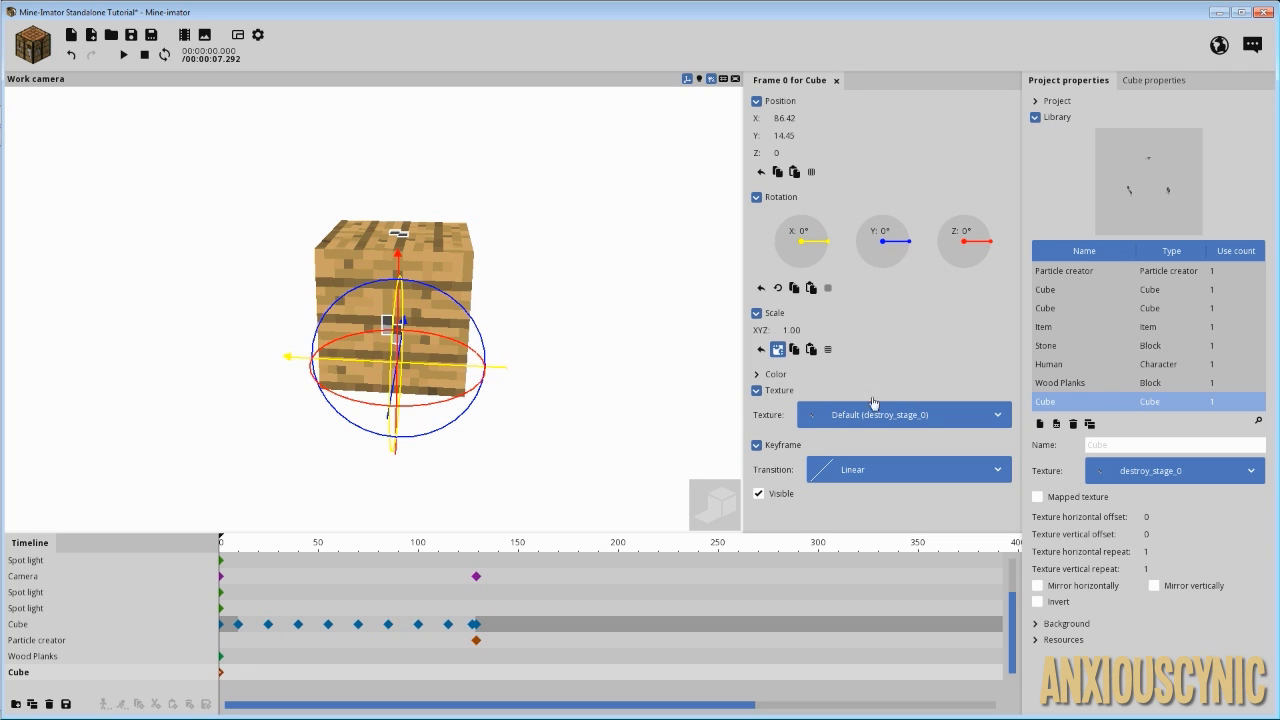
# - Add a keyframe at frame 10 for the crack overlay cube
pyautogui.moveTo(491, 428); pyautogui.dragTo(462, 400)
pyautogui.moveTo(607, 386); pyautogui.dragTo(575, 380, button='right')
pyautogui.click(236, 674)
pyautogui.moveTo(235, 674); pyautogui.dragTo(237, 674)
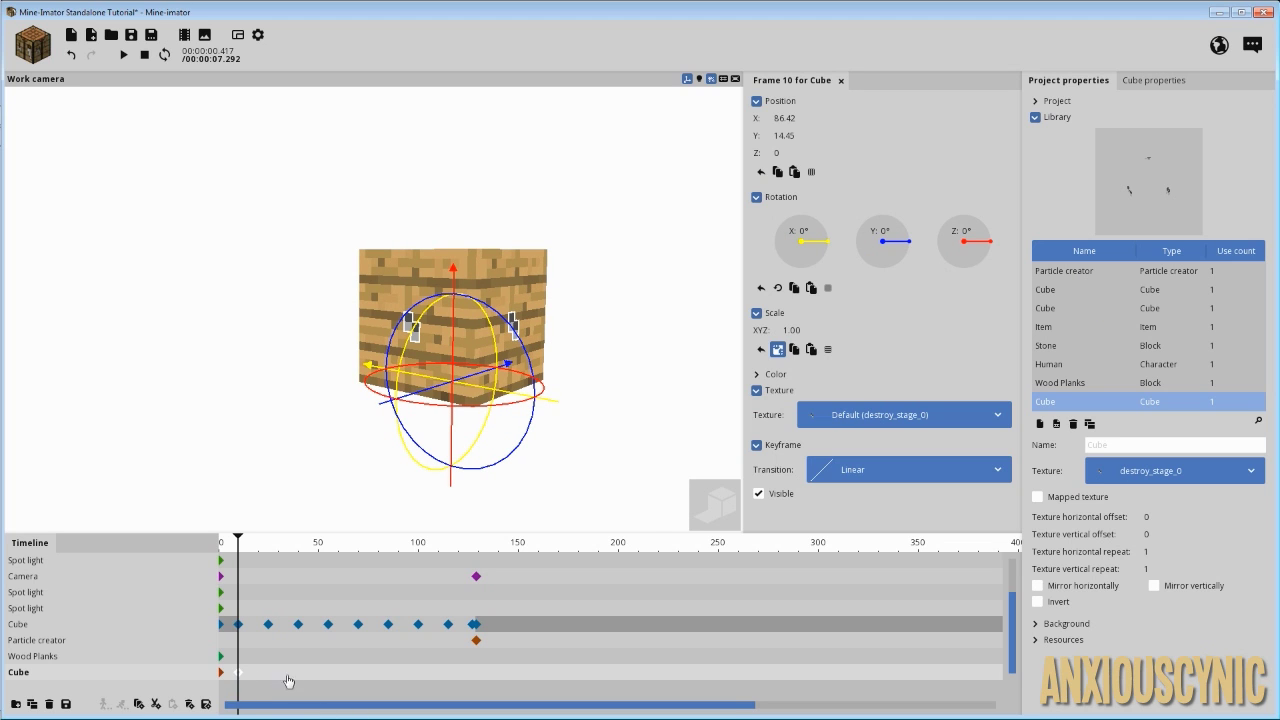
pyautogui.keyDown('ctrl'); pyautogui.scroll(5, 279, 682); pyautogui.keyUp('ctrl')
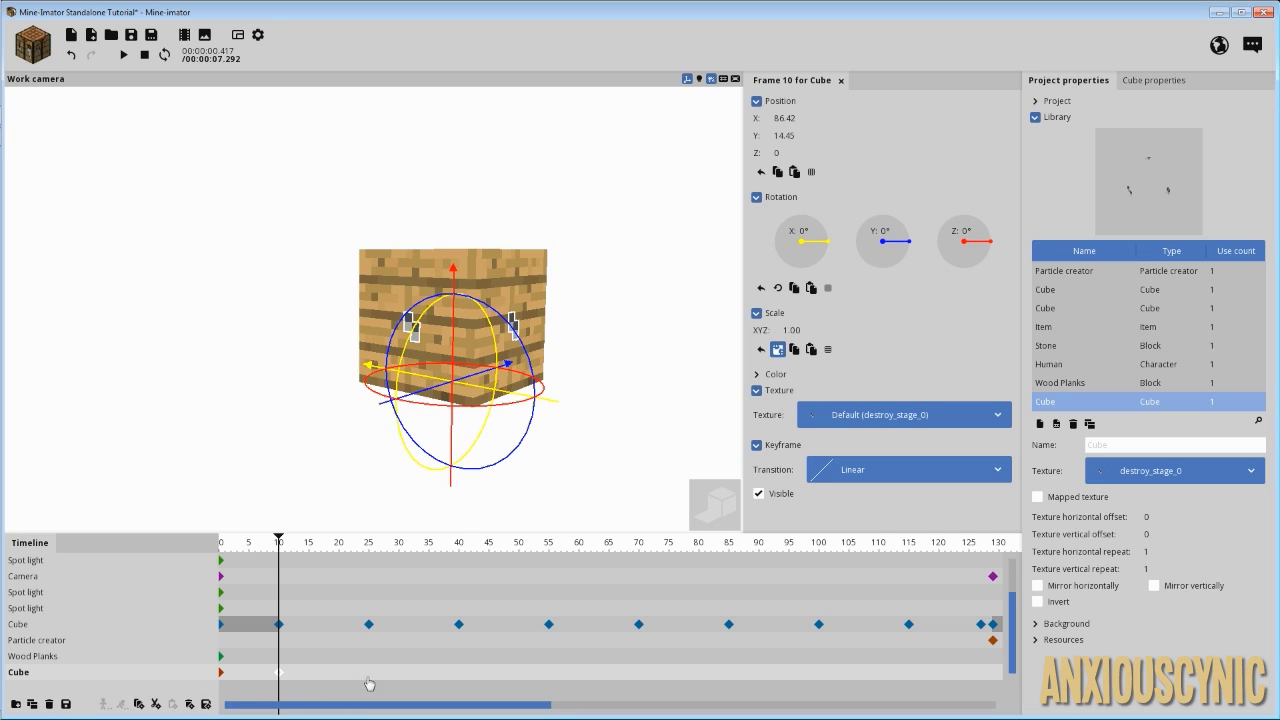
# - Make the overlay cube invisible at its frame 0 keyframe, leaving the frame 10 keyframe selected
pyautogui.click(221, 679)
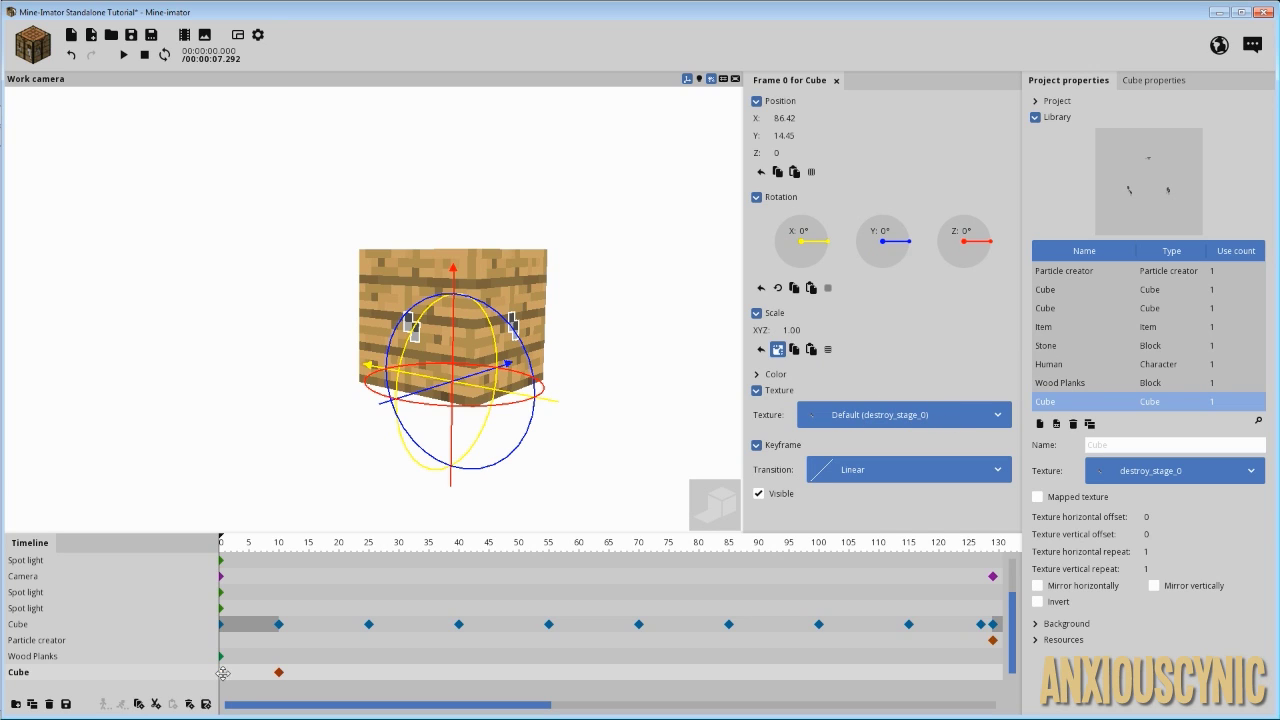
pyautogui.click(787, 496)
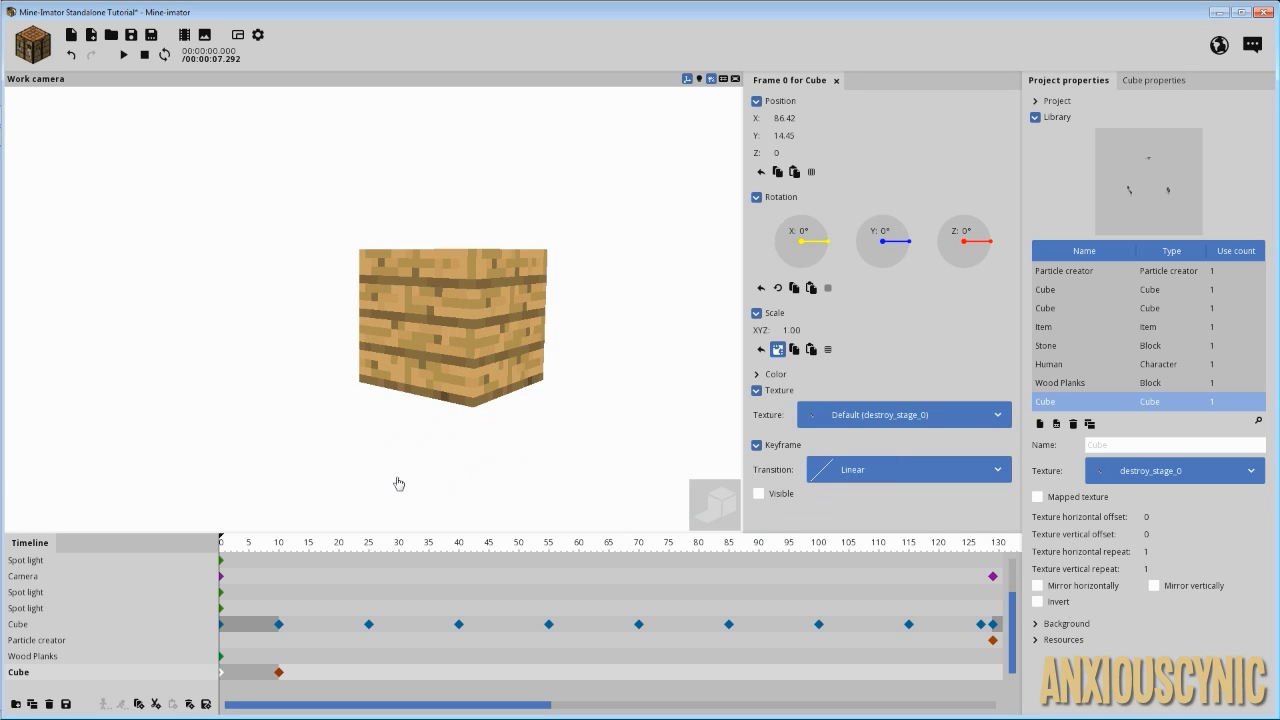
pyautogui.click(279, 672)
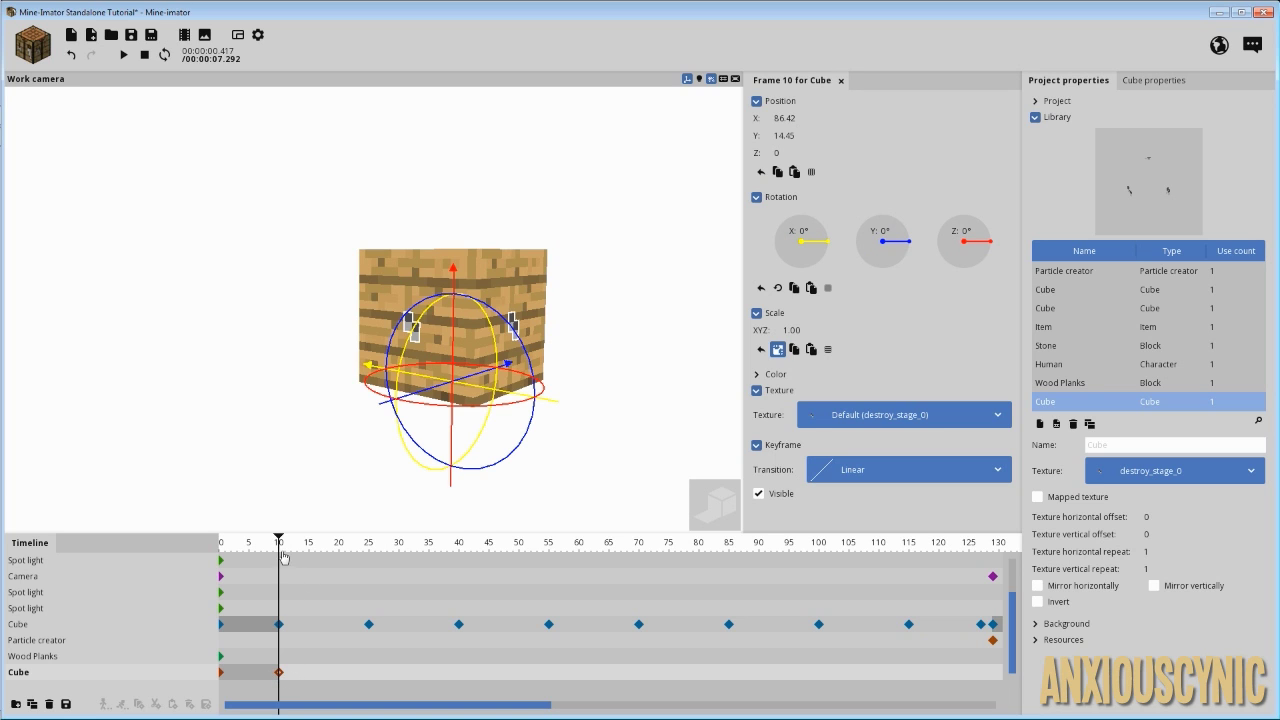
pyautogui.moveTo(282, 552)
pyautogui.mouseDown()
pyautogui.moveTo(221, 546)
pyautogui.moveTo(279, 543)
pyautogui.mouseUp()
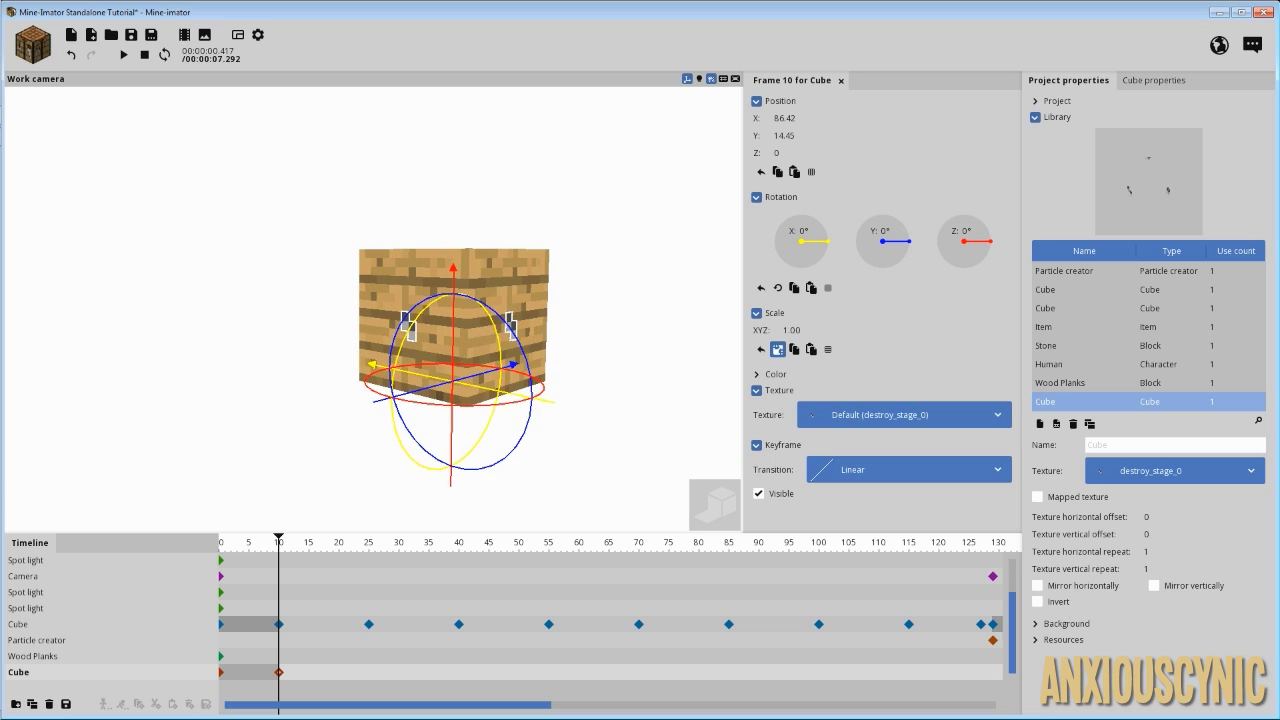
# - Add an overlay cube keyframe at frame 25 and set its texture to destroy_stage_1
pyautogui.click(355, 549)
pyautogui.moveTo(357, 550); pyautogui.dragTo(369, 552)
pyautogui.click(369, 677)
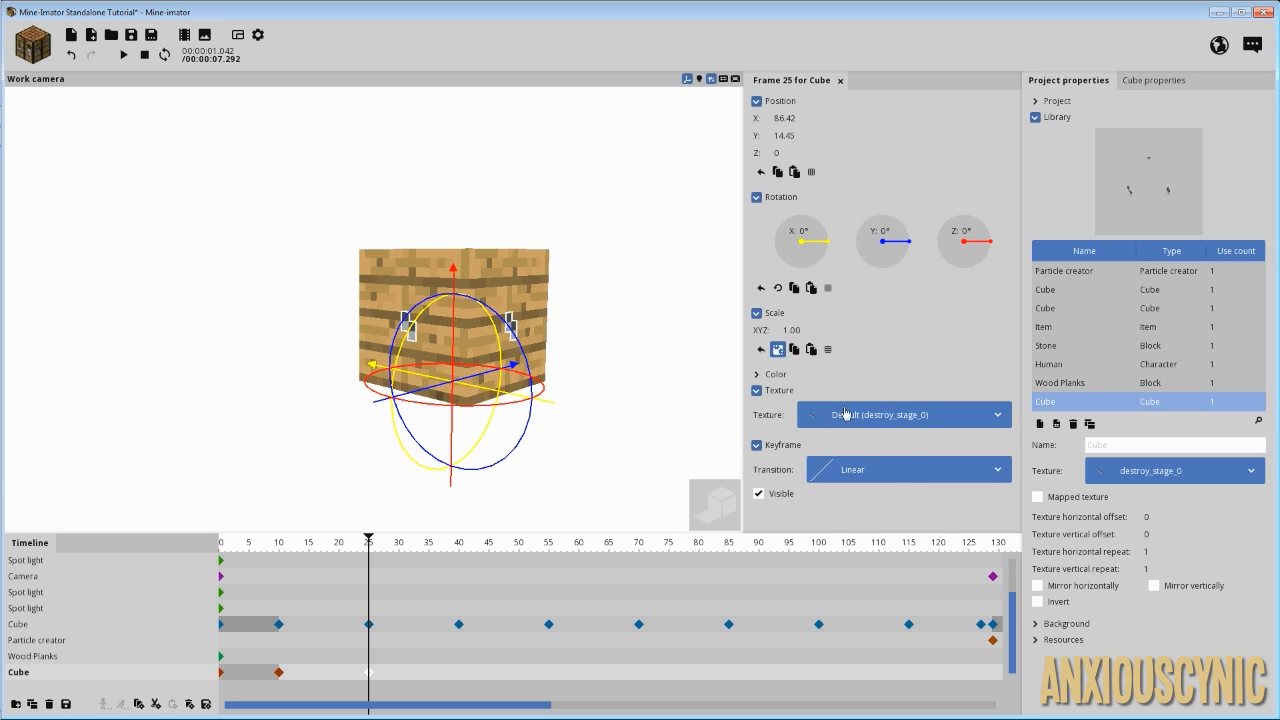
pyautogui.click(760, 392)
pyautogui.click(757, 407)
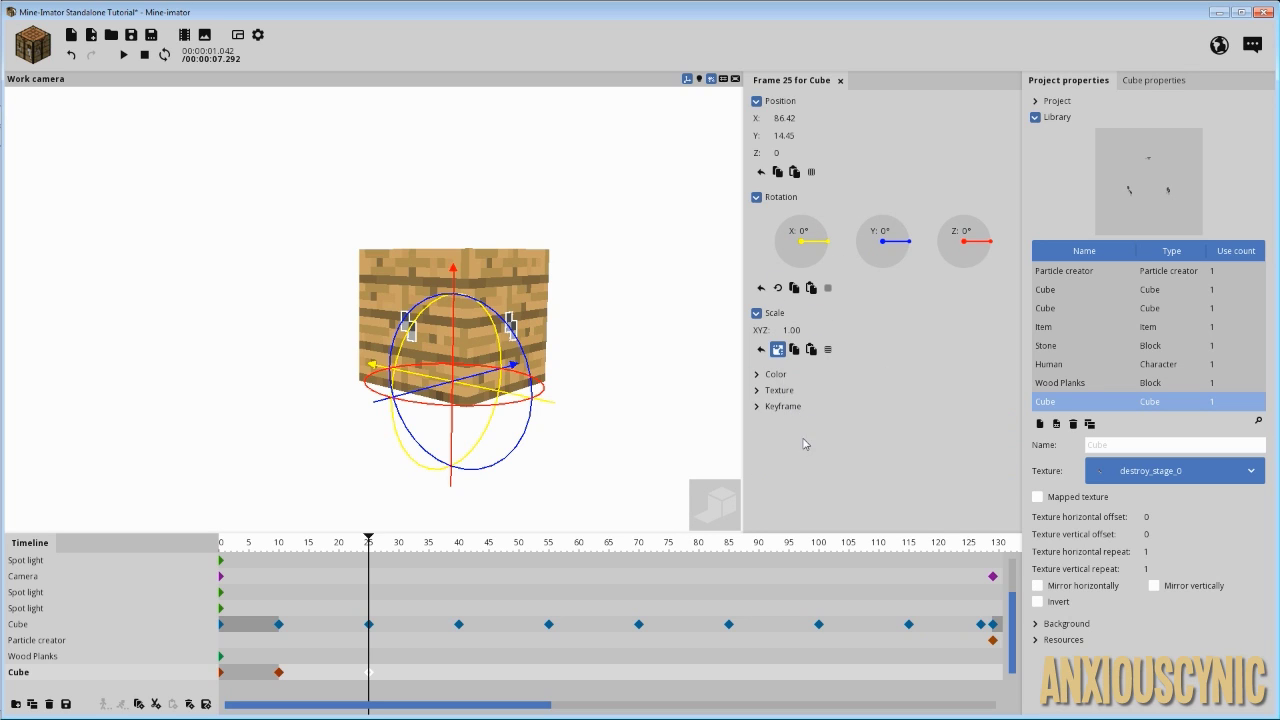
pyautogui.click(760, 391)
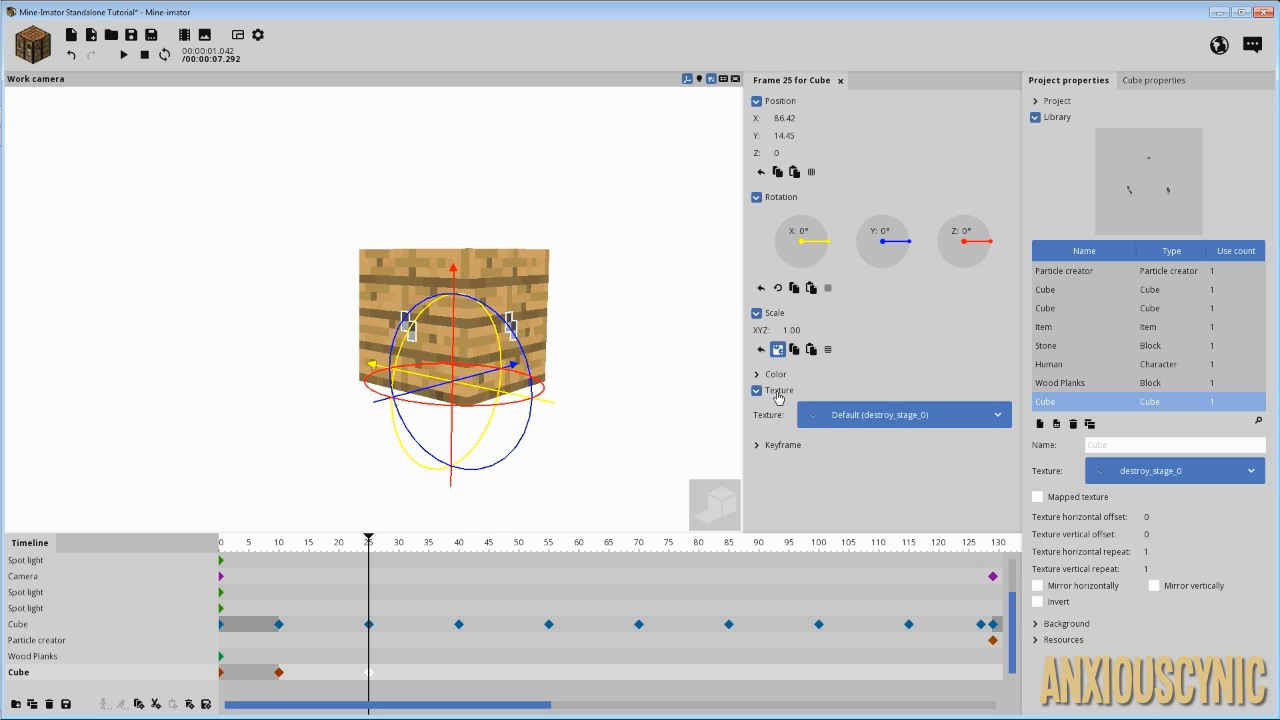
pyautogui.click(806, 422)
pyautogui.scroll(-5, 885, 470)
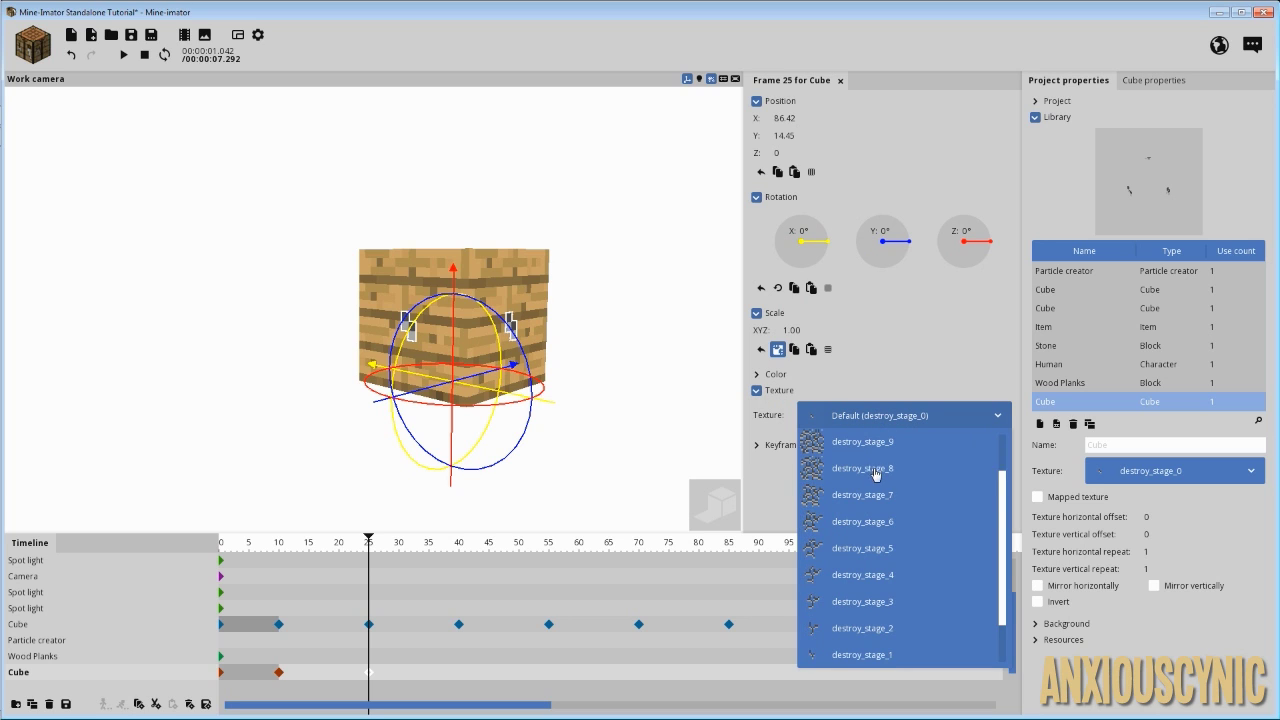
pyautogui.scroll(5, 899, 590)
pyautogui.scroll(-4, 885, 485)
pyautogui.scroll(-1, 902, 662)
pyautogui.scroll(4, 885, 570)
pyautogui.scroll(-4, 884, 541)
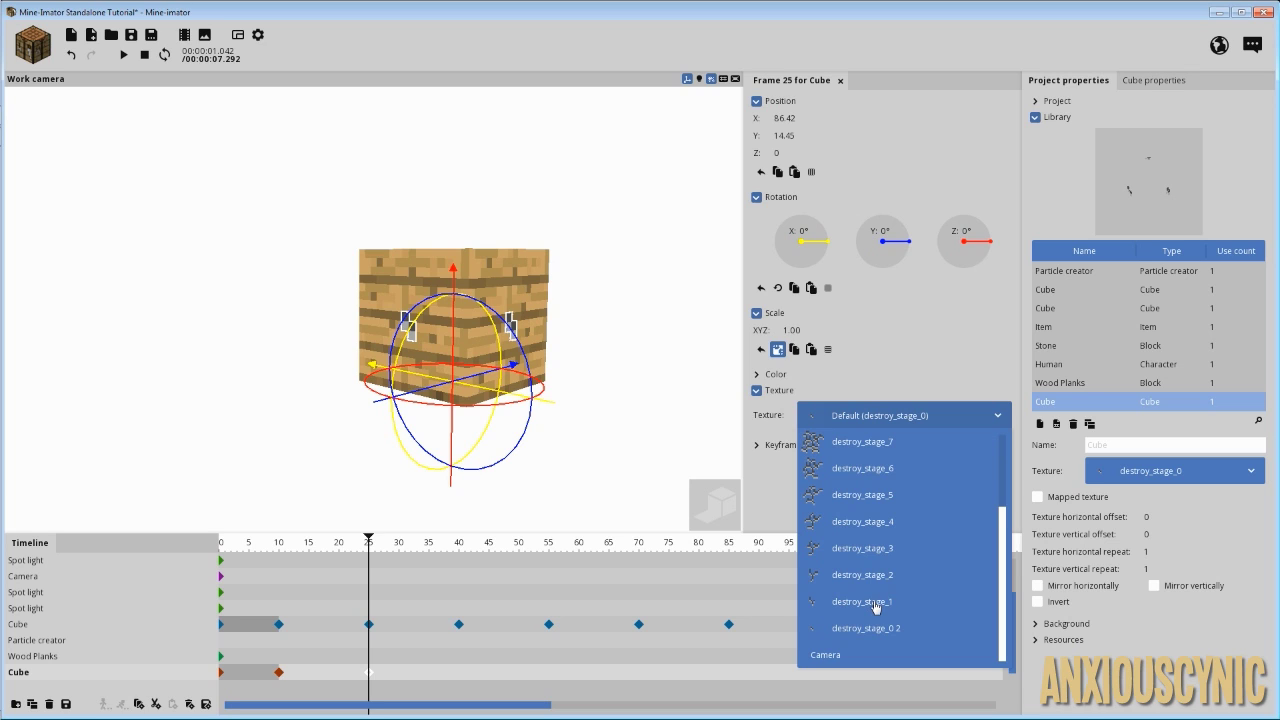
pyautogui.click(870, 602)
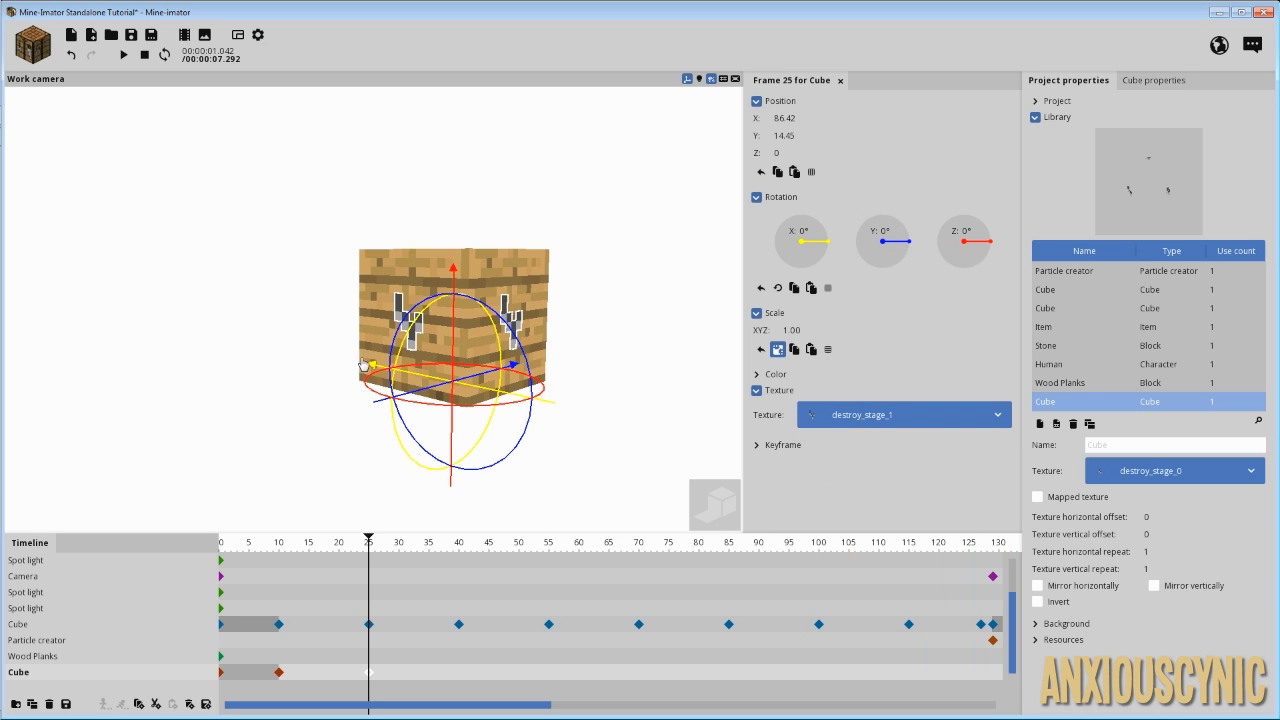
# - Add overlay cube keyframes at frame 40 with the destroy_stage_2 texture and frame 55 with destroy_stage_3
pyautogui.click(458, 673)
pyautogui.click(858, 418)
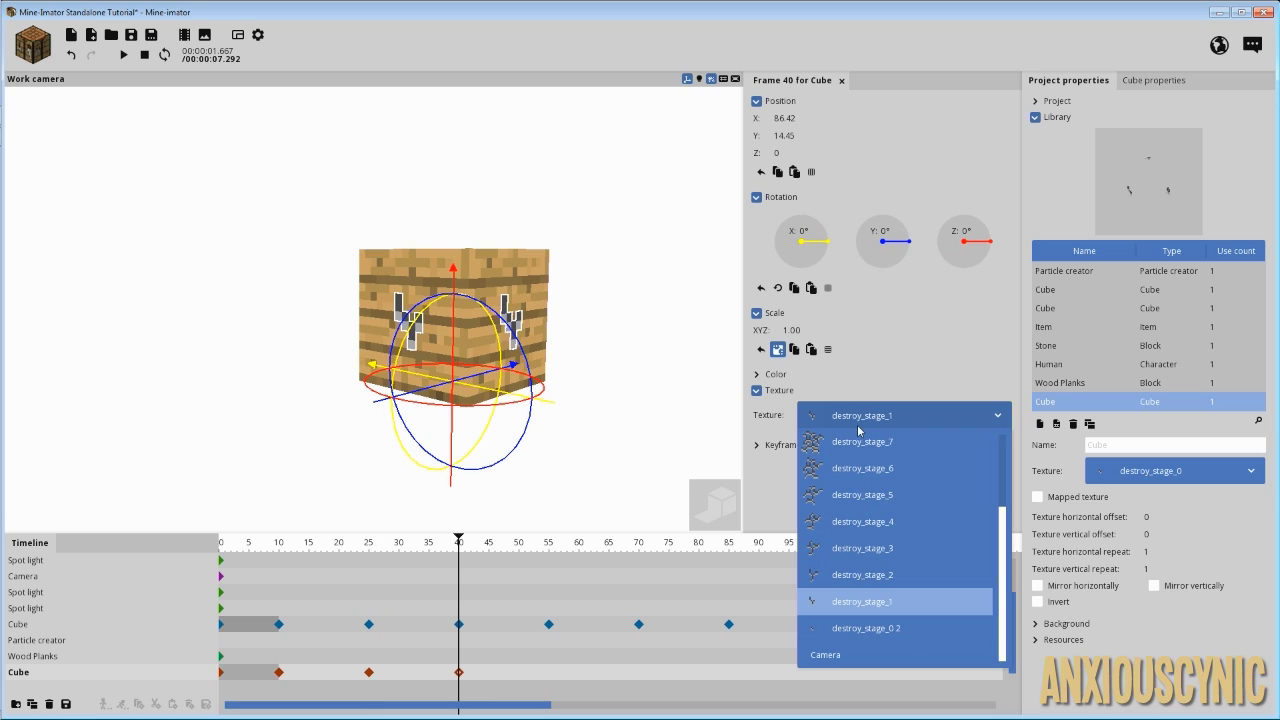
pyautogui.click(891, 576)
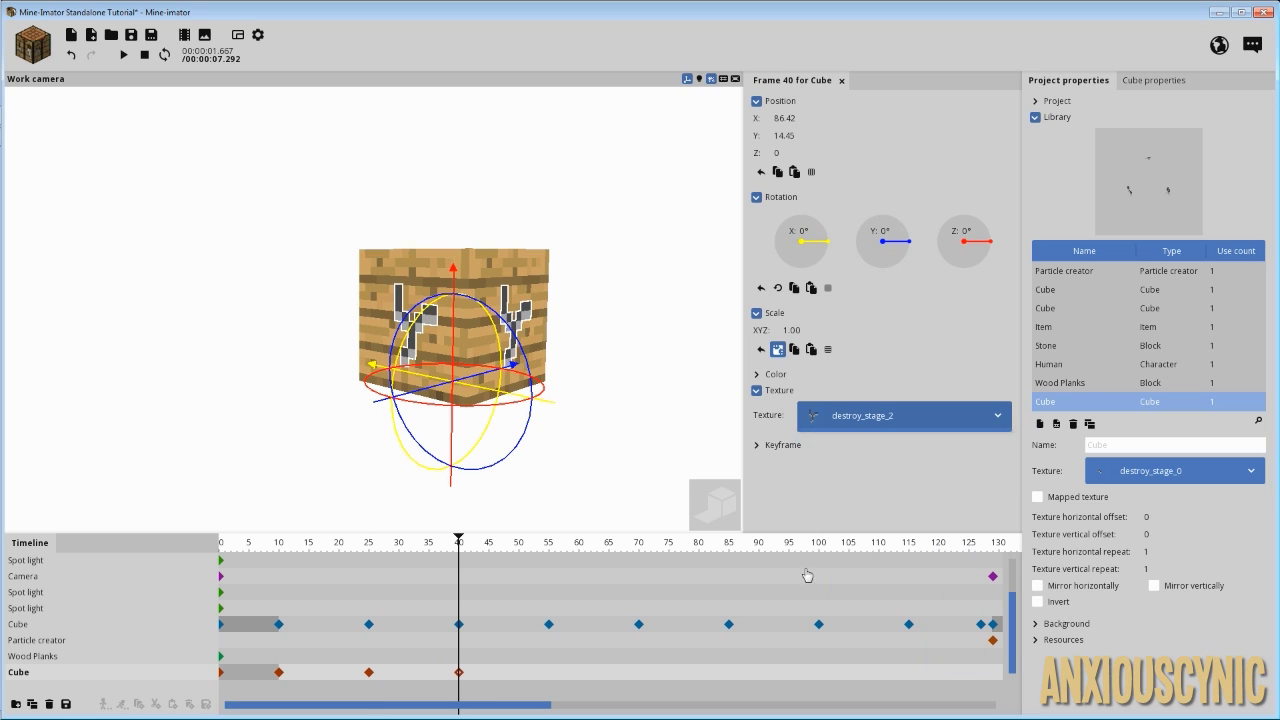
pyautogui.click(549, 673)
pyautogui.click(848, 418)
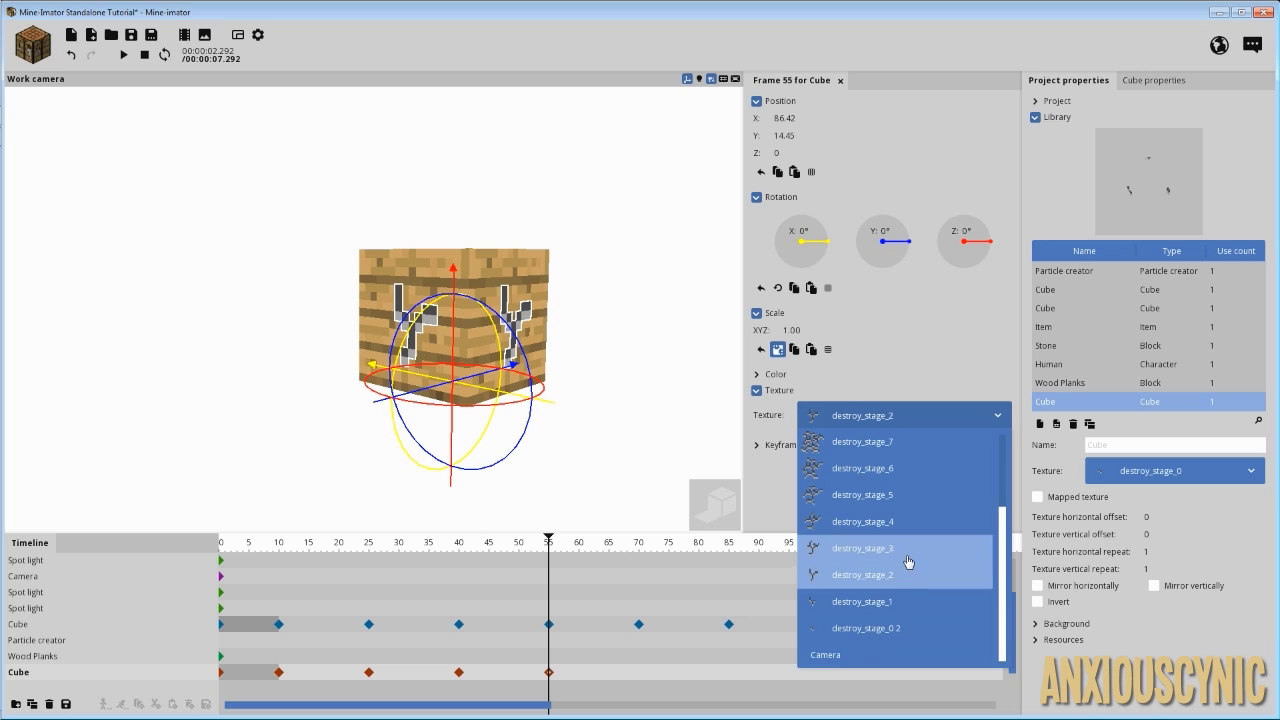
pyautogui.click(908, 555)
# - Add overlay cube keyframes at frame 70 with the destroy_stage_4 texture and frame 85 with destroy_stage_5
pyautogui.click(639, 677)
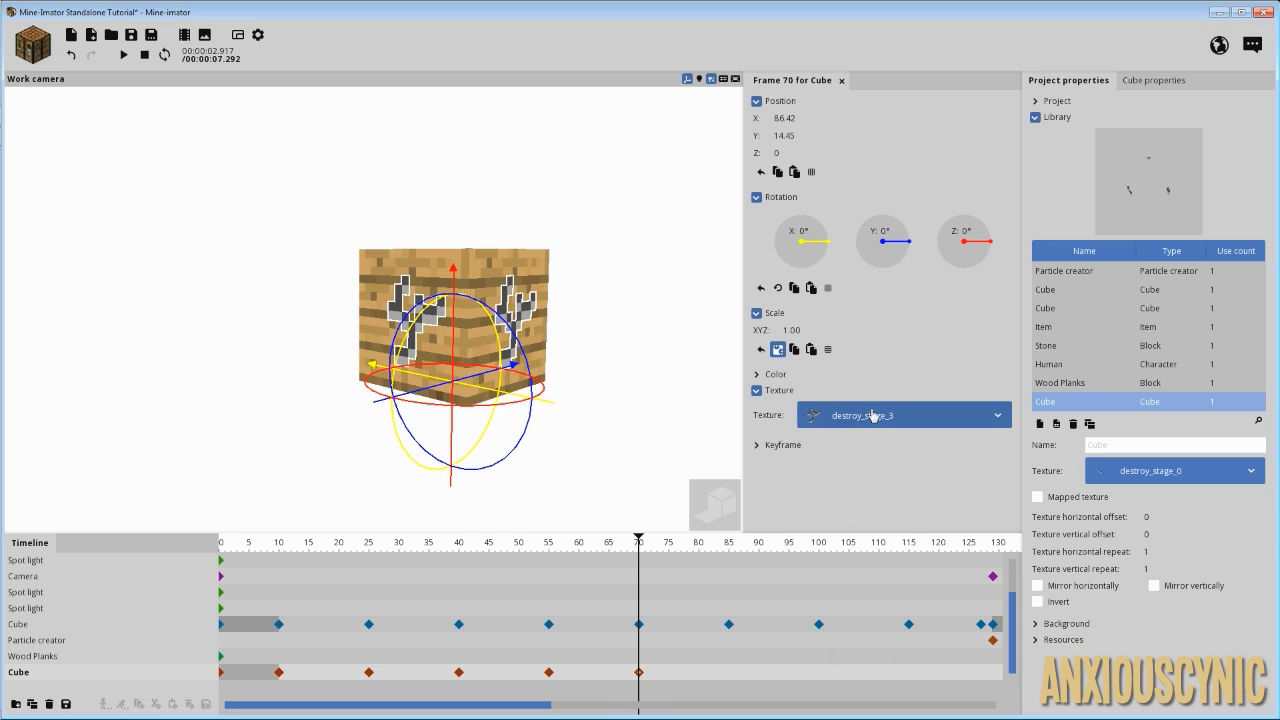
pyautogui.click(874, 416)
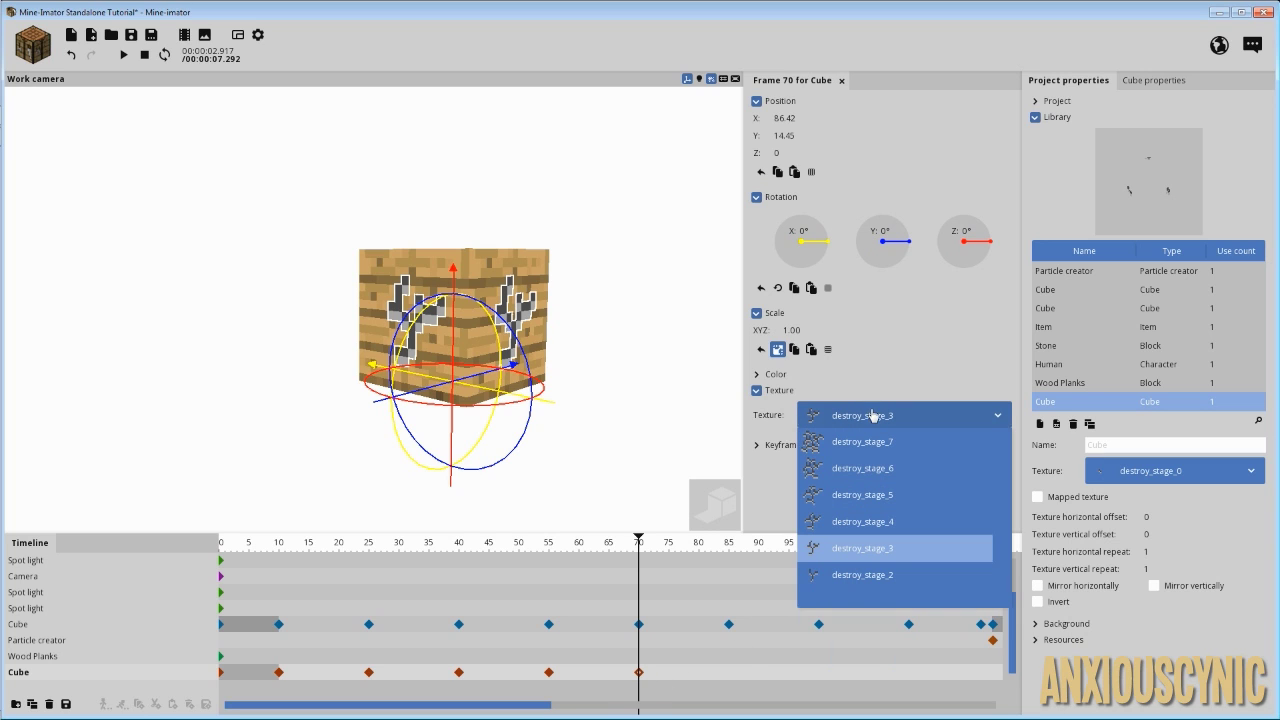
pyautogui.click(885, 522)
pyautogui.click(729, 677)
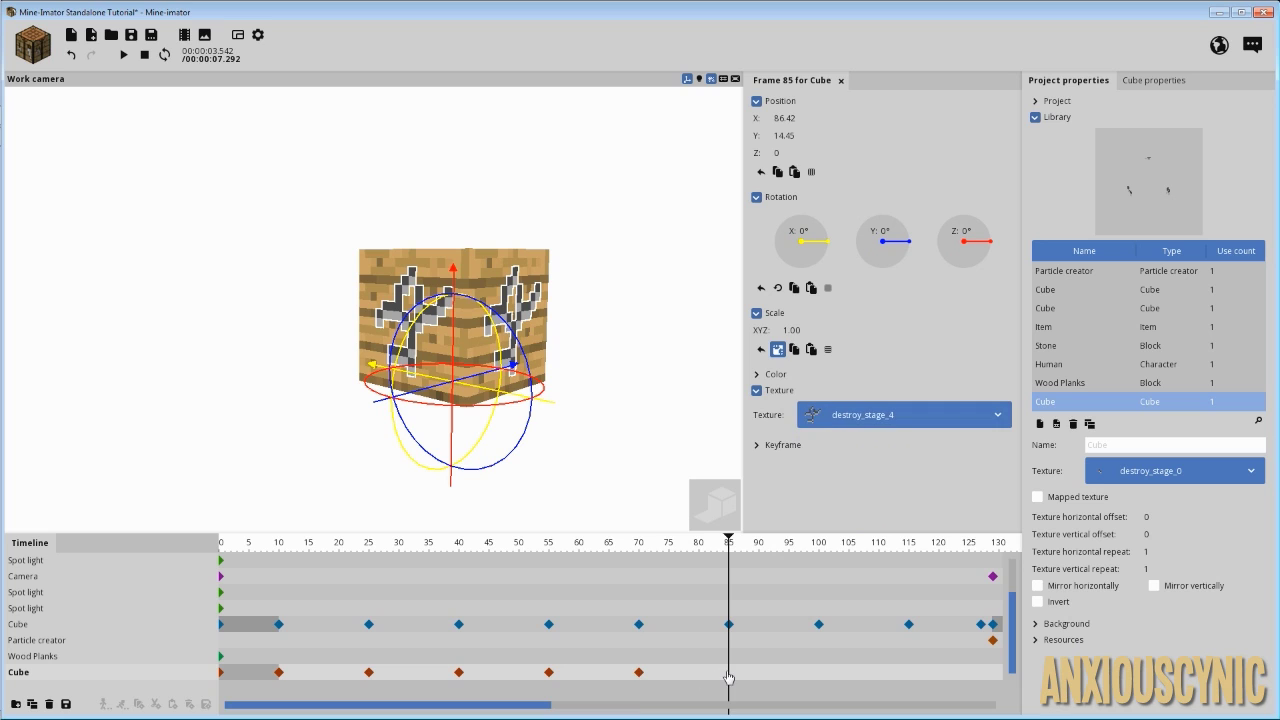
pyautogui.click(883, 427)
pyautogui.click(894, 522)
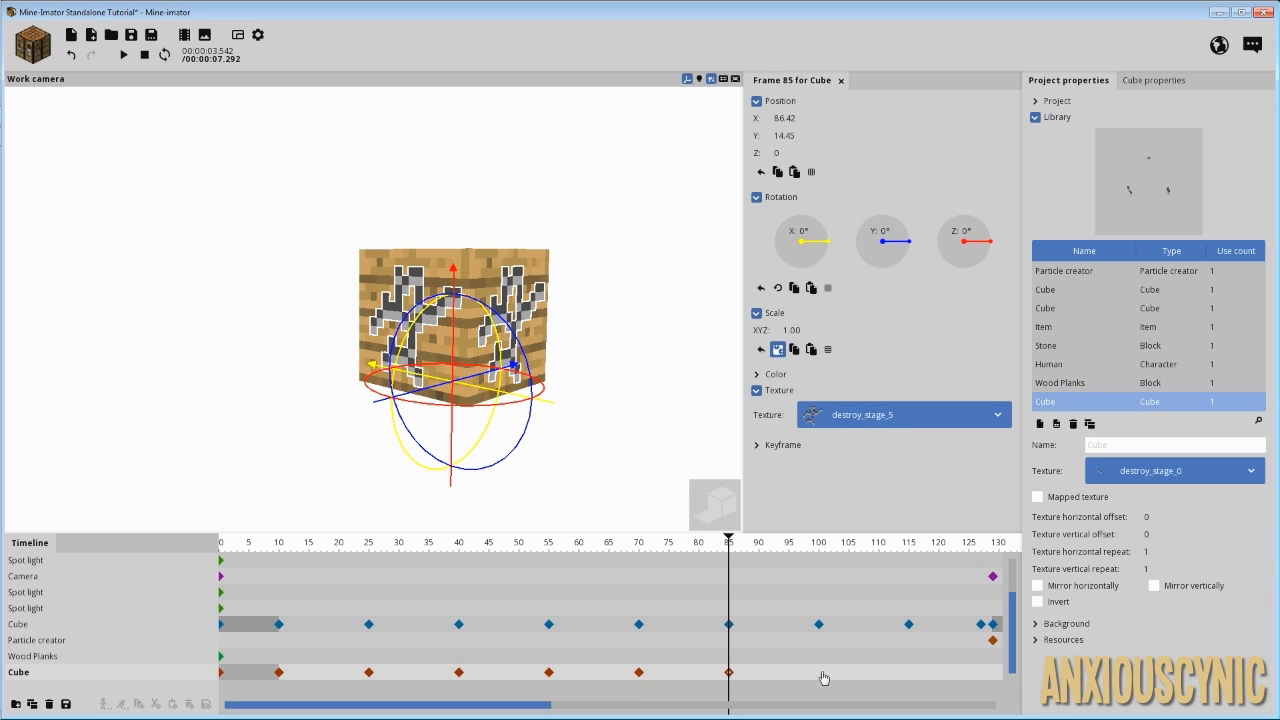
# - Add an overlay cube keyframe at frame 100 and set its texture to destroy_stage_6
pyautogui.click(823, 678)
pyautogui.click(820, 672)
pyautogui.moveTo(530, 712); pyautogui.dragTo(620, 712)
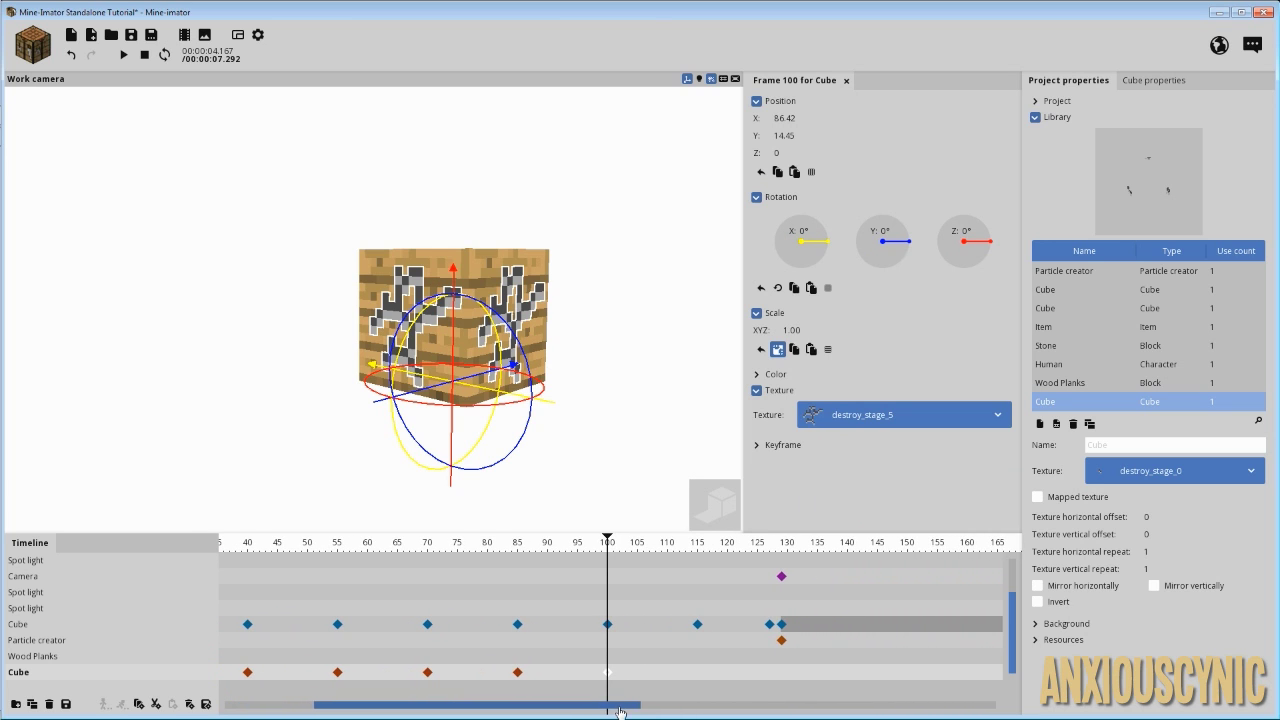
pyautogui.click(865, 415)
pyautogui.click(893, 522)
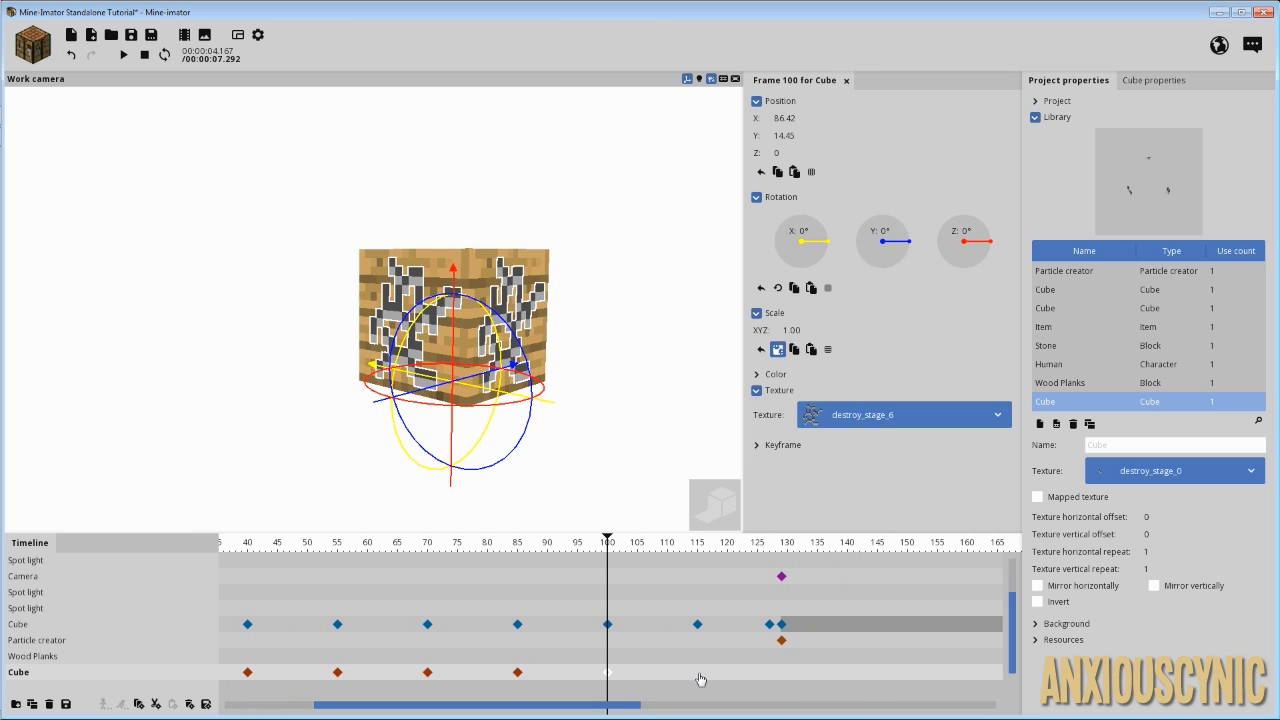
# - Add overlay cube keyframes at frame 115 with the destroy_stage_7 texture and frame 129 with destroy_stage_8
pyautogui.click(699, 677)
pyautogui.click(886, 414)
pyautogui.click(914, 523)
pyautogui.click(783, 675)
pyautogui.click(886, 415)
pyautogui.click(896, 523)
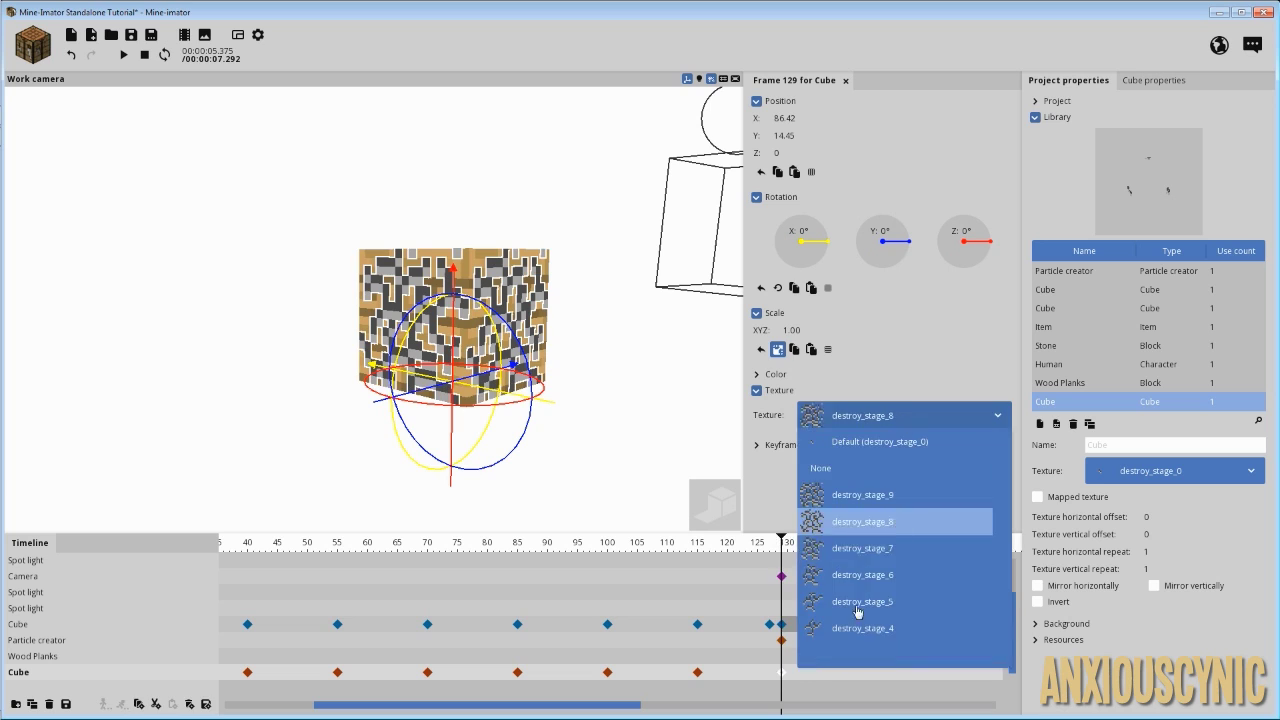
# - Add a final crack keyframe for the overlay cube at frame 145 using the destroy_stage_9 texture
pyautogui.moveTo(854, 675); pyautogui.dragTo(877, 672)
pyautogui.click(886, 415)
pyautogui.click(880, 521)
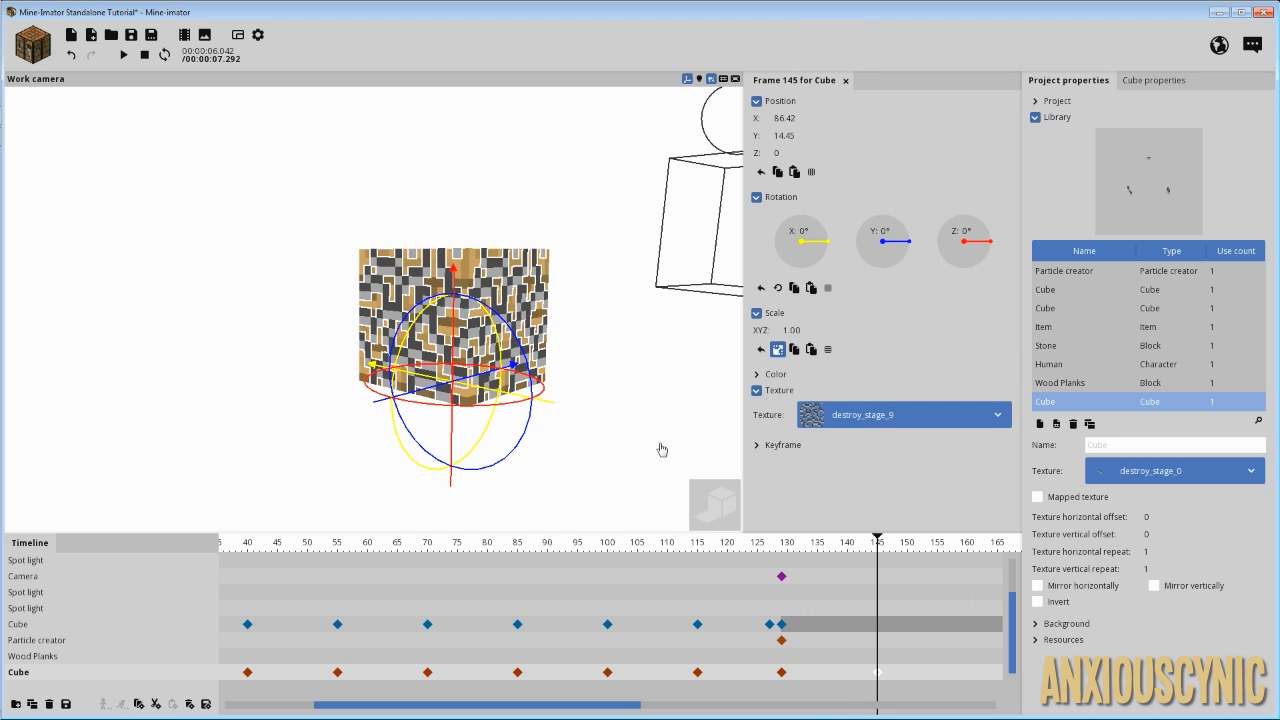
# - Scrub through and play back the animation from frame 0 to check the crack progression on the block
pyautogui.moveTo(873, 551); pyautogui.dragTo(412, 604)
pyautogui.moveTo(631, 418); pyautogui.dragTo(616, 339)
pyautogui.scroll(-3, 600, 391)
pyautogui.scroll(3, 614, 327)
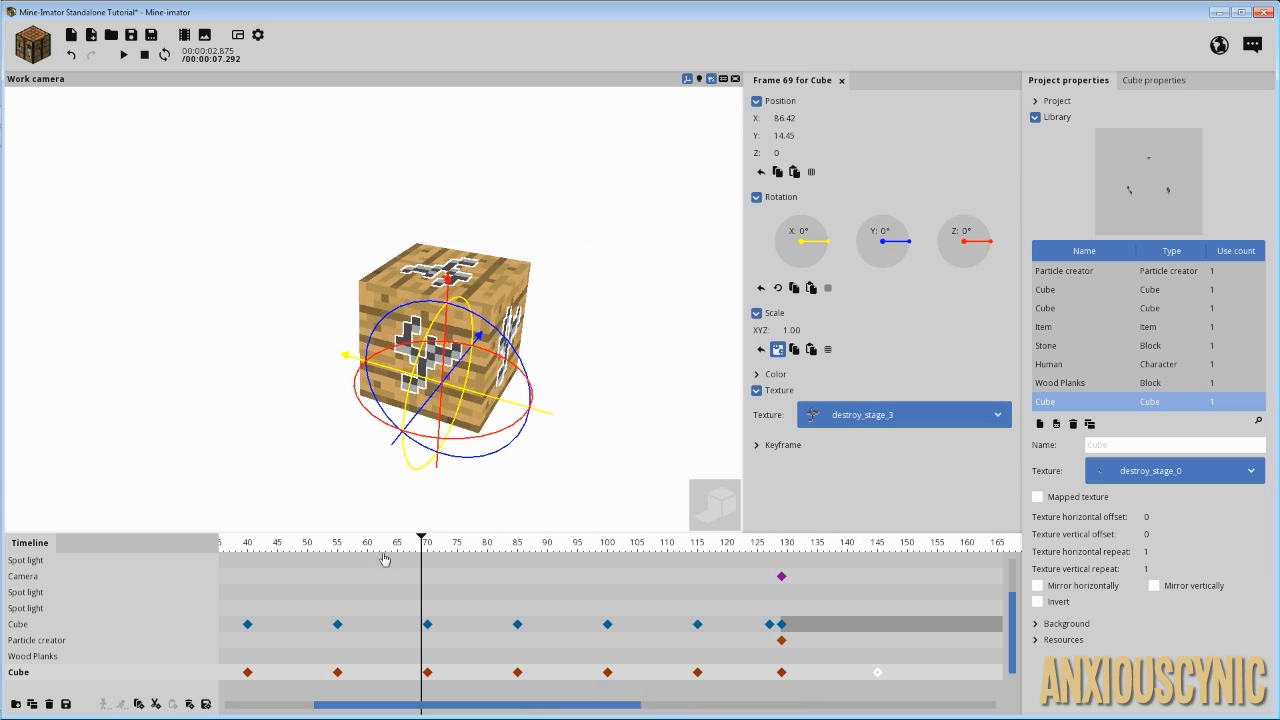
pyautogui.moveTo(385, 555); pyautogui.dragTo(224, 545)
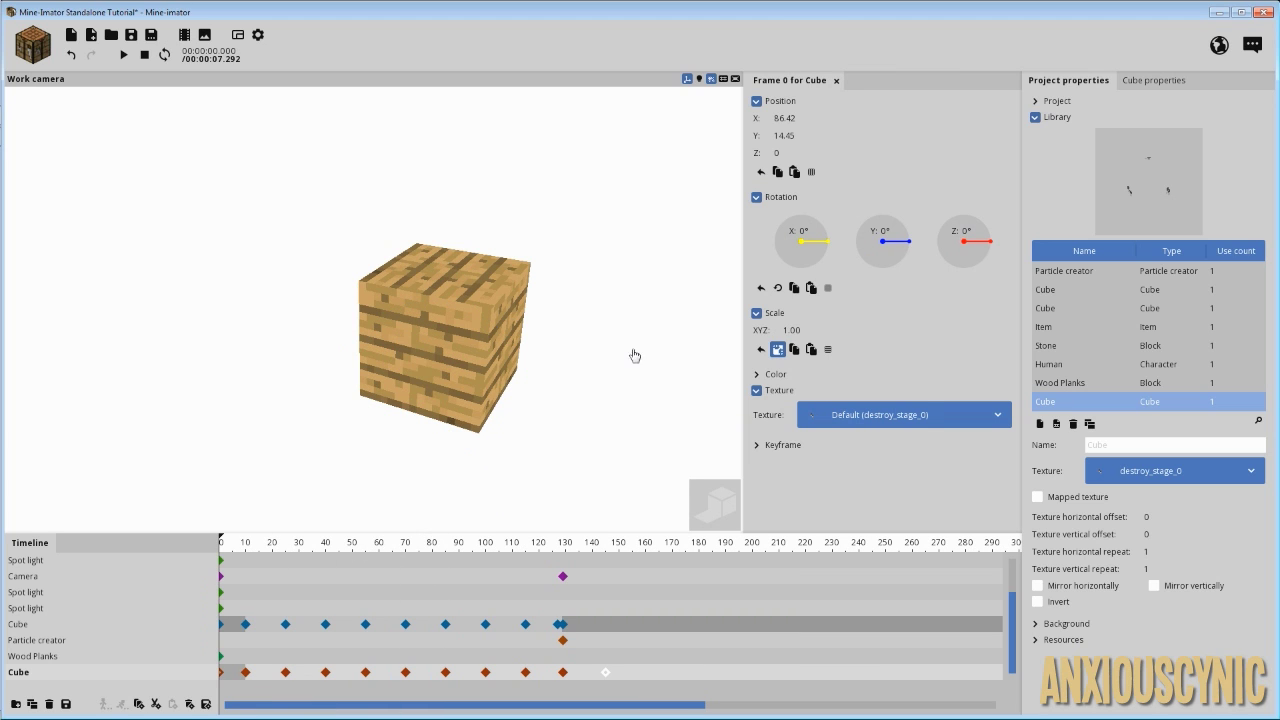
pyautogui.press('space')
pyautogui.press('space')
pyautogui.click(474, 456)
pyautogui.moveTo(676, 408); pyautogui.dragTo(632, 420, button='right')
pyautogui.press('space')
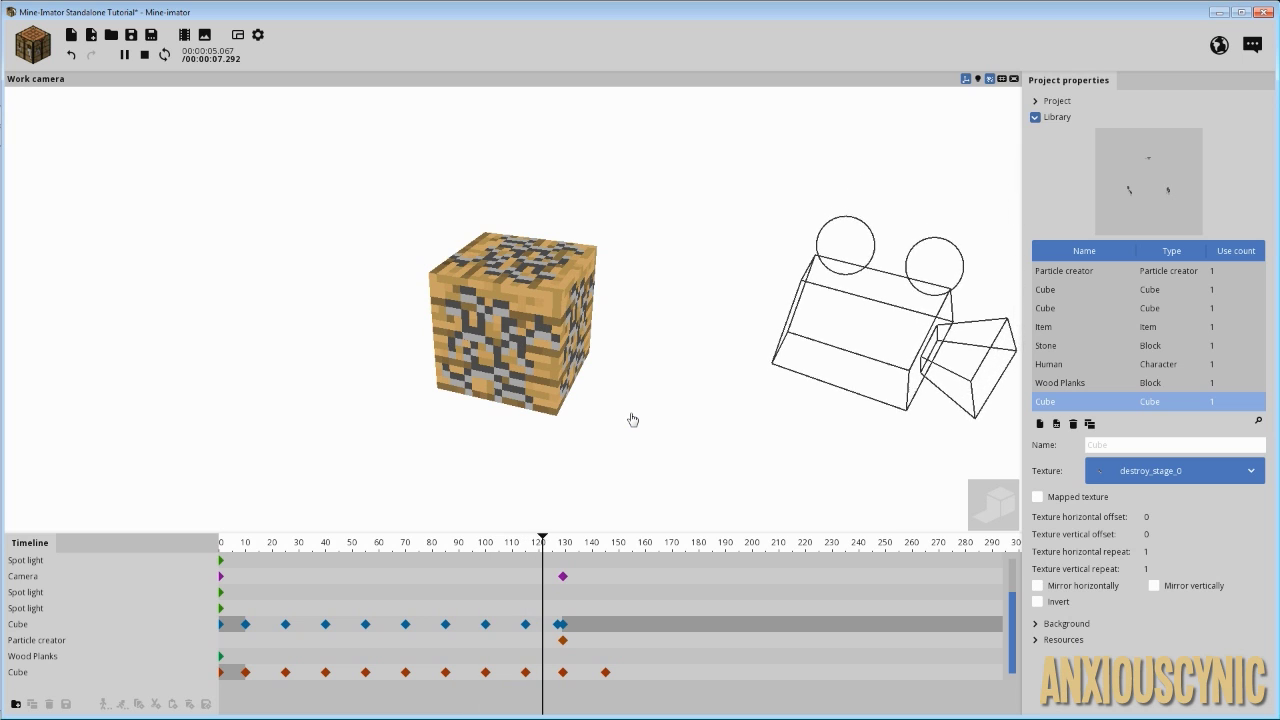
pyautogui.press('space')
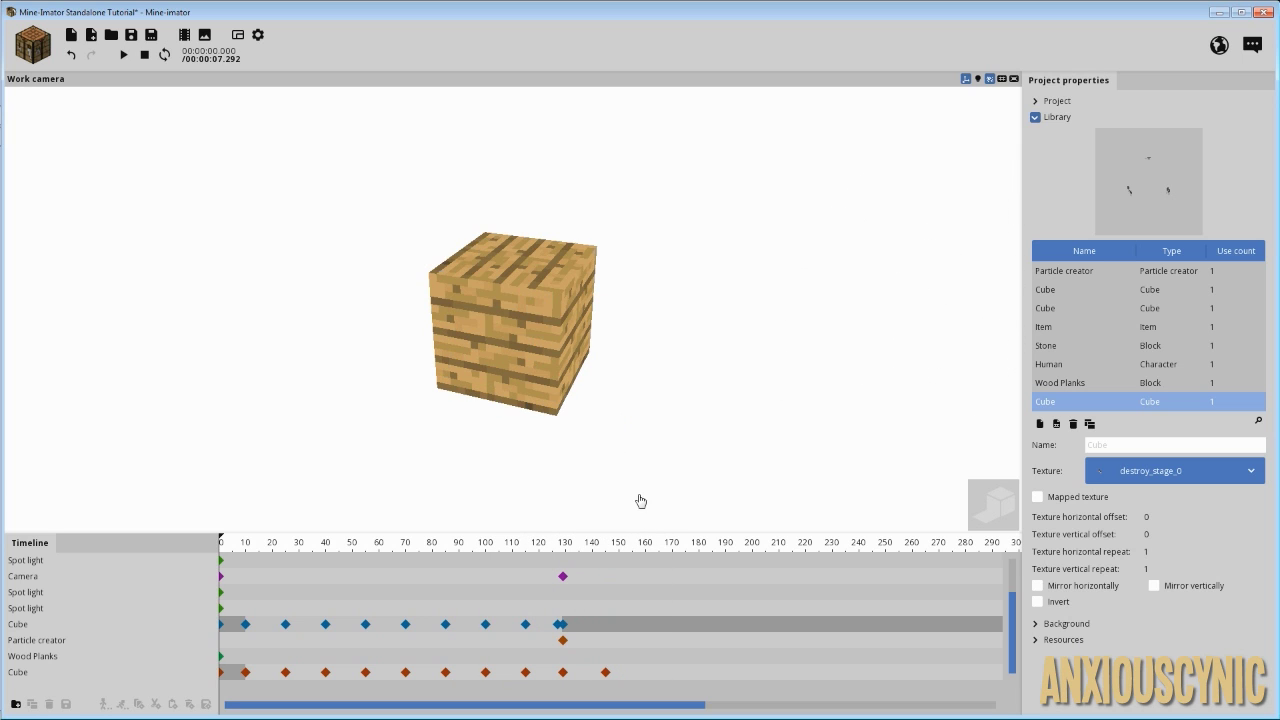
# - Add keyframes at frame 148 for both the Wood Planks block and the overlay cube
pyautogui.moveTo(563, 547); pyautogui.dragTo(612, 557)
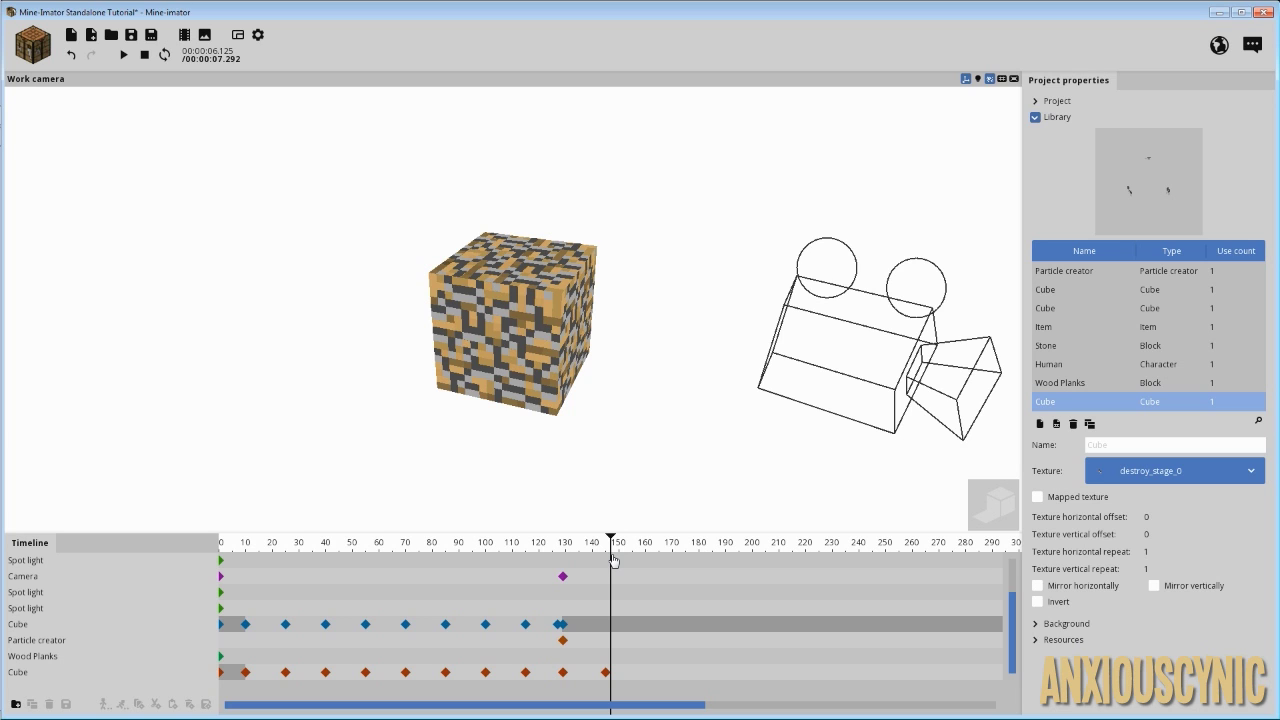
pyautogui.click(699, 656)
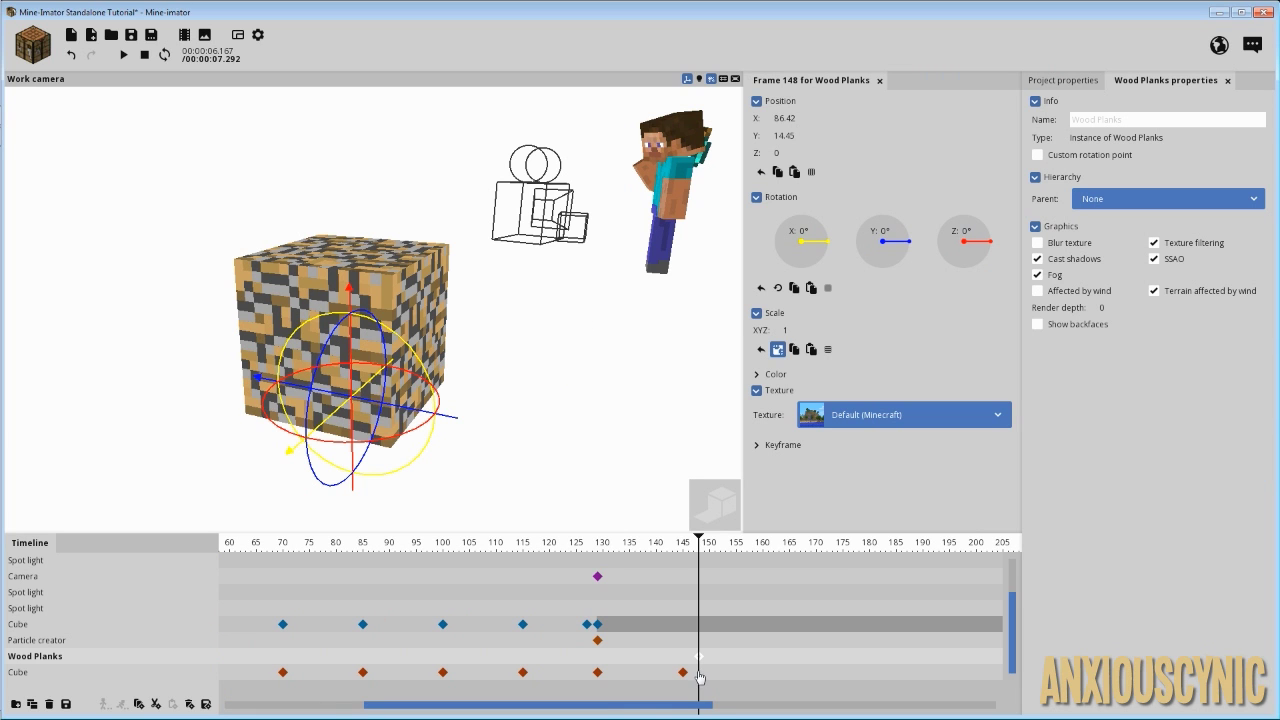
pyautogui.click(699, 673)
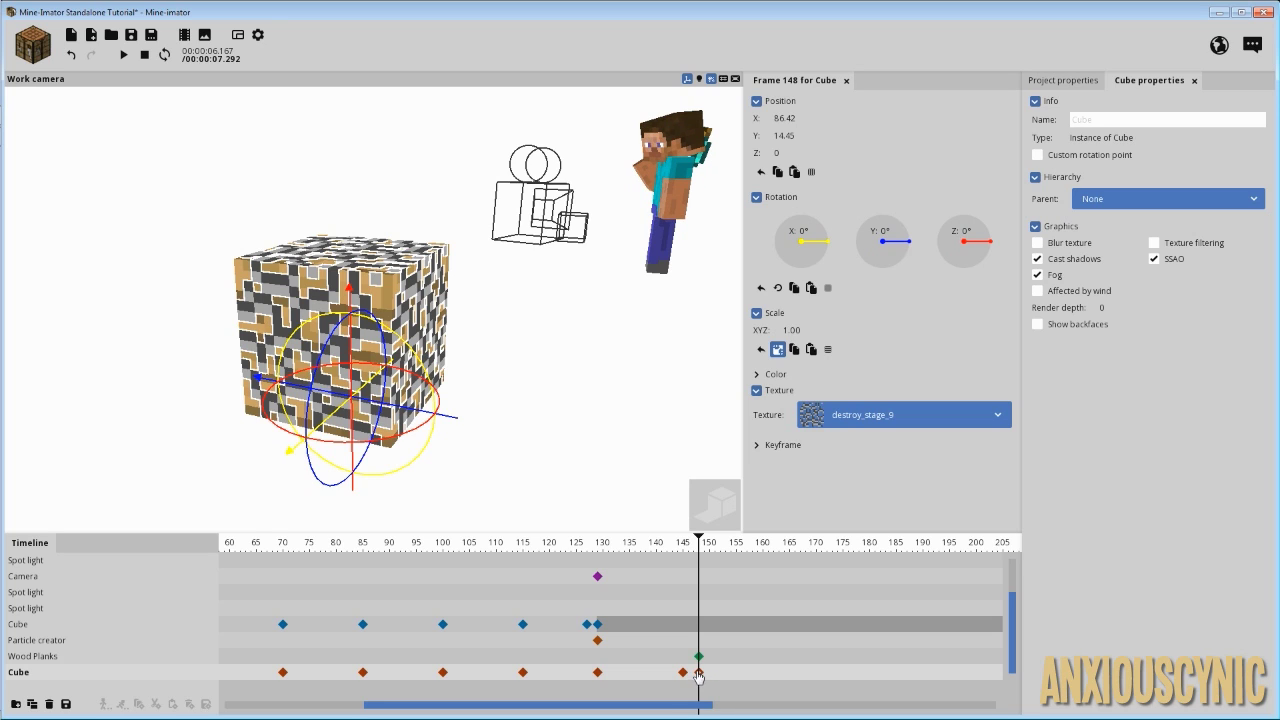
# - Make the overlay cube invisible at its frame 148 keyframe
pyautogui.click(699, 672)
pyautogui.click(783, 445)
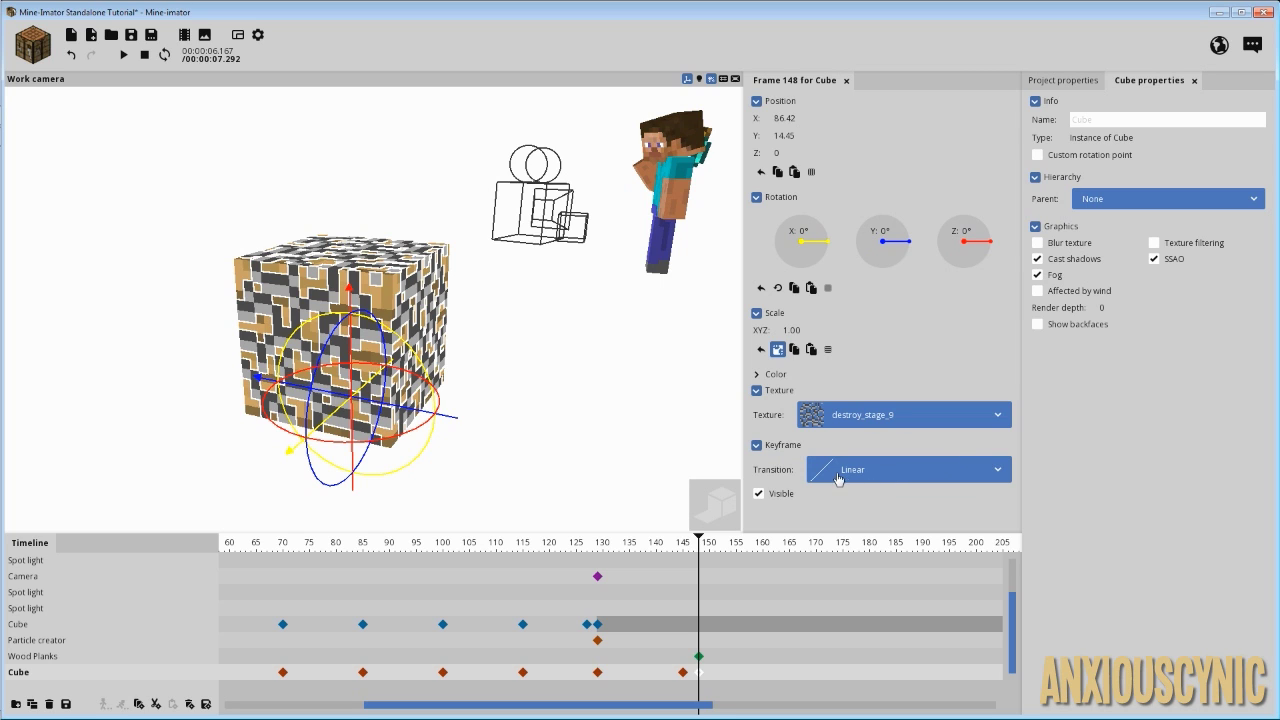
pyautogui.click(774, 496)
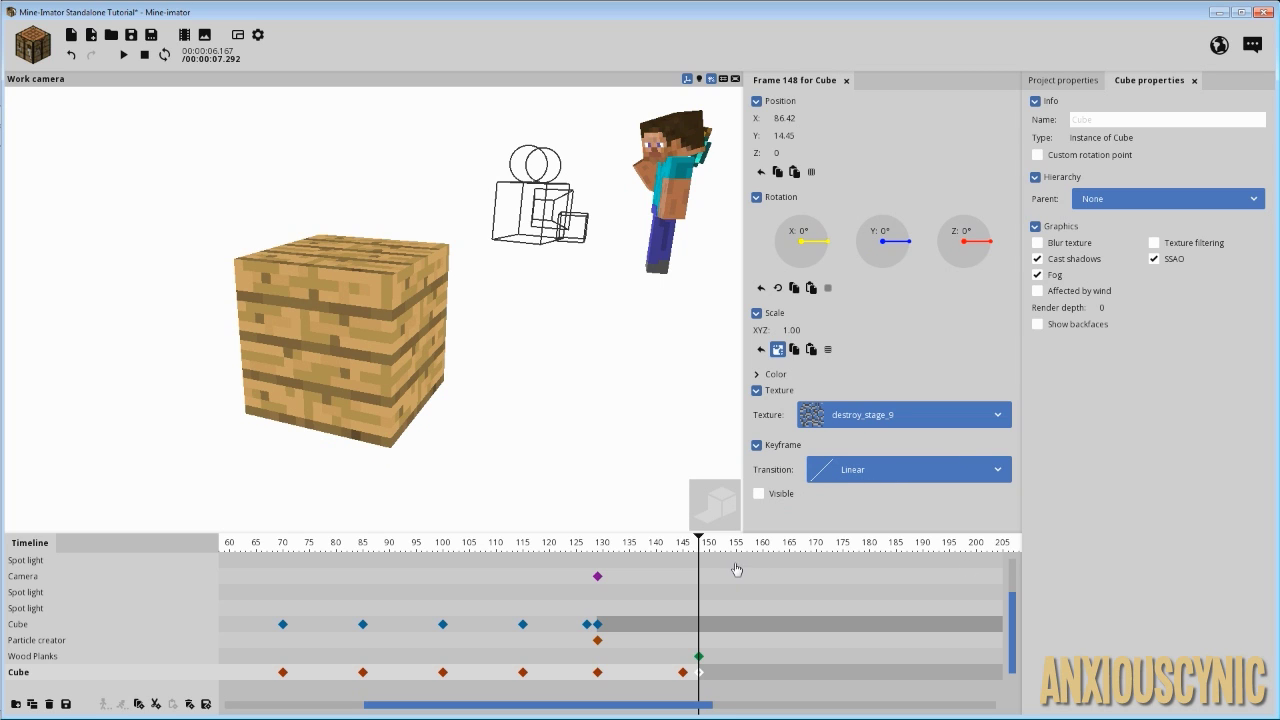
# - Add a Wood Planks keyframe at frame 160 with its scale set to 0.30
pyautogui.moveTo(700, 547)
pyautogui.mouseDown()
pyautogui.moveTo(652, 546)
pyautogui.moveTo(700, 546)
pyautogui.mouseUp()
pyautogui.click(699, 656)
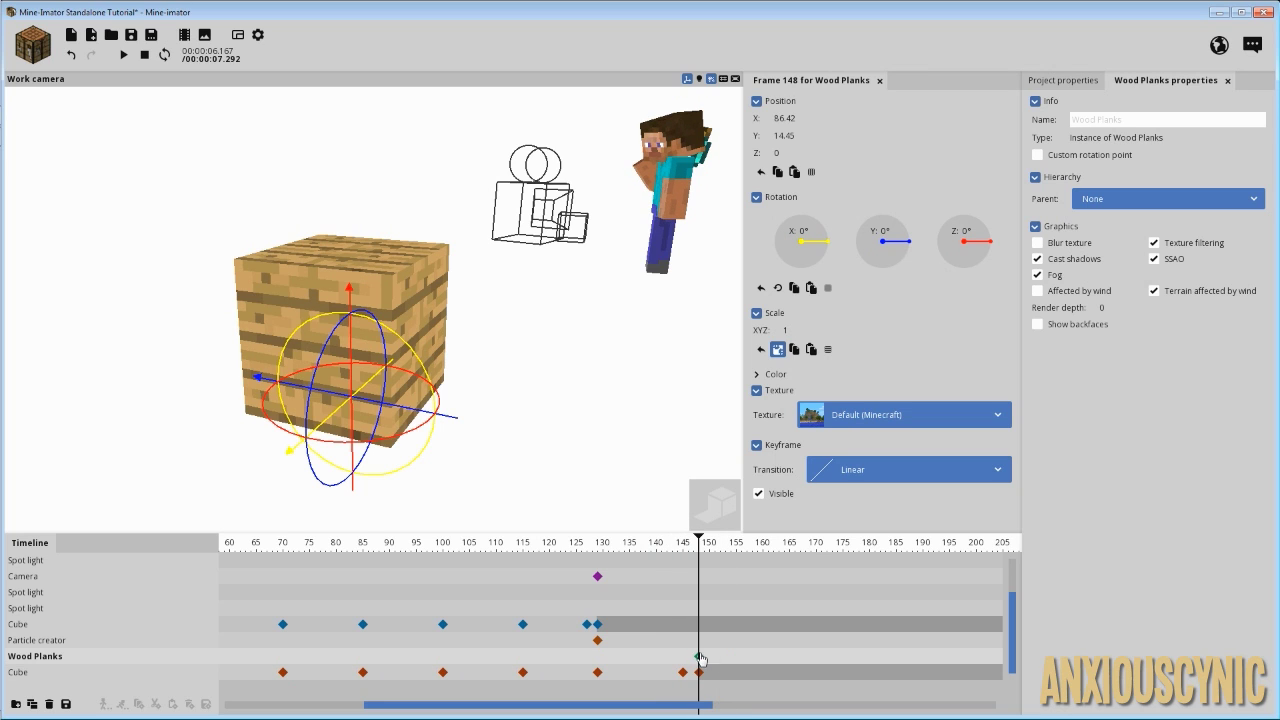
pyautogui.click(764, 657)
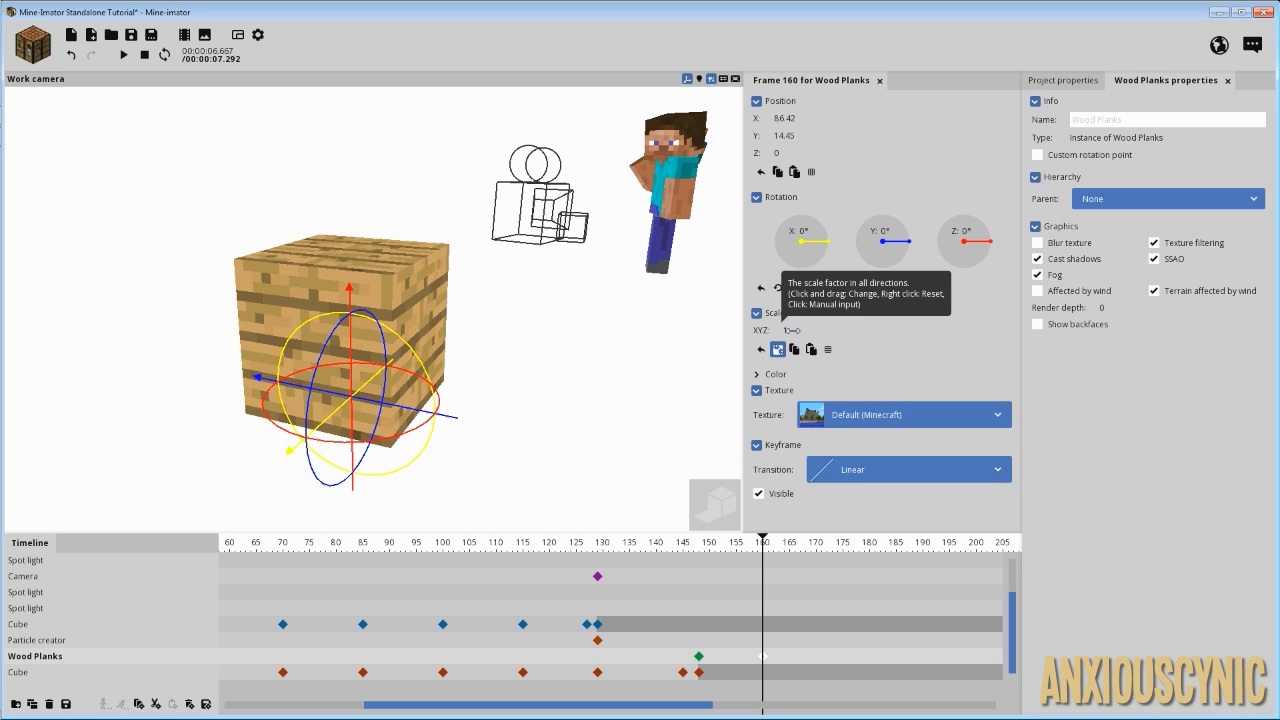
pyautogui.moveTo(792, 330); pyautogui.dragTo(819, 356)
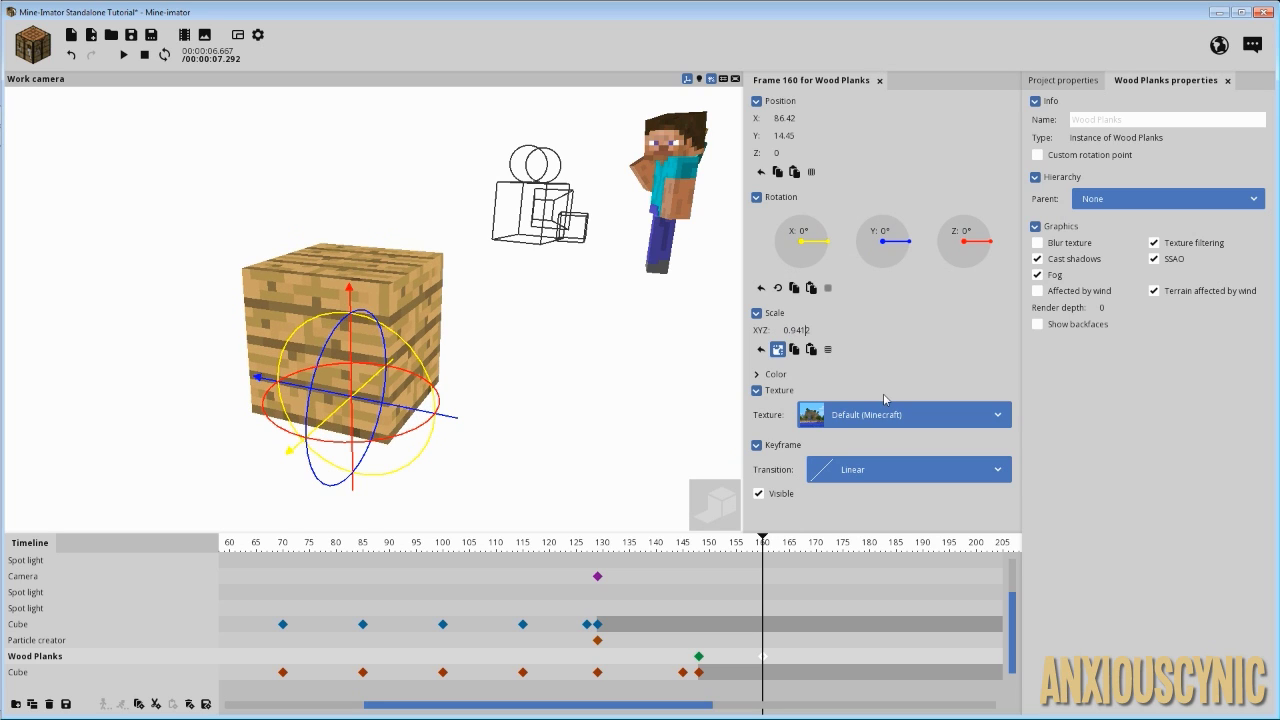
pyautogui.press('BackSpace')
pyautogui.press('BackSpace')
pyautogui.press('BackSpace')
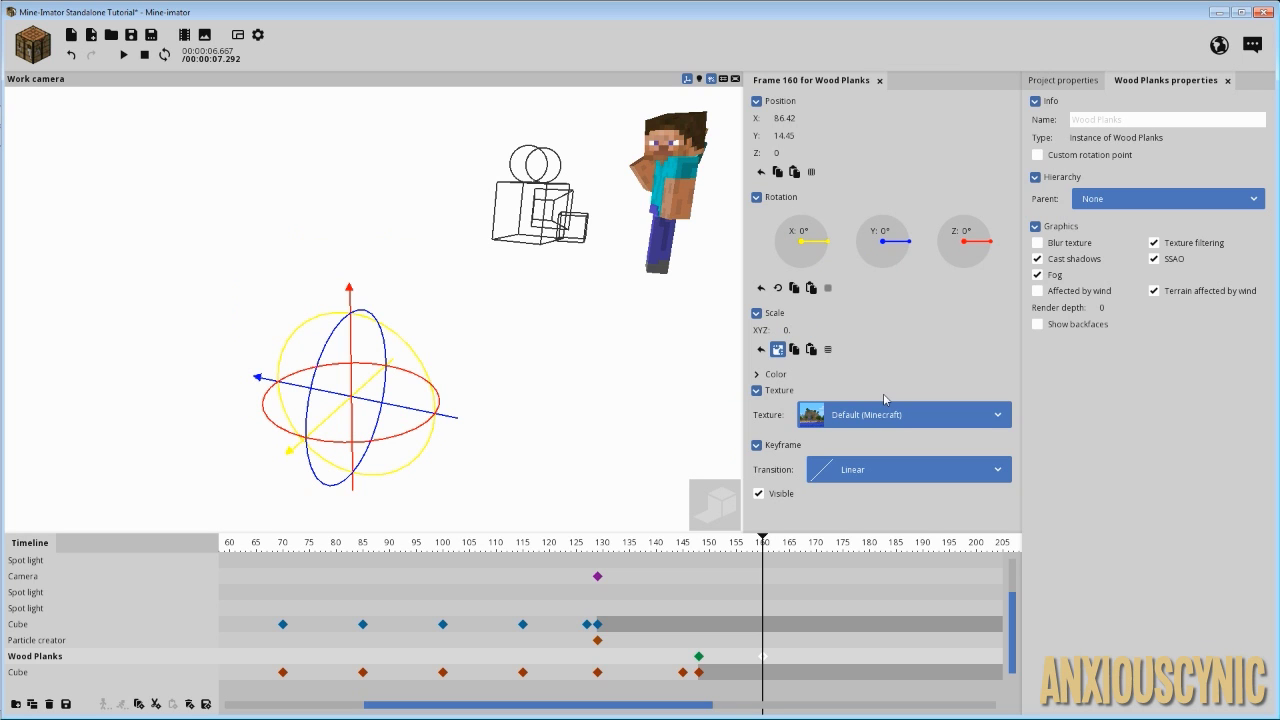
pyautogui.write('30')
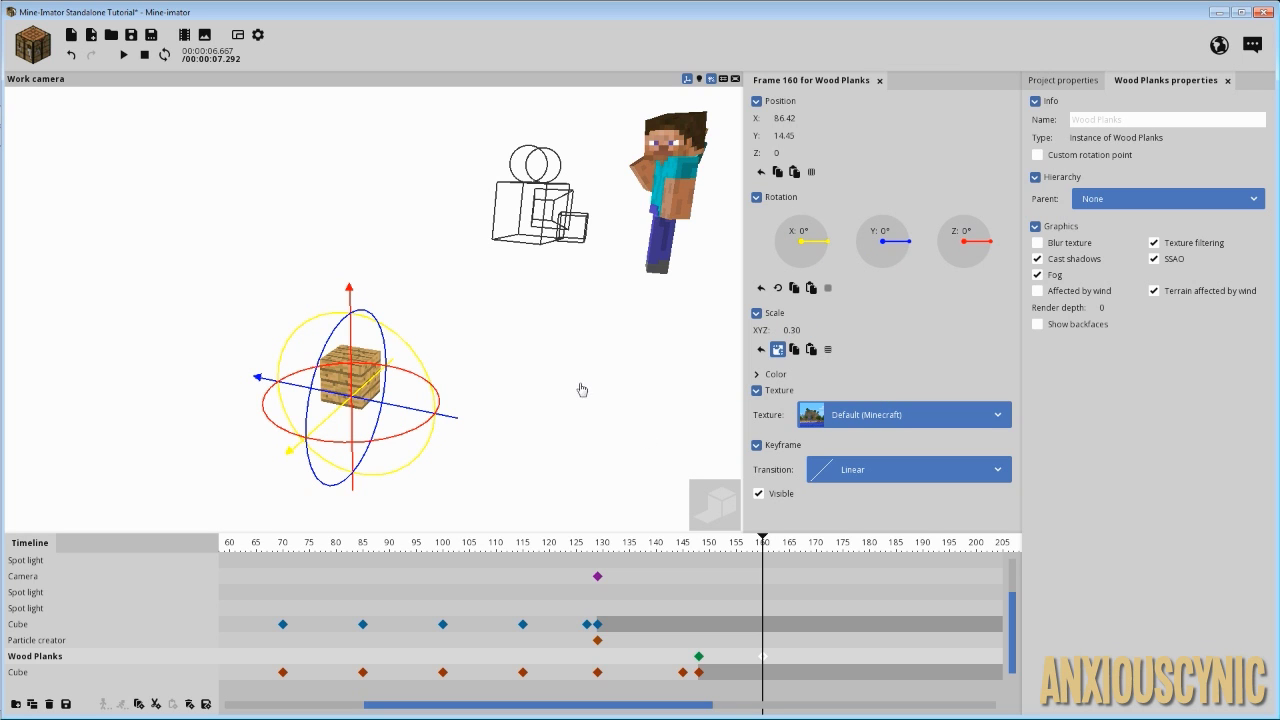
# - Preview the block shrinking and move its small-scale keyframe from frame 160 to frame 155
pyautogui.moveTo(580, 386); pyautogui.dragTo(490, 364)
pyautogui.moveTo(560, 380); pyautogui.dragTo(597, 386, button='right')
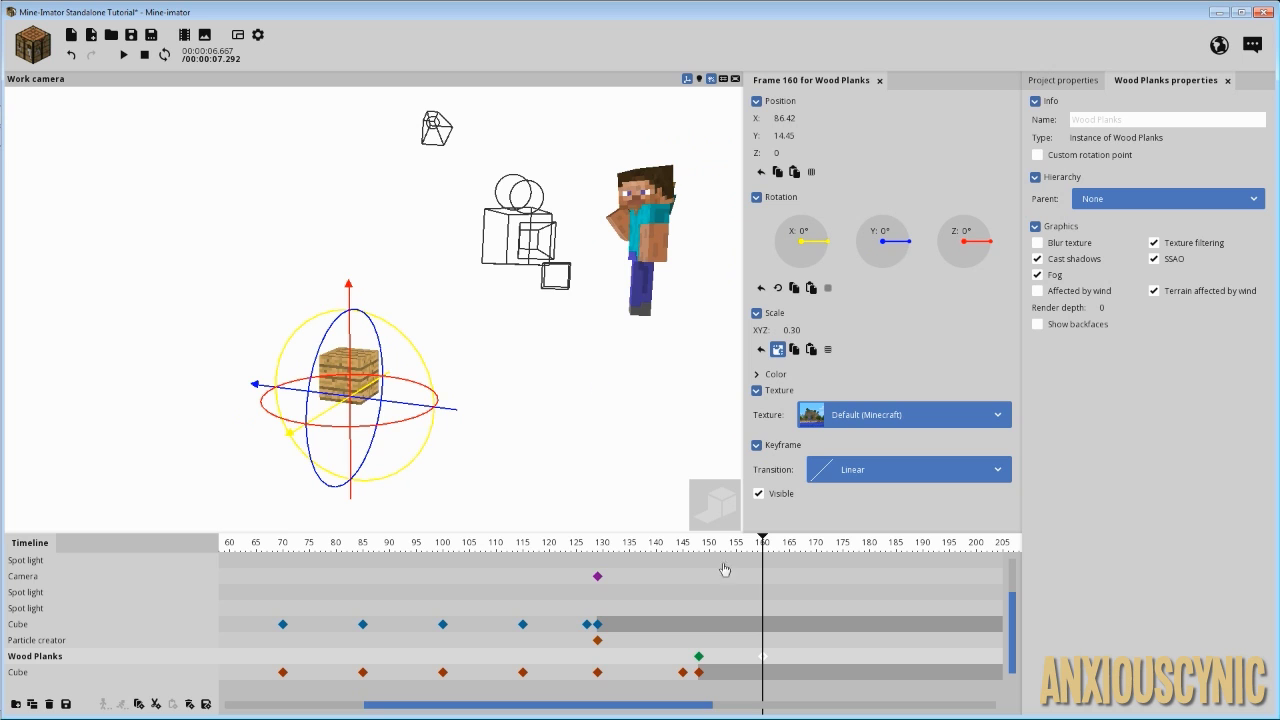
pyautogui.moveTo(746, 548); pyautogui.dragTo(676, 550)
pyautogui.press('space')
pyautogui.click(733, 655)
pyautogui.moveTo(733, 655); pyautogui.dragTo(737, 655)
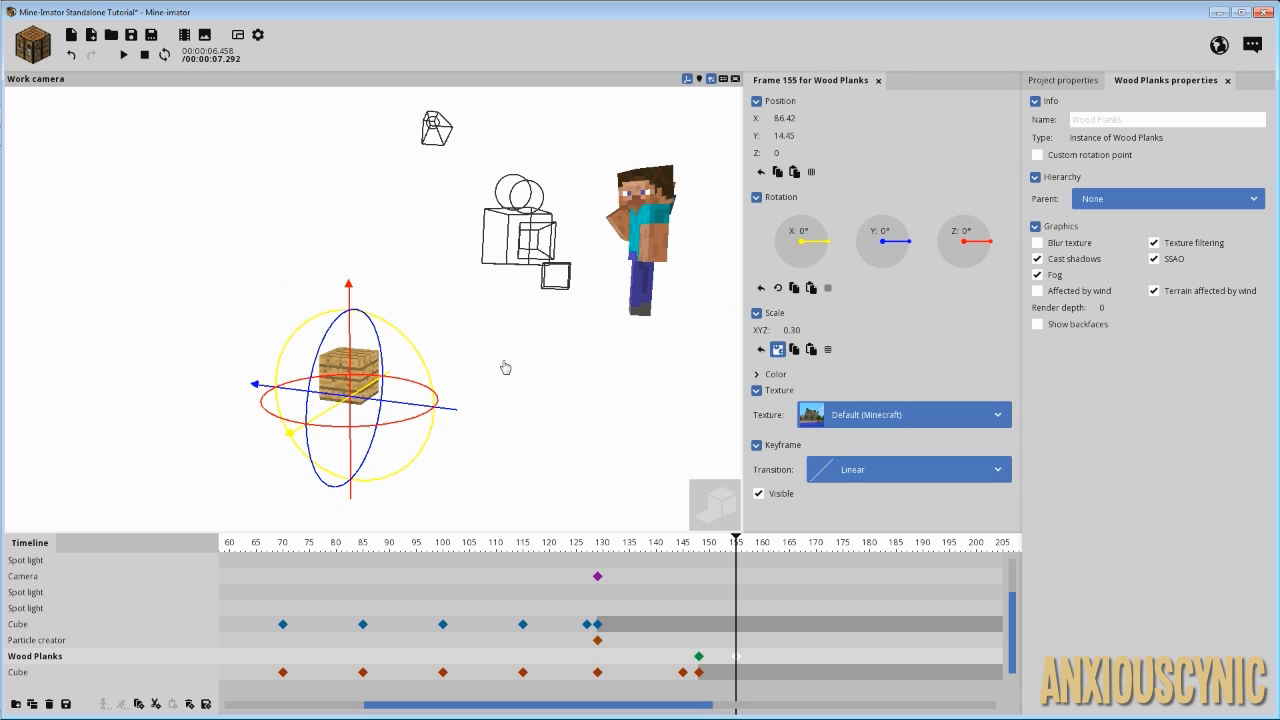
# - At frame 155, move the shrunken Wood Planks block onto the character at about Y 0.96, Z 11.07 and rotate it about -68° on X
pyautogui.moveTo(468, 398); pyautogui.dragTo(441, 411, button='middle')
pyautogui.moveTo(413, 399); pyautogui.dragTo(536, 401)
pyautogui.moveTo(479, 286); pyautogui.dragTo(491, 225)
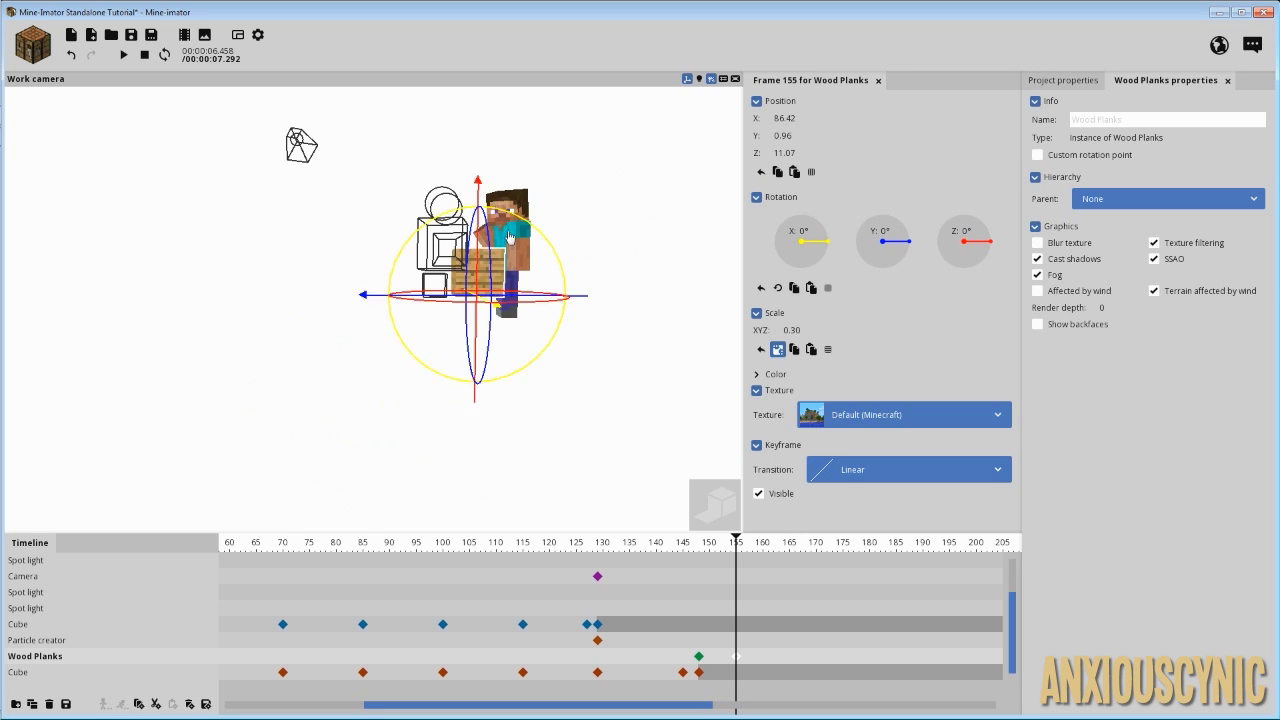
pyautogui.moveTo(510, 240); pyautogui.dragTo(590, 322)
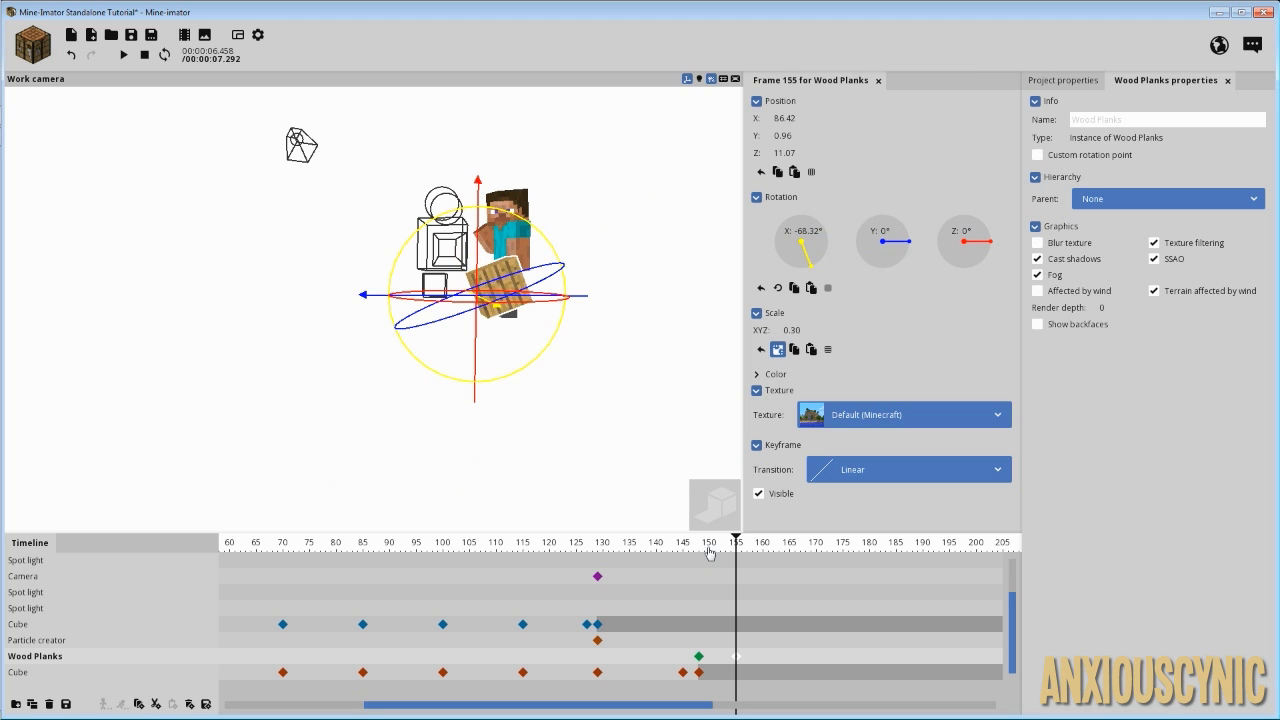
# - Play back the block's pickup motion and shorten it by moving the end keyframe to frame 153
pyautogui.press('space')
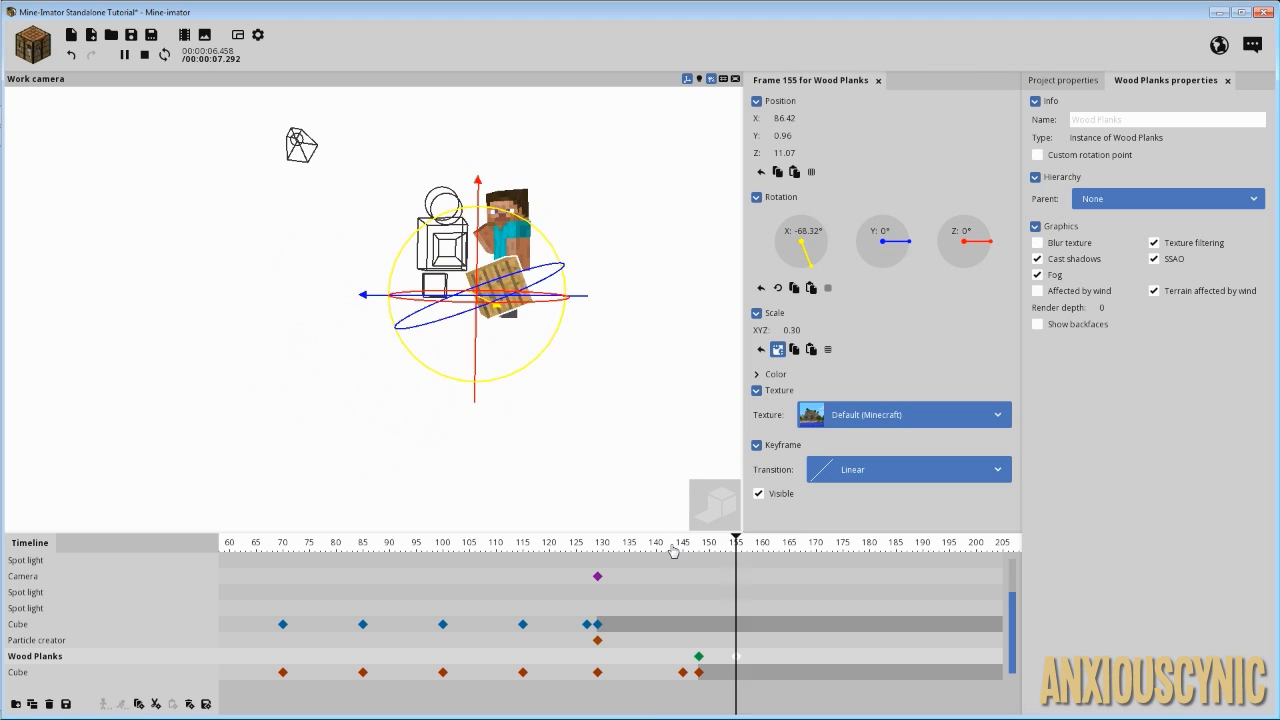
pyautogui.press('space')
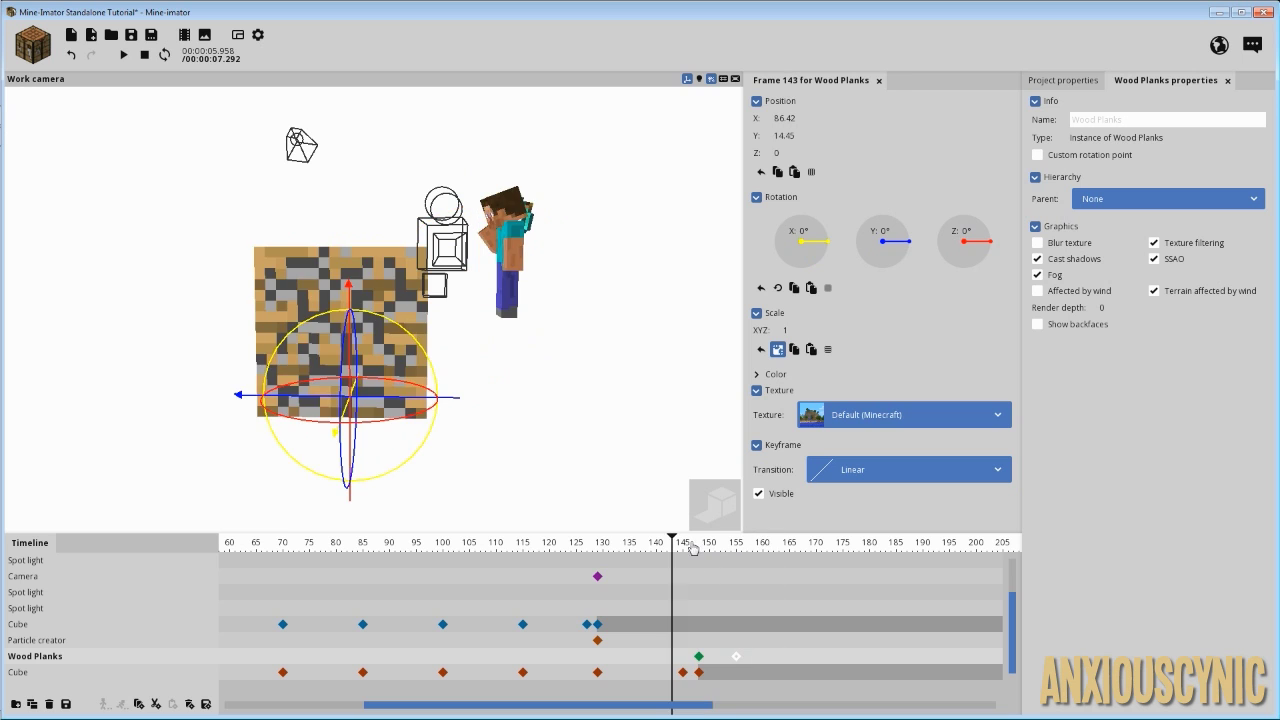
pyautogui.moveTo(692, 548); pyautogui.dragTo(715, 658)
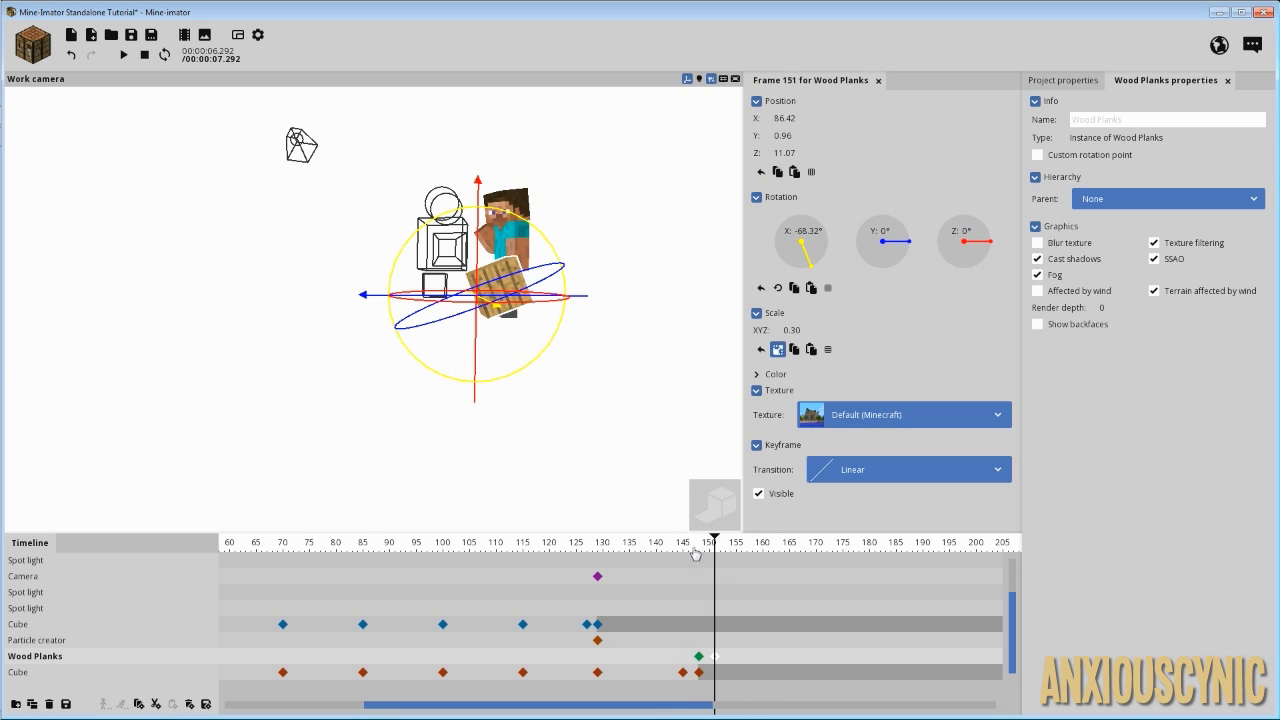
pyautogui.press('space')
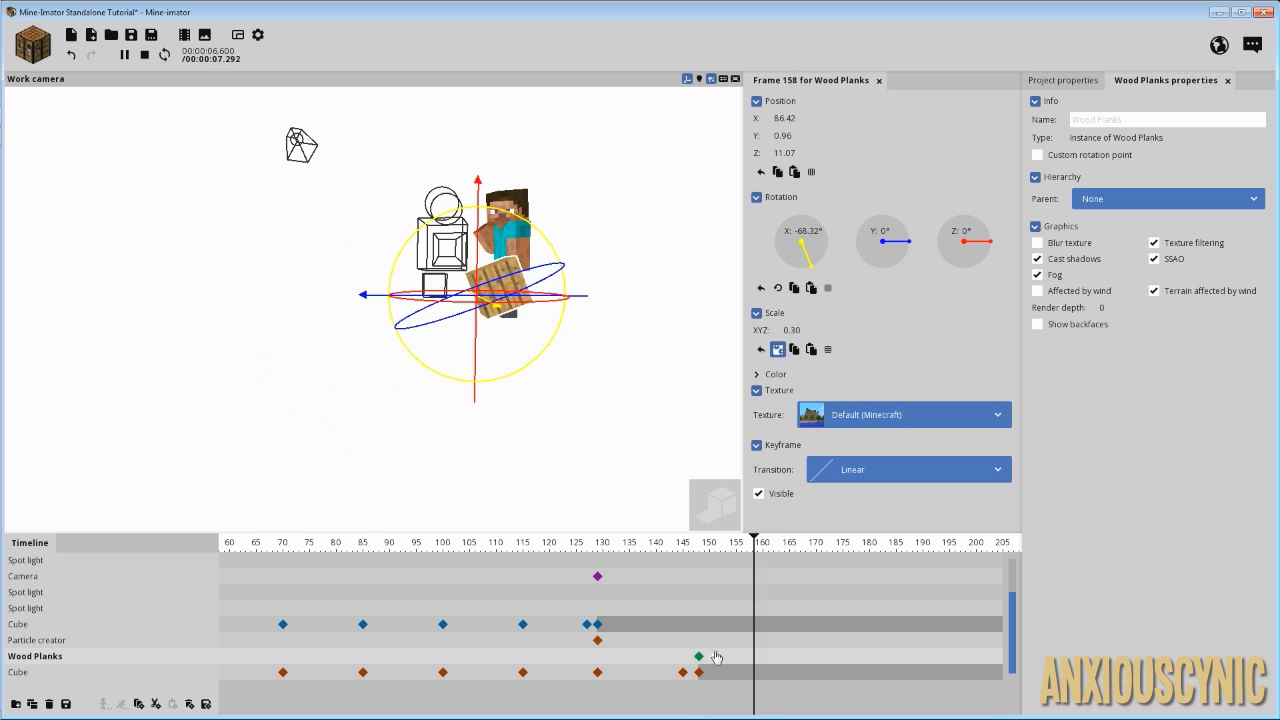
pyautogui.press('space')
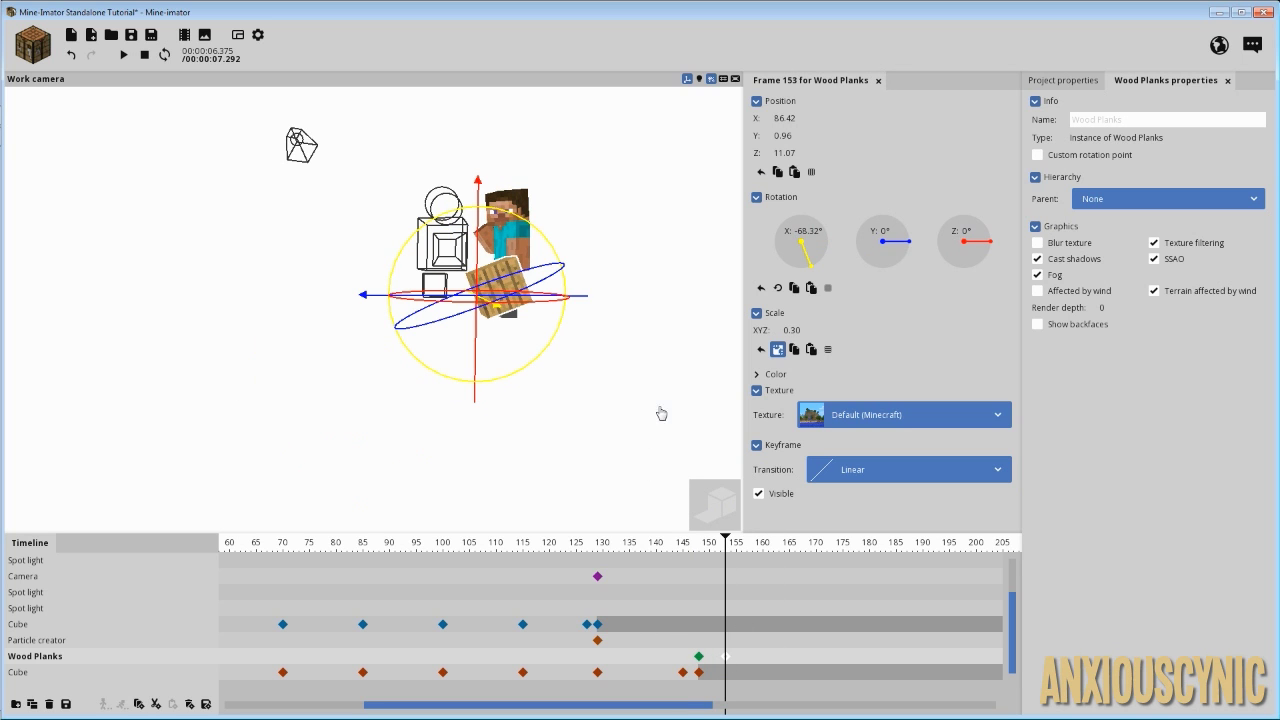
# - Create a particle creator using the Destroy block preset
pyautogui.moveTo(661, 413); pyautogui.dragTo(672, 408)
pyautogui.moveTo(672, 408); pyautogui.dragTo(677, 394, button='right')
pyautogui.moveTo(677, 394); pyautogui.dragTo(673, 396)
pyautogui.moveTo(673, 396); pyautogui.dragTo(674, 398, button='right')
pyautogui.moveTo(688, 546); pyautogui.dragTo(645, 550)
pyautogui.click(33, 44)
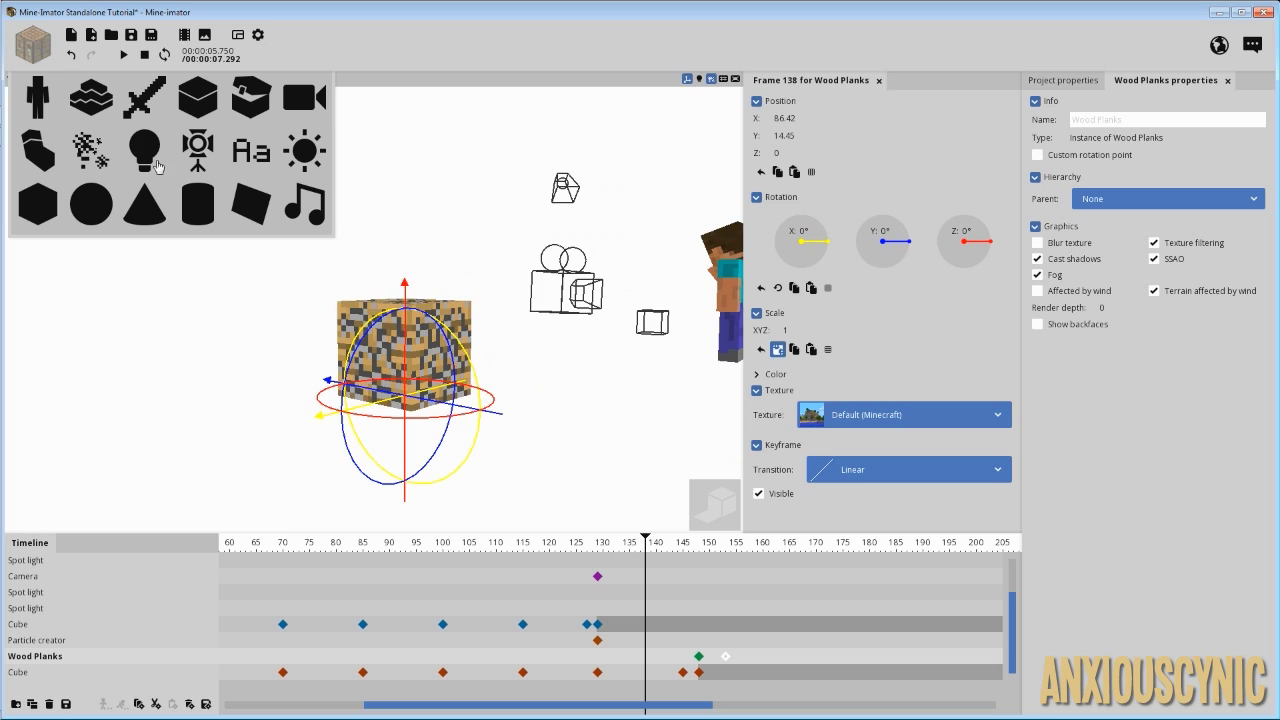
pyautogui.click(103, 157)
pyautogui.click(386, 262)
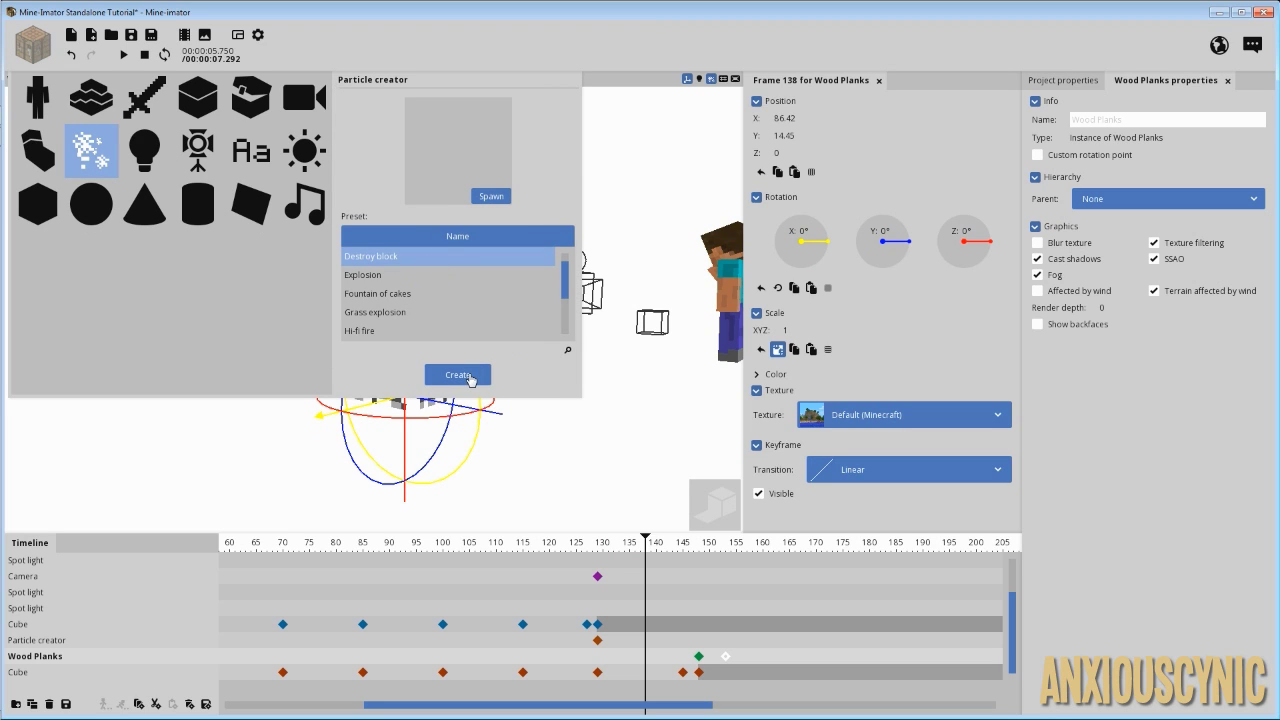
pyautogui.click(469, 377)
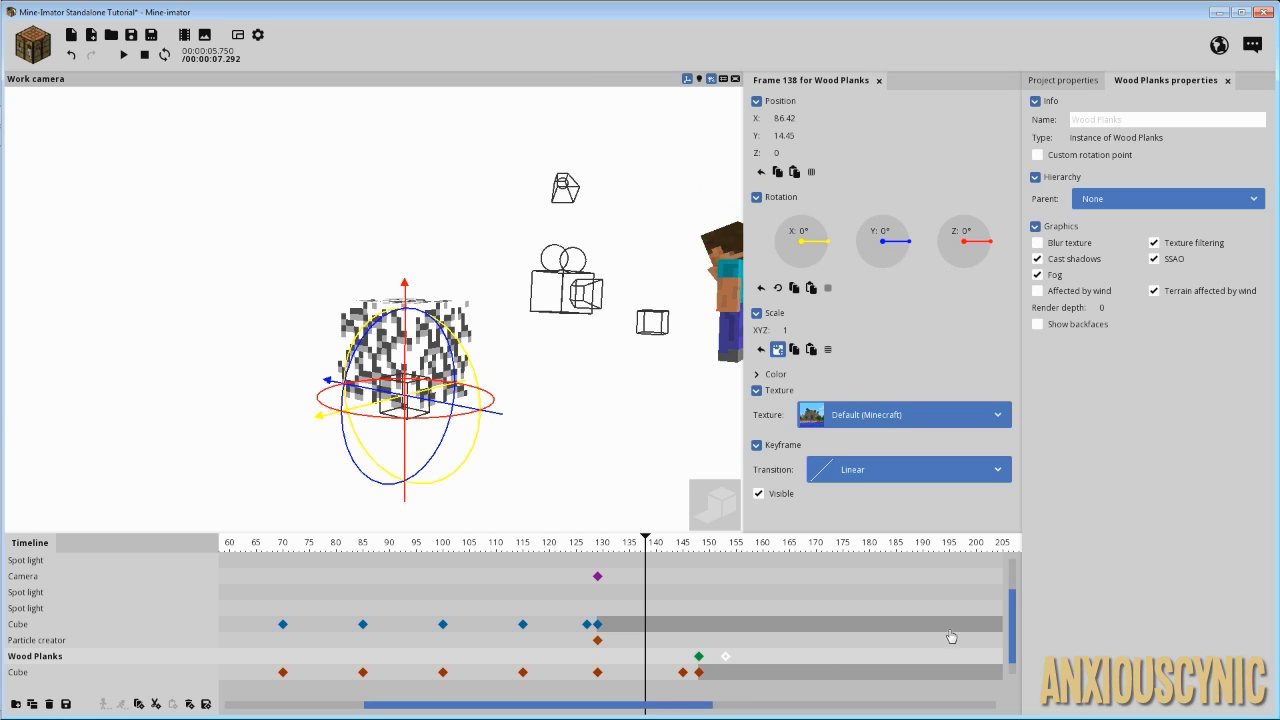
# - Add a keyframe at frame 148 for the new particle creator and set its Z position to 8
pyautogui.moveTo(1014, 612); pyautogui.dragTo(1014, 640)
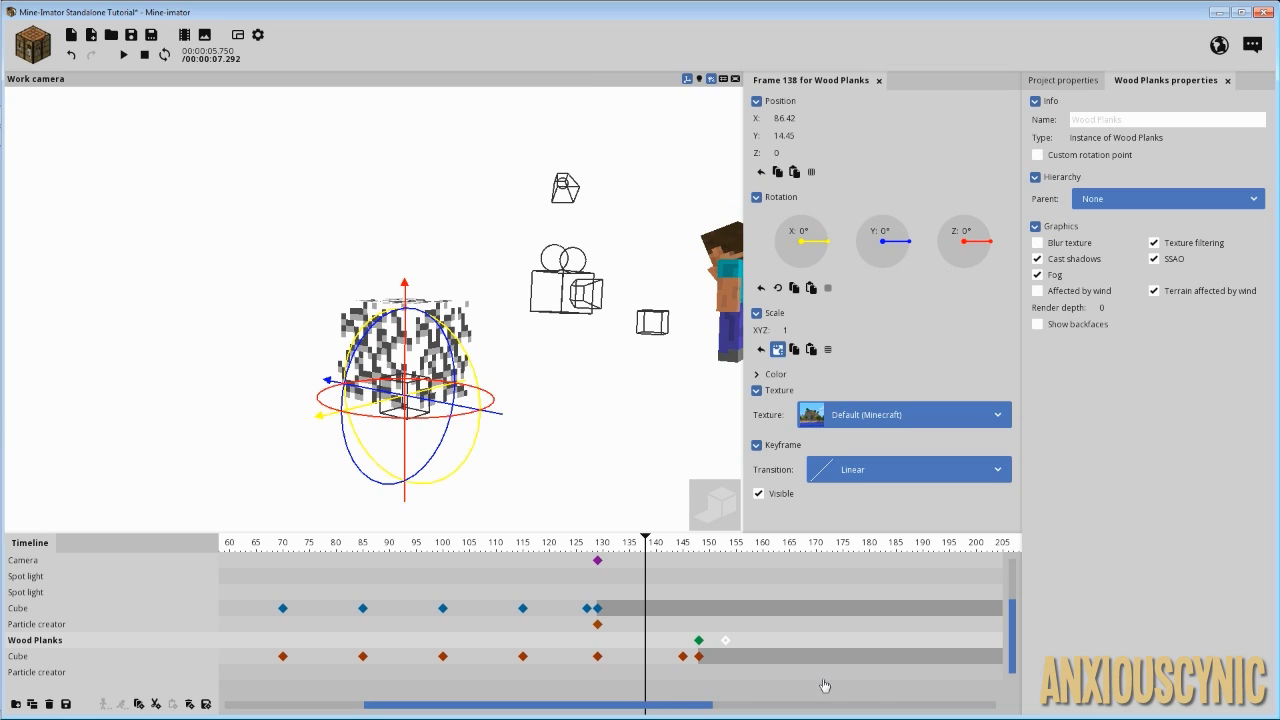
pyautogui.click(700, 673)
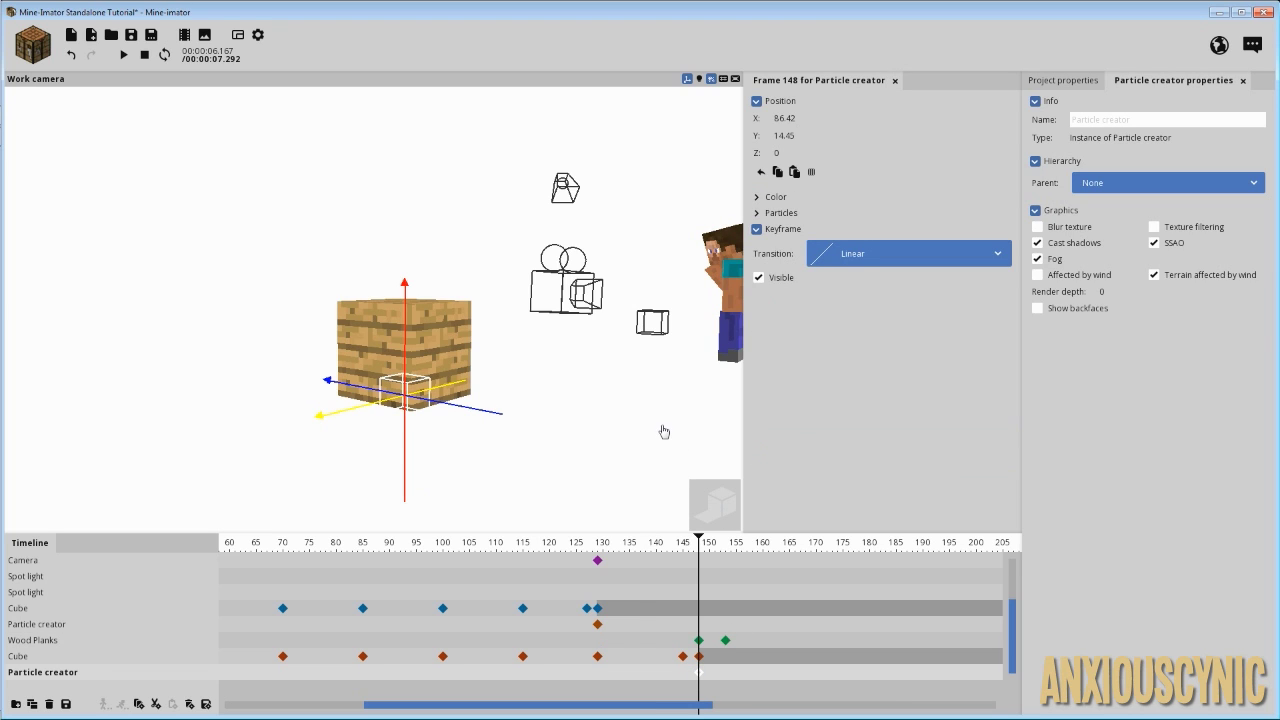
pyautogui.moveTo(688, 436); pyautogui.dragTo(712, 412)
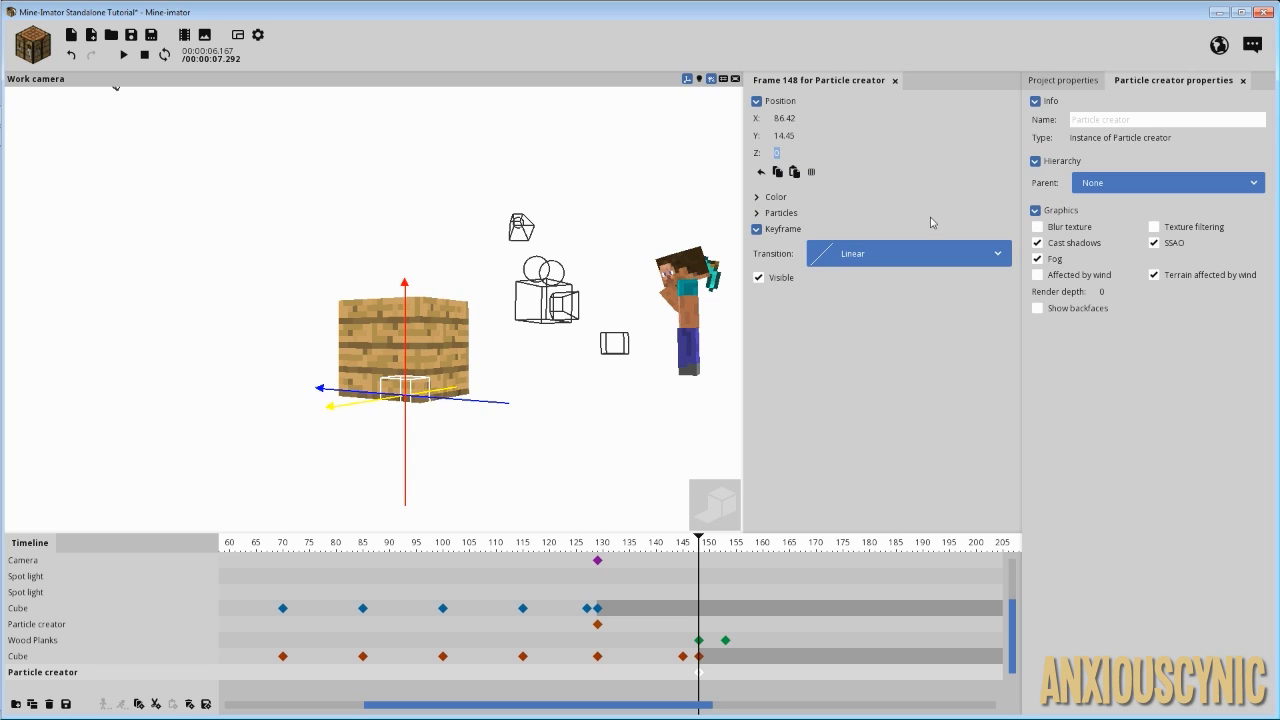
pyautogui.write('8')
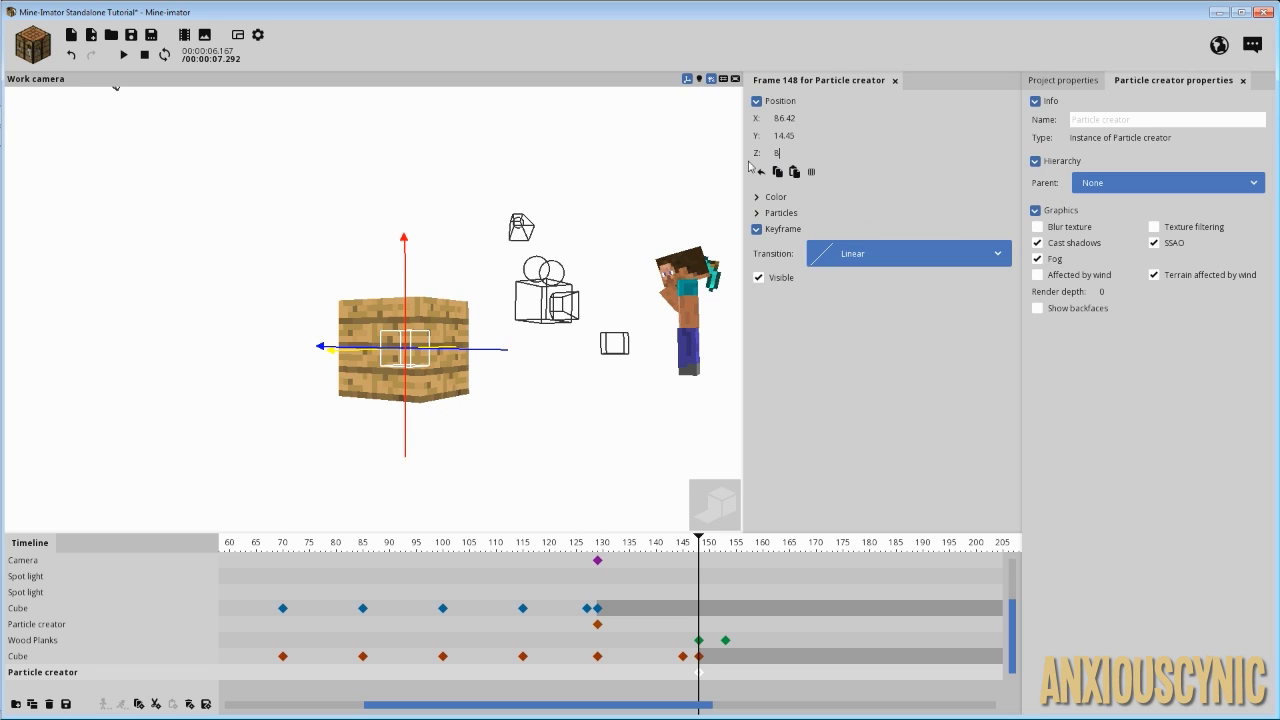
# - Open the particle editor for the new particle creator from the project library
pyautogui.moveTo(482, 257); pyautogui.dragTo(460, 290)
pyautogui.moveTo(455, 272)
pyautogui.mouseDown(button='middle')
pyautogui.moveTo(400, 268)
pyautogui.moveTo(480, 268)
pyautogui.mouseUp(button='middle')
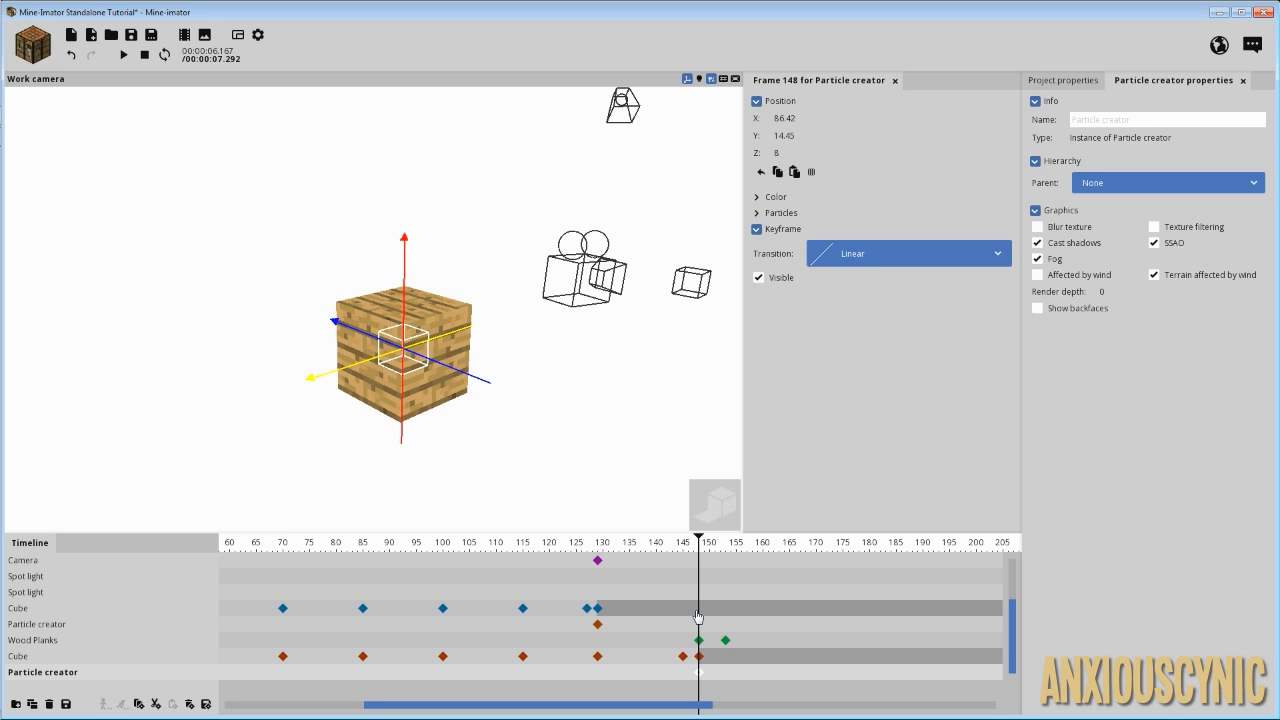
pyautogui.moveTo(594, 406); pyautogui.dragTo(574, 397, button='middle')
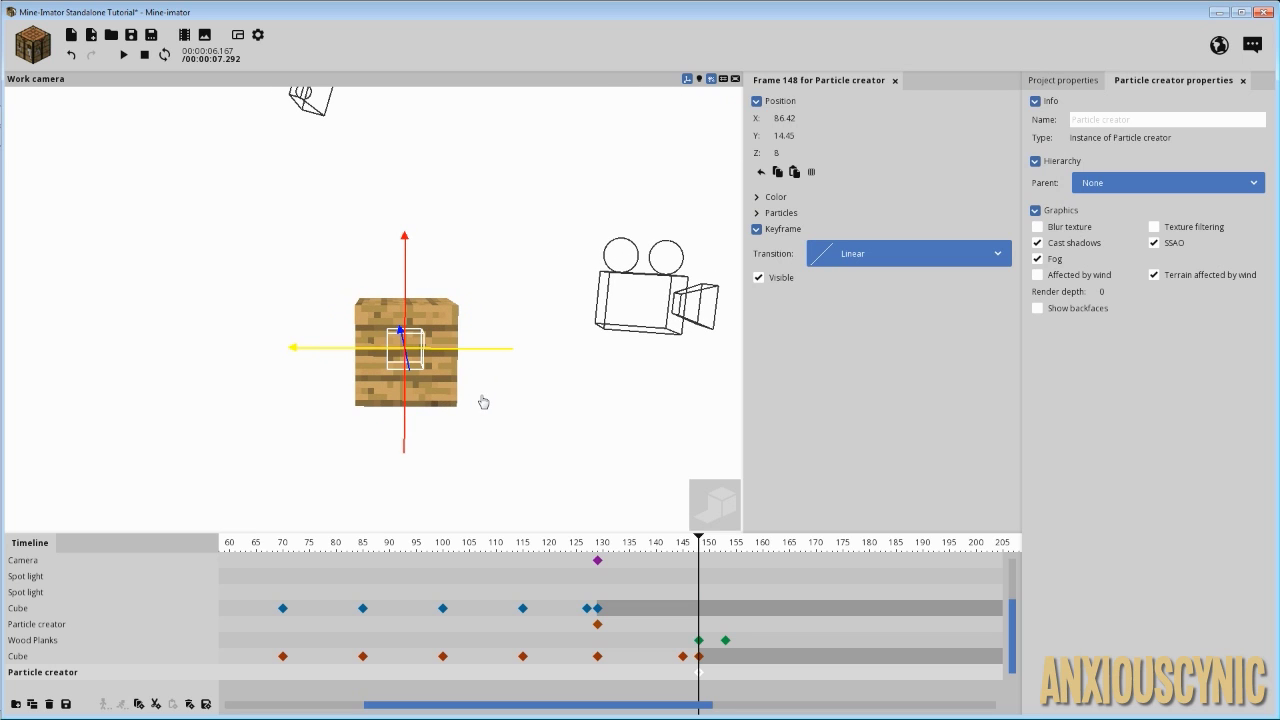
pyautogui.moveTo(483, 404); pyautogui.dragTo(615, 438)
pyautogui.click(1066, 79)
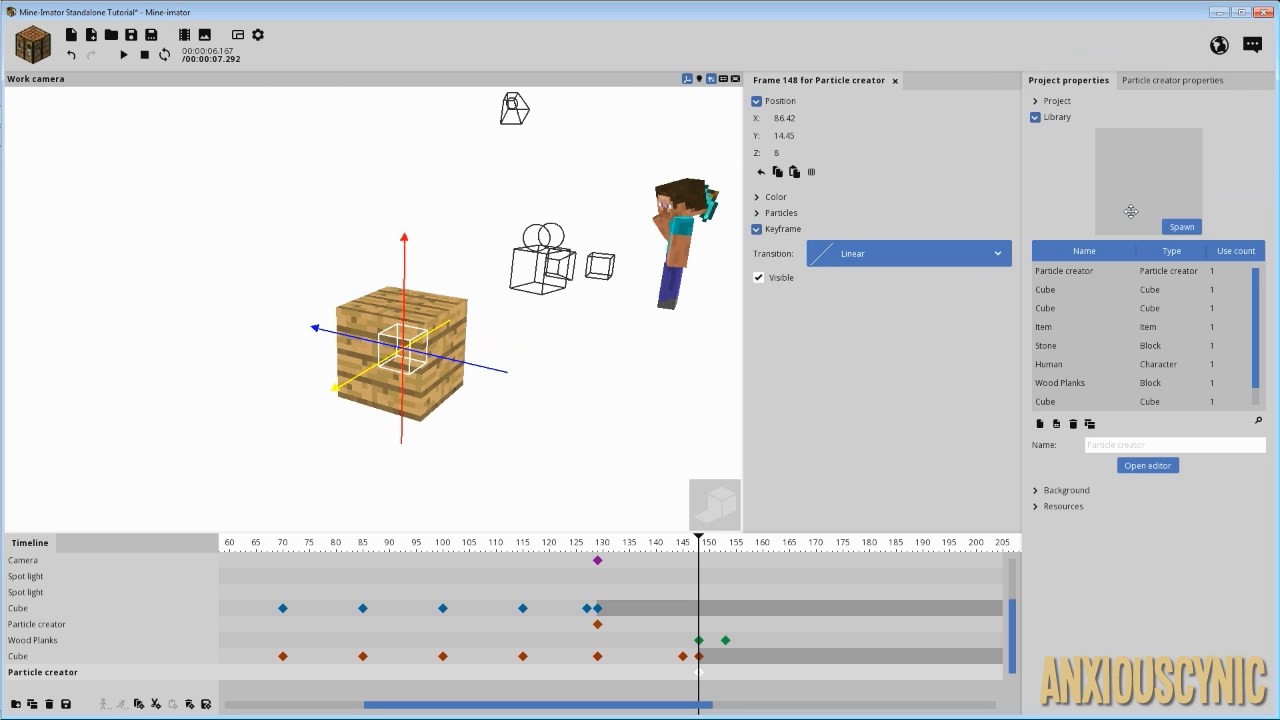
pyautogui.click(1100, 383)
pyautogui.scroll(-1, 1100, 383)
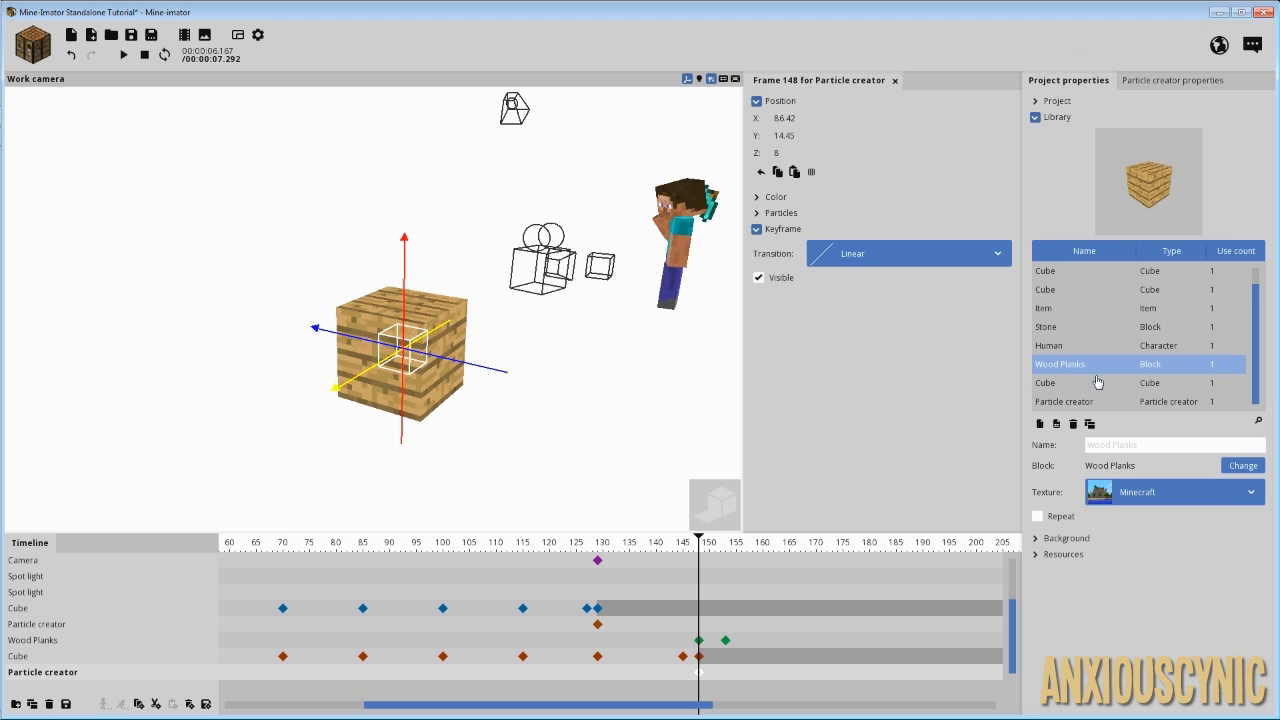
pyautogui.click(1137, 402)
pyautogui.click(1147, 466)
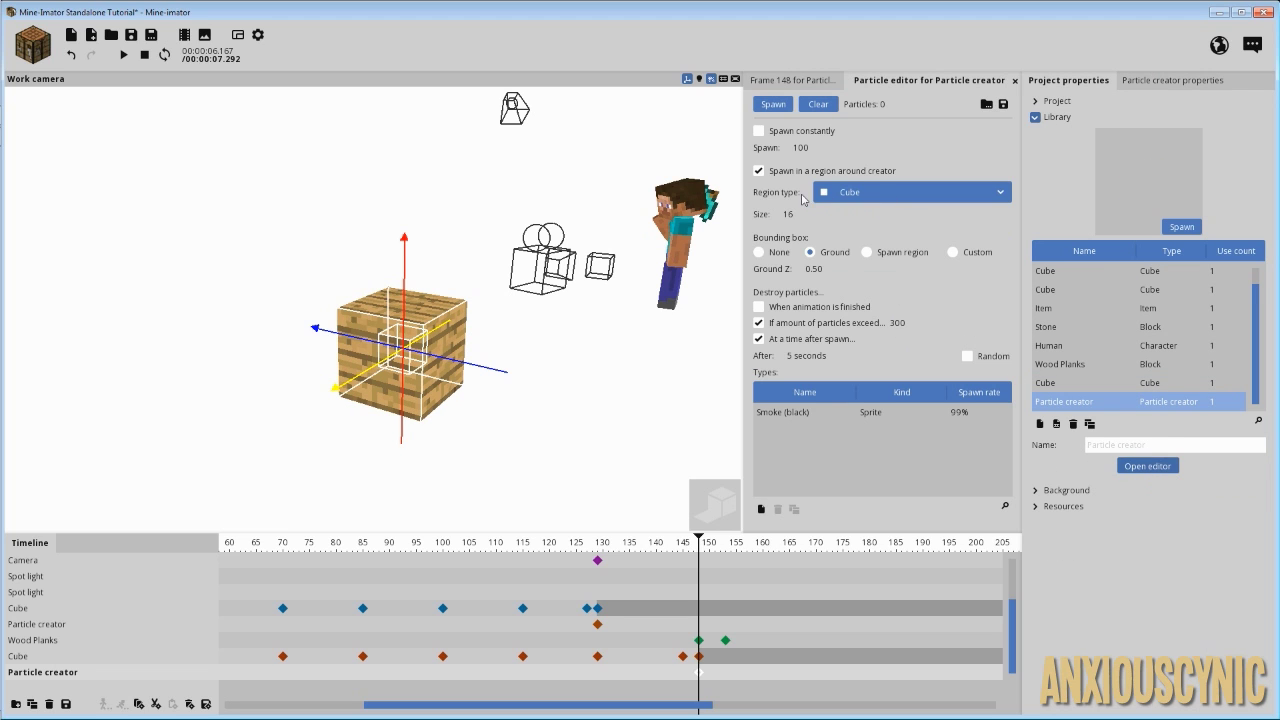
# - Select the Smoke (black) particle type and examine its sprite, animation and speed settings
pyautogui.moveTo(564, 386); pyautogui.dragTo(726, 326)
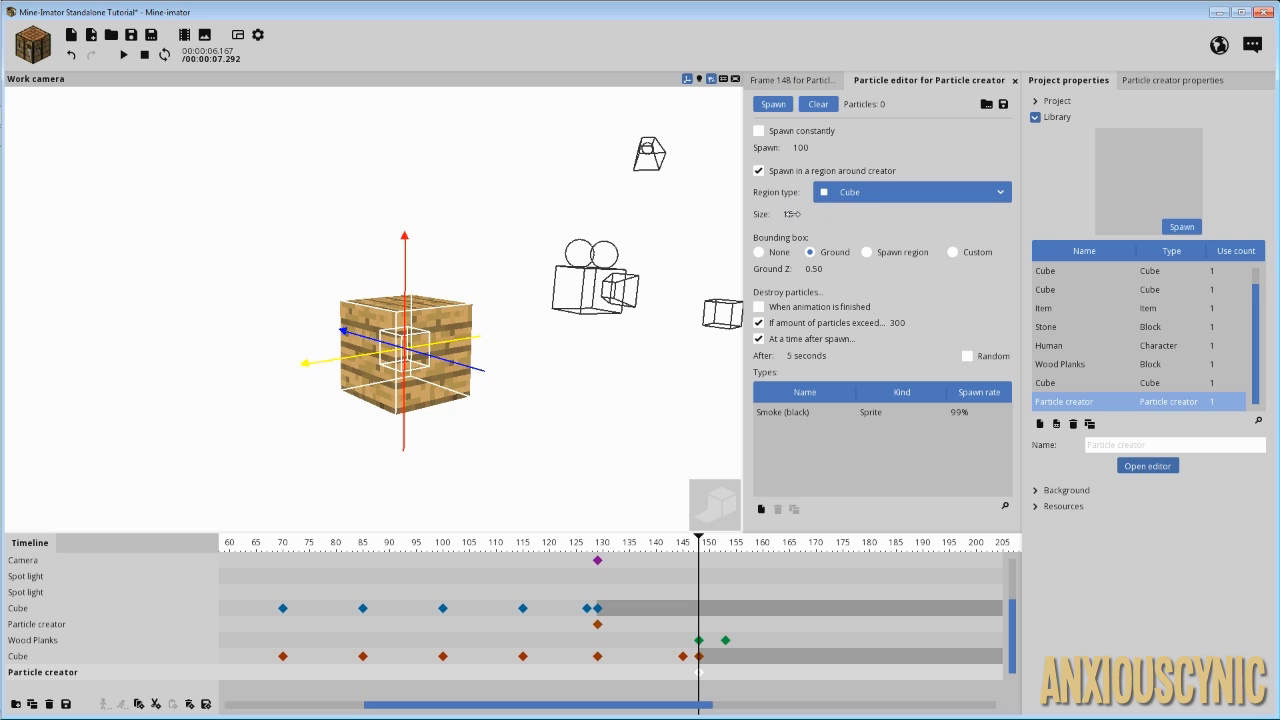
pyautogui.moveTo(461, 402)
pyautogui.mouseDown()
pyautogui.moveTo(420, 418)
pyautogui.moveTo(461, 402)
pyautogui.mouseUp()
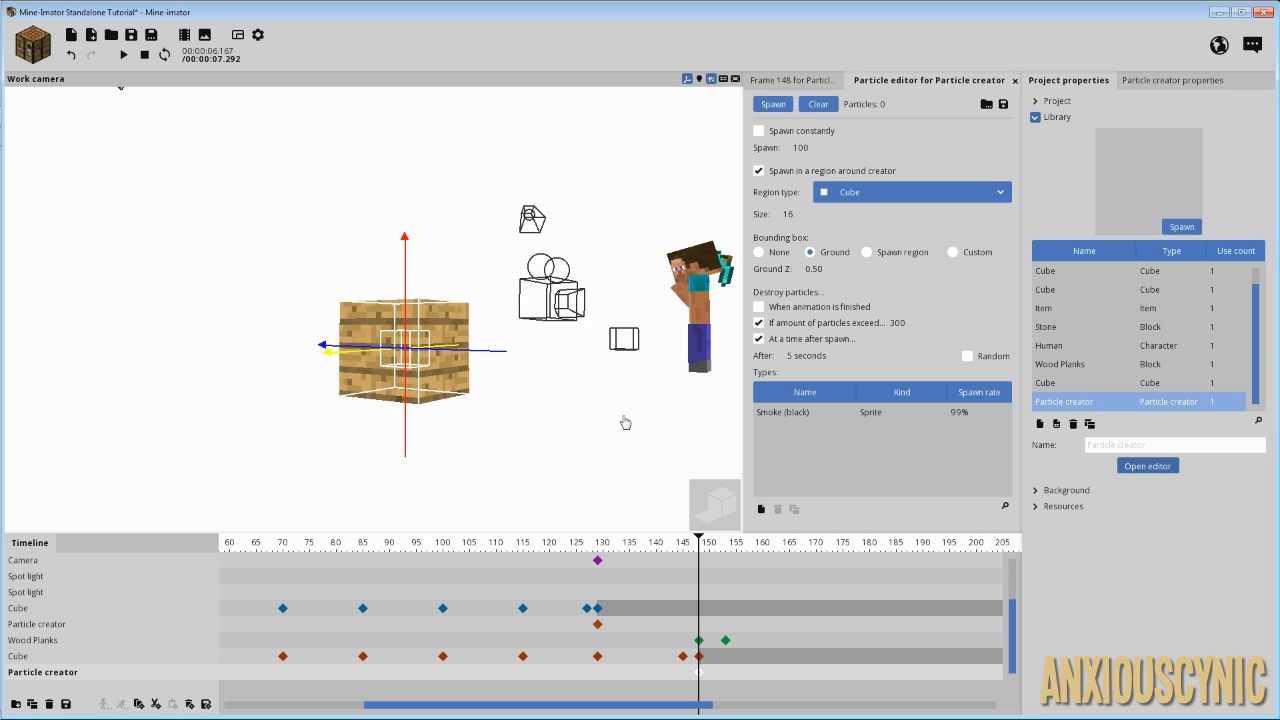
pyautogui.click(793, 413)
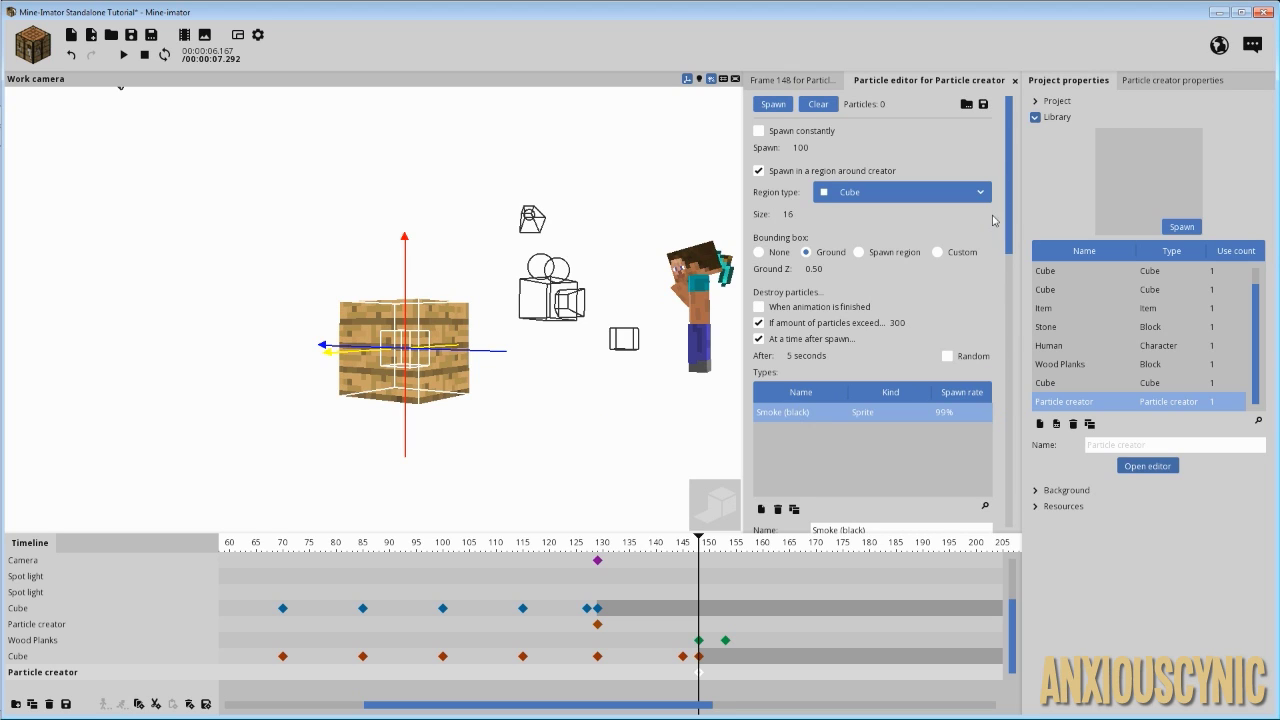
pyautogui.moveTo(1010, 190); pyautogui.dragTo(1012, 251)
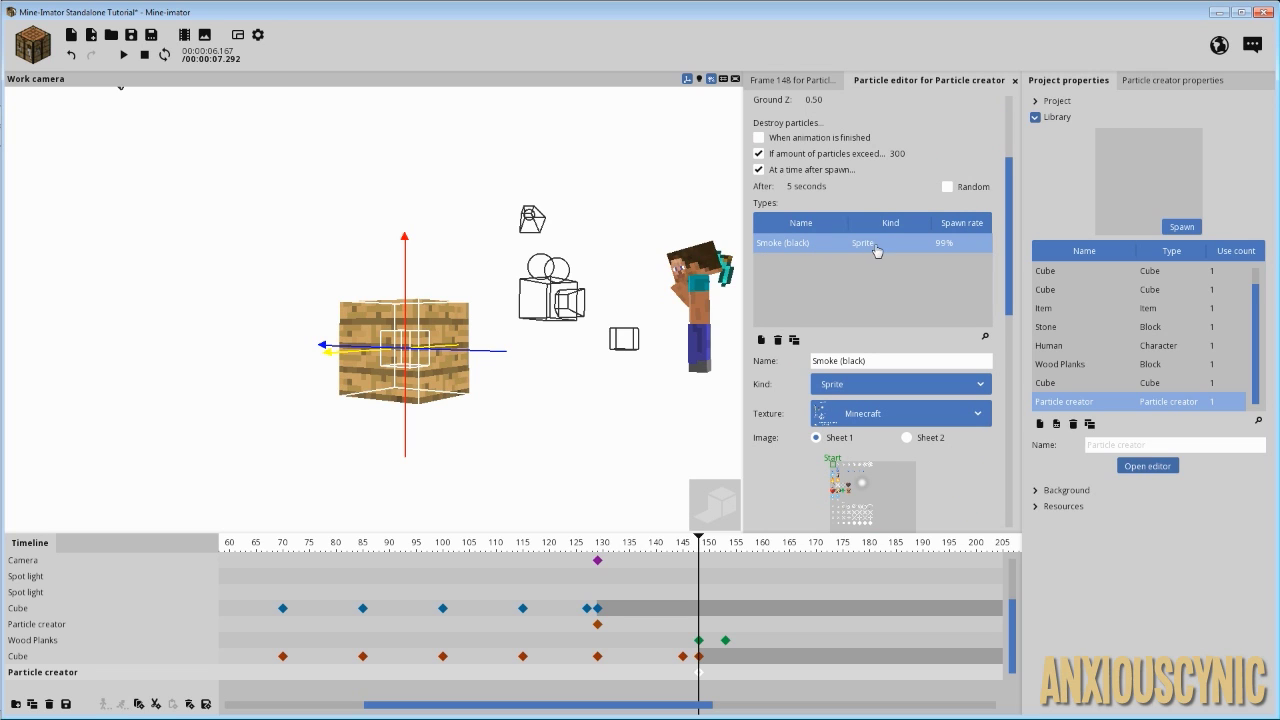
pyautogui.moveTo(1007, 236); pyautogui.dragTo(1009, 367)
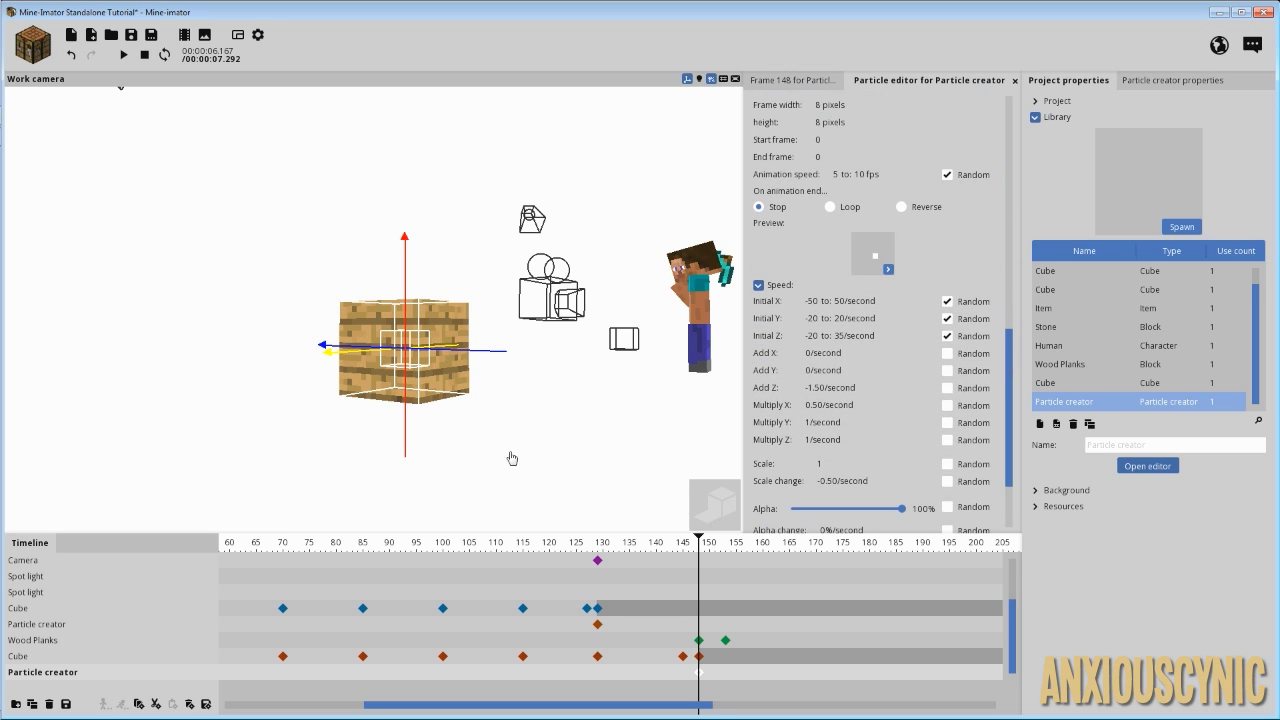
# - Play back the end of the animation to check the particle burst and the block's pickup, and clear the selection
pyautogui.click(606, 546)
pyautogui.moveTo(580, 565); pyautogui.dragTo(717, 568)
pyautogui.press('space')
pyautogui.click(607, 563)
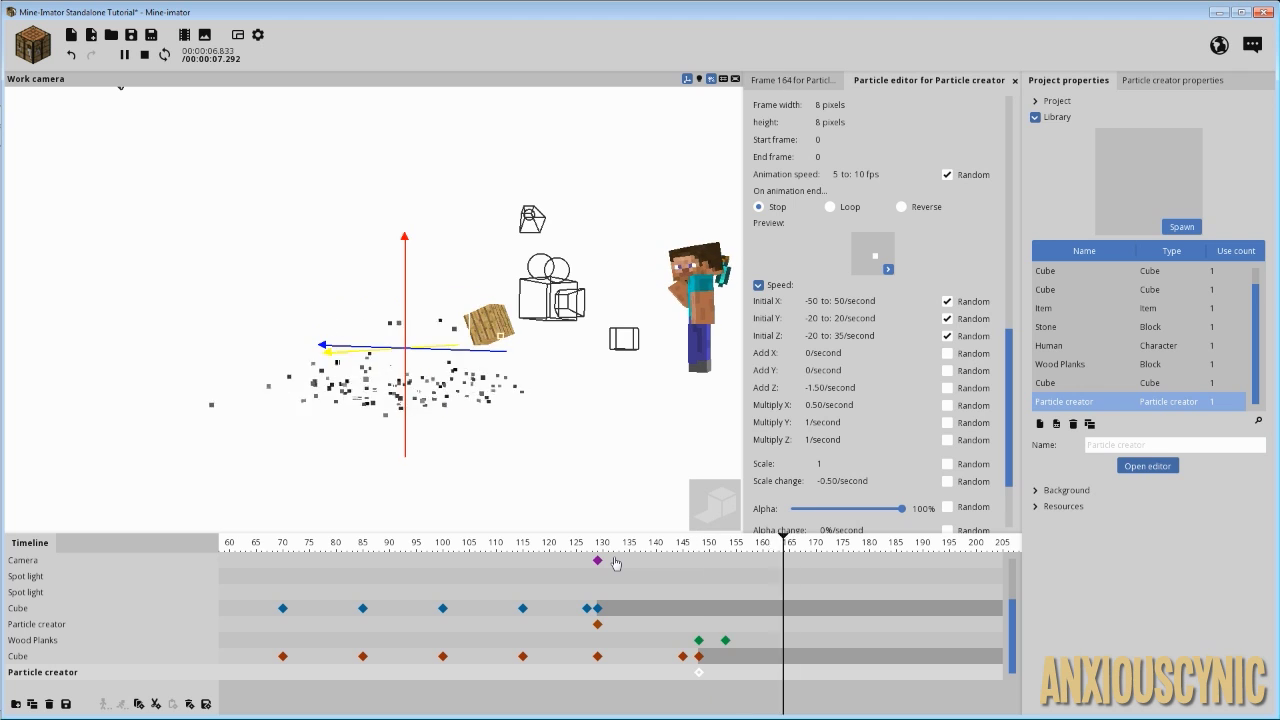
pyautogui.click(614, 562)
pyautogui.click(557, 479)
# - Turn off shadow casting for the crack overlay cube and set its render depth to 1
pyautogui.moveTo(595, 383)
pyautogui.mouseDown()
pyautogui.moveTo(580, 383)
pyautogui.moveTo(585, 400)
pyautogui.mouseUp()
pyautogui.scroll(-2, 580, 383)
pyautogui.scroll(2, 566, 394)
pyautogui.moveTo(585, 400)
pyautogui.mouseDown(button='right')
pyautogui.moveTo(608, 399)
pyautogui.moveTo(568, 397)
pyautogui.moveTo(579, 378)
pyautogui.moveTo(594, 392)
pyautogui.mouseUp(button='right')
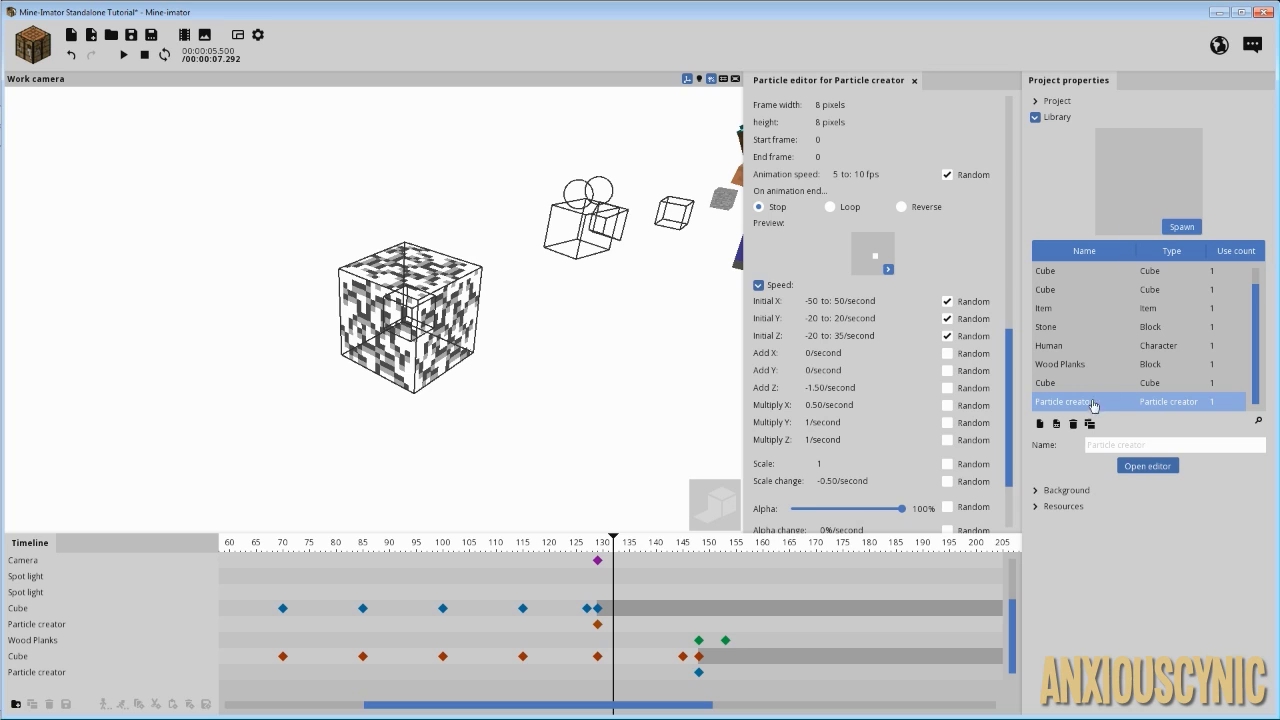
pyautogui.click(598, 657)
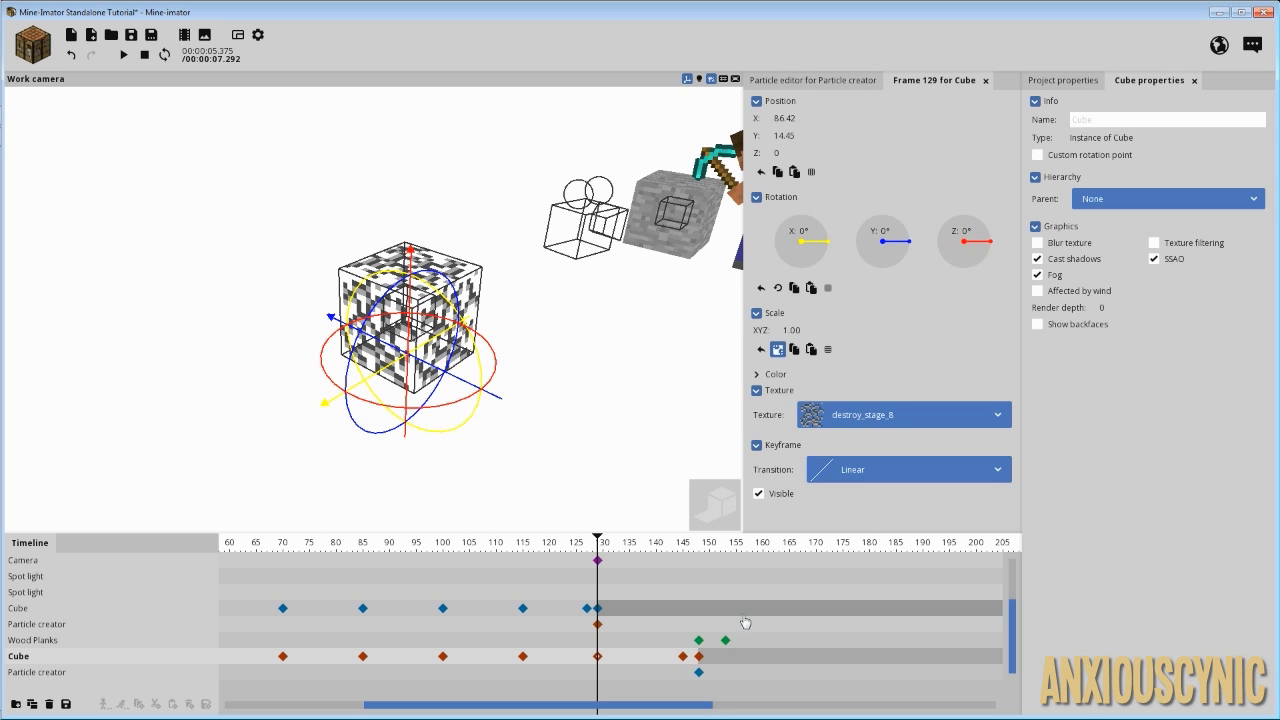
pyautogui.click(1081, 80)
pyautogui.click(1142, 81)
pyautogui.click(1076, 262)
pyautogui.moveTo(1102, 308); pyautogui.dragTo(1109, 308)
pyautogui.moveTo(560, 354); pyautogui.dragTo(464, 336)
pyautogui.scroll(3, 551, 357)
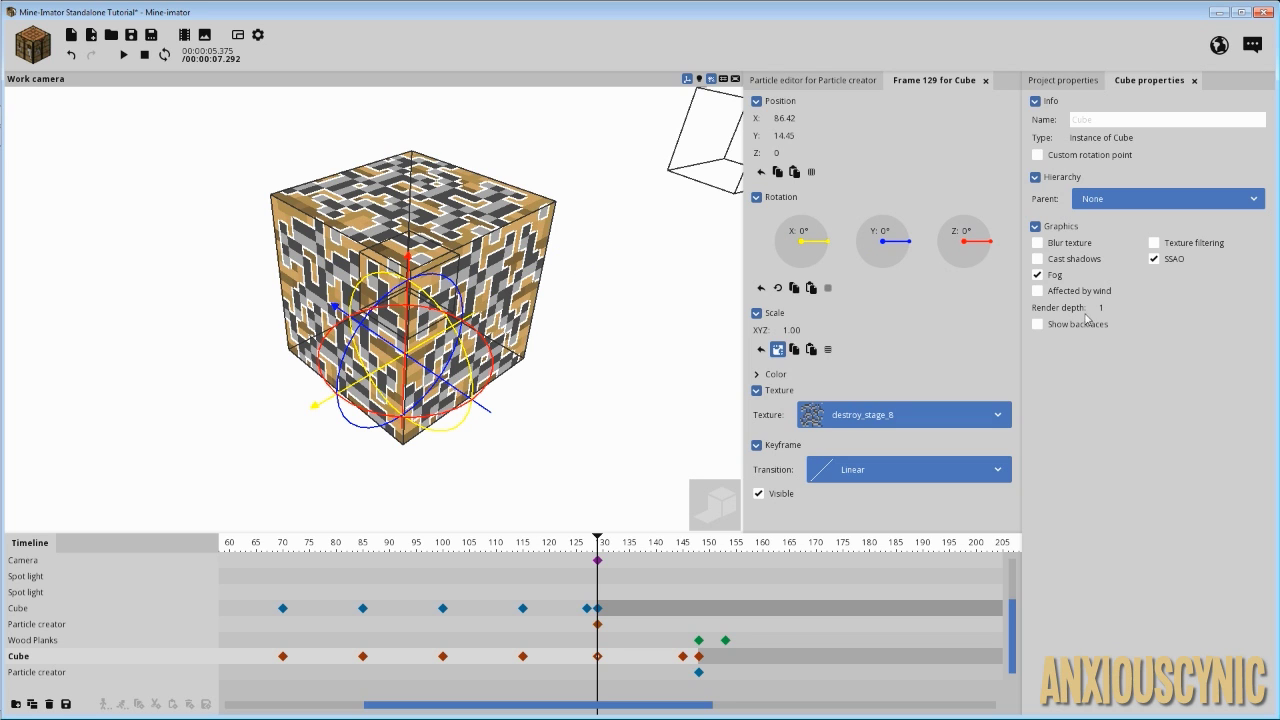
# - Examine the crack overlay on the wood planks block at frame 124, with the selection cleared, checking the top edge up close
pyautogui.moveTo(628, 367); pyautogui.dragTo(620, 329)
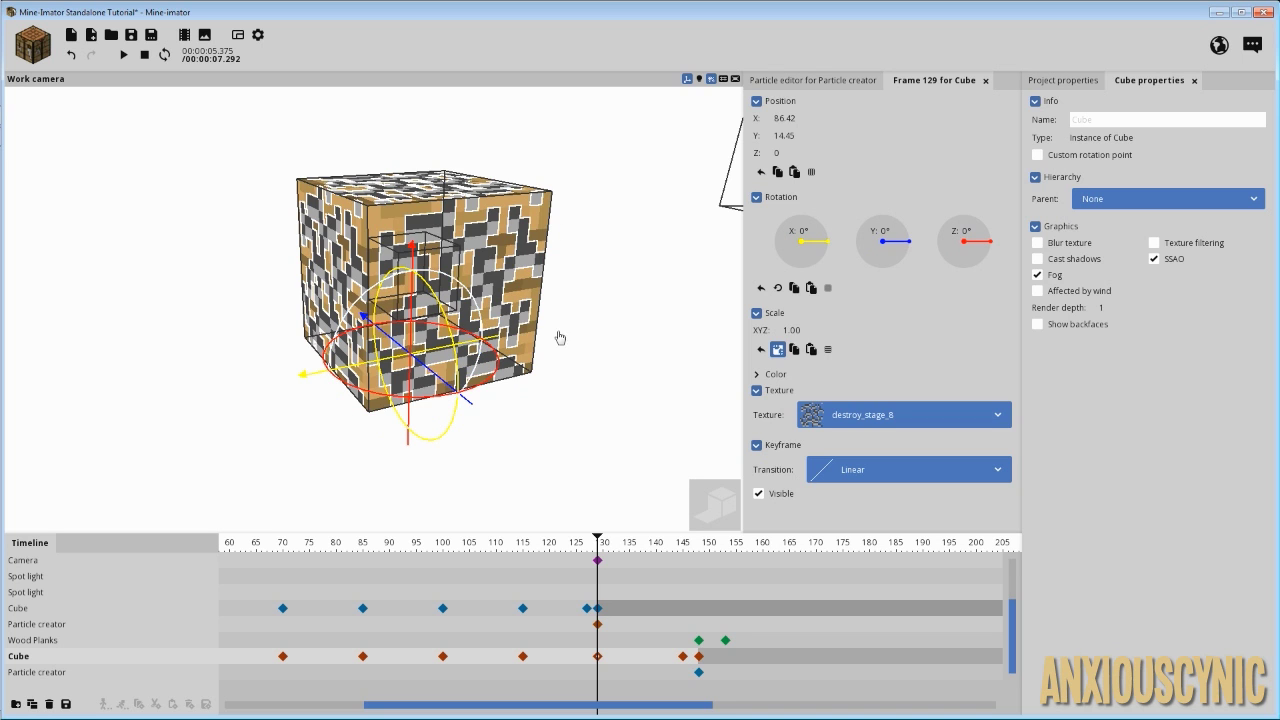
pyautogui.moveTo(591, 286); pyautogui.dragTo(570, 282, button='middle')
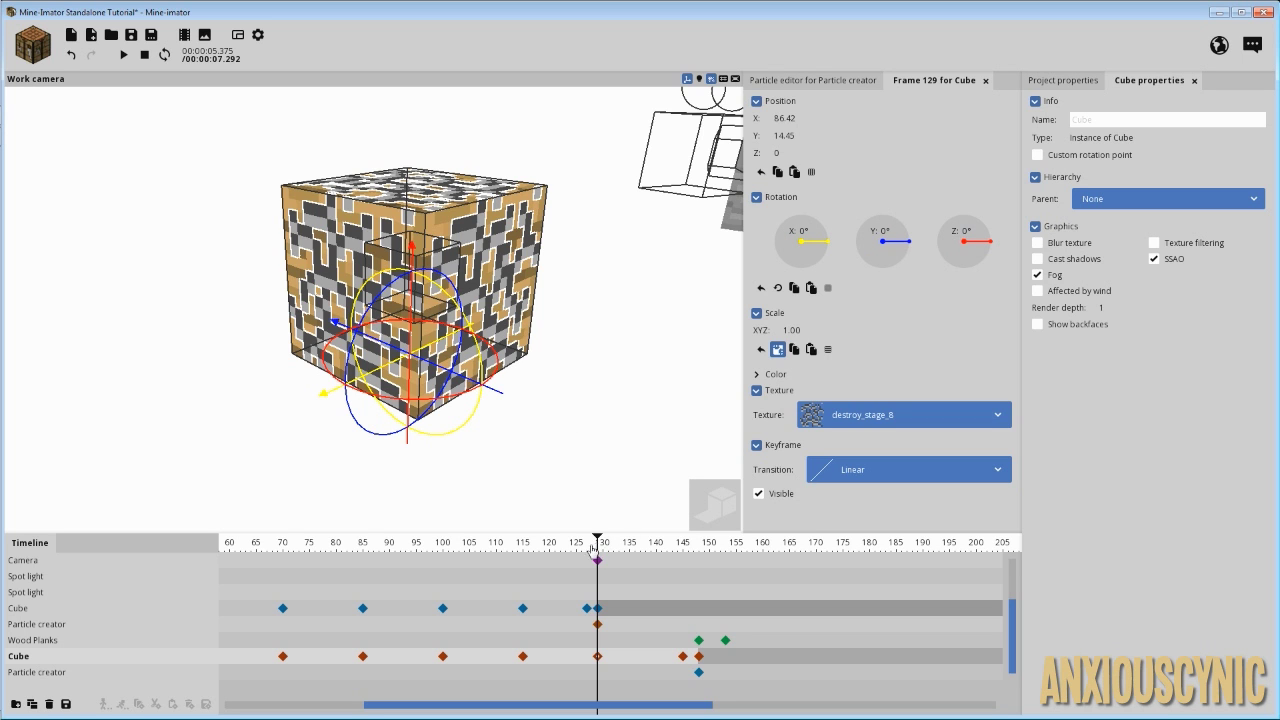
pyautogui.moveTo(588, 552); pyautogui.dragTo(570, 558)
pyautogui.scroll(5, 594, 372)
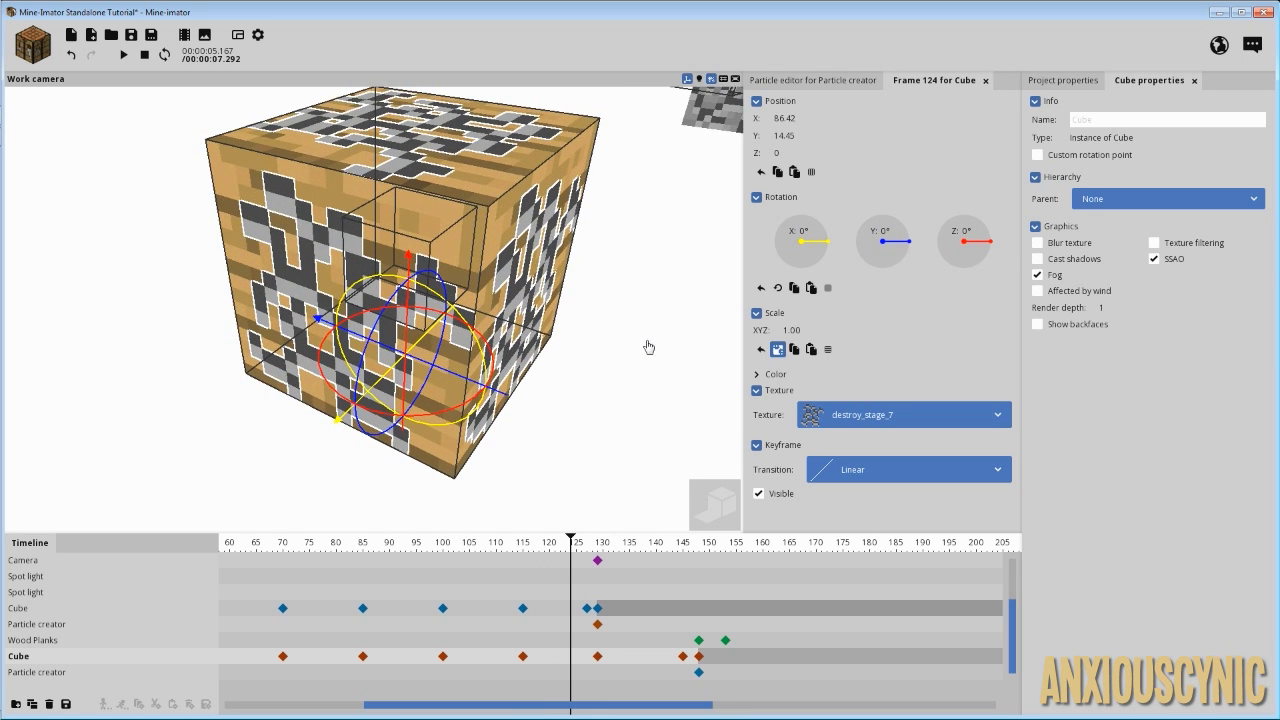
pyautogui.moveTo(638, 356); pyautogui.dragTo(574, 284)
pyautogui.moveTo(590, 294); pyautogui.dragTo(590, 294, button='middle')
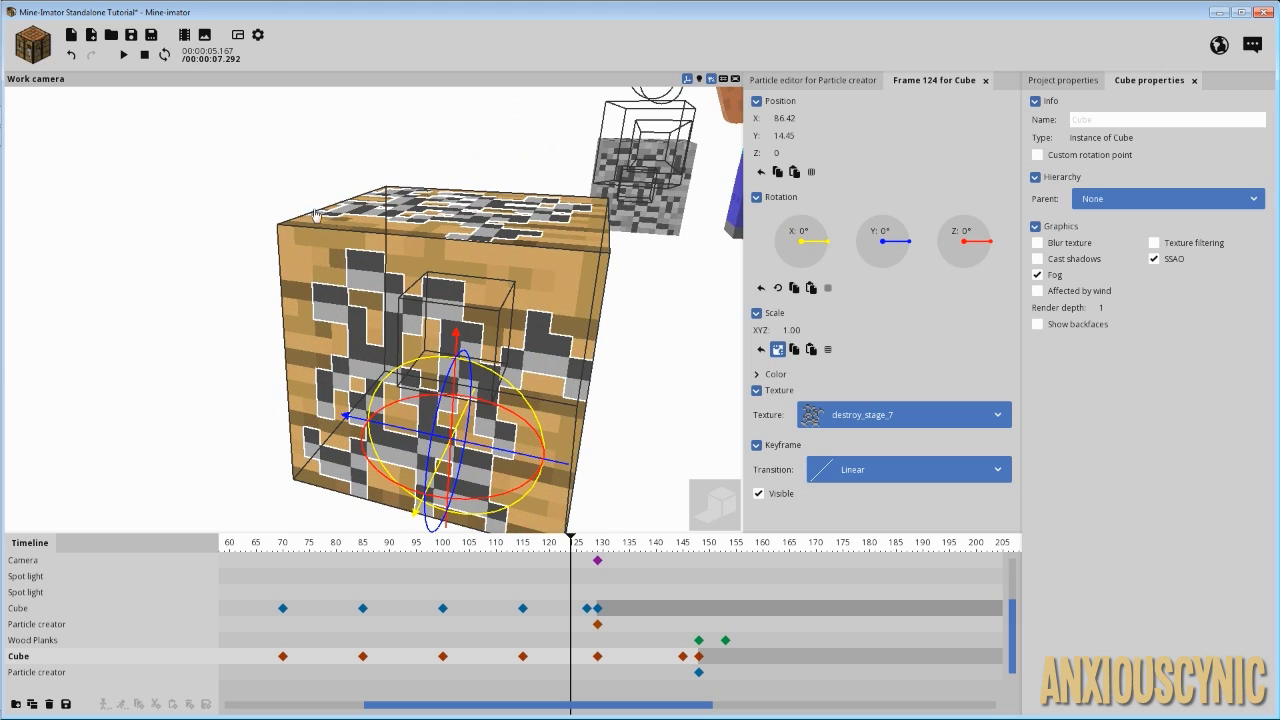
pyautogui.click(274, 191)
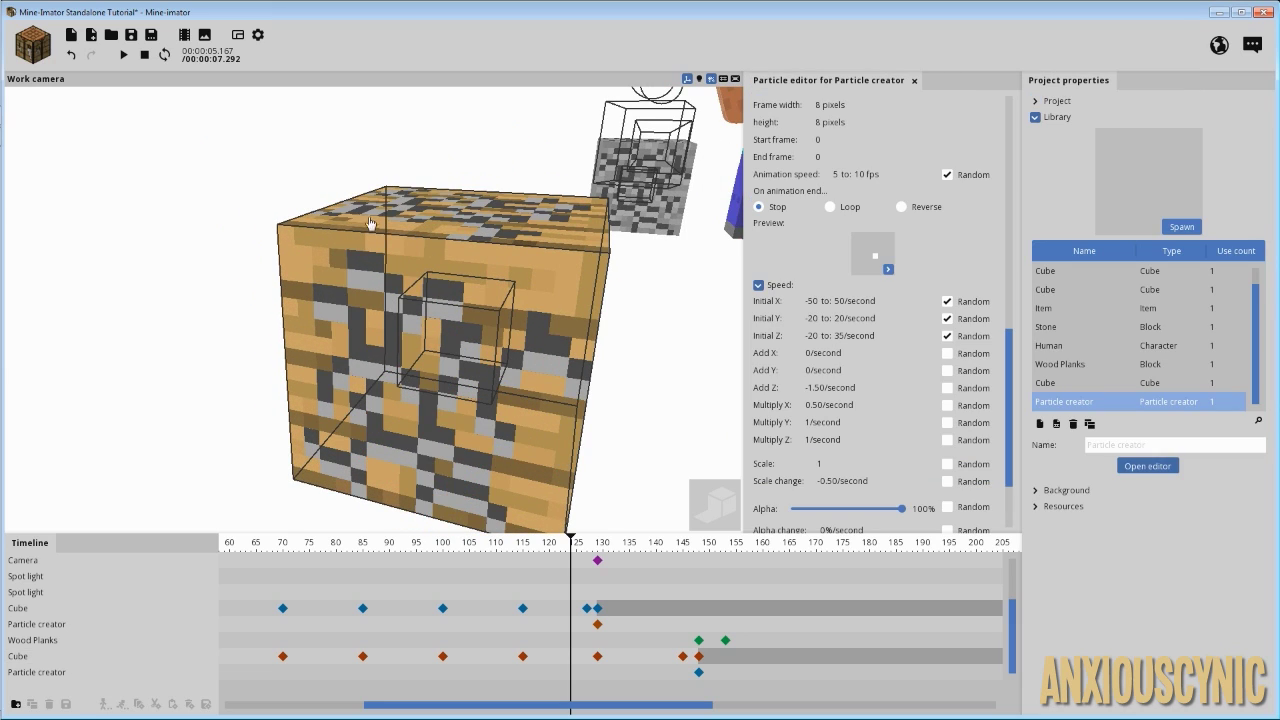
pyautogui.moveTo(400, 230); pyautogui.dragTo(410, 266)
pyautogui.scroll(3, 386, 230)
pyautogui.scroll(3, 318, 166)
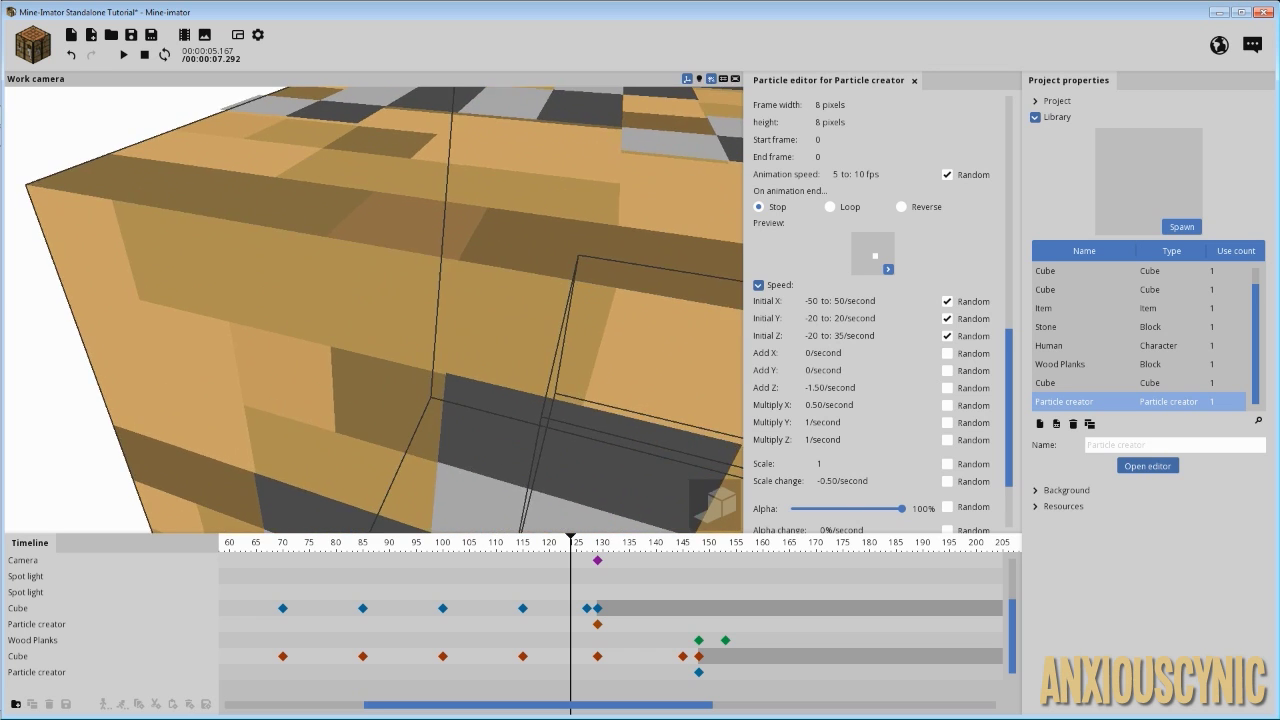
pyautogui.moveTo(318, 166); pyautogui.dragTo(366, 244)
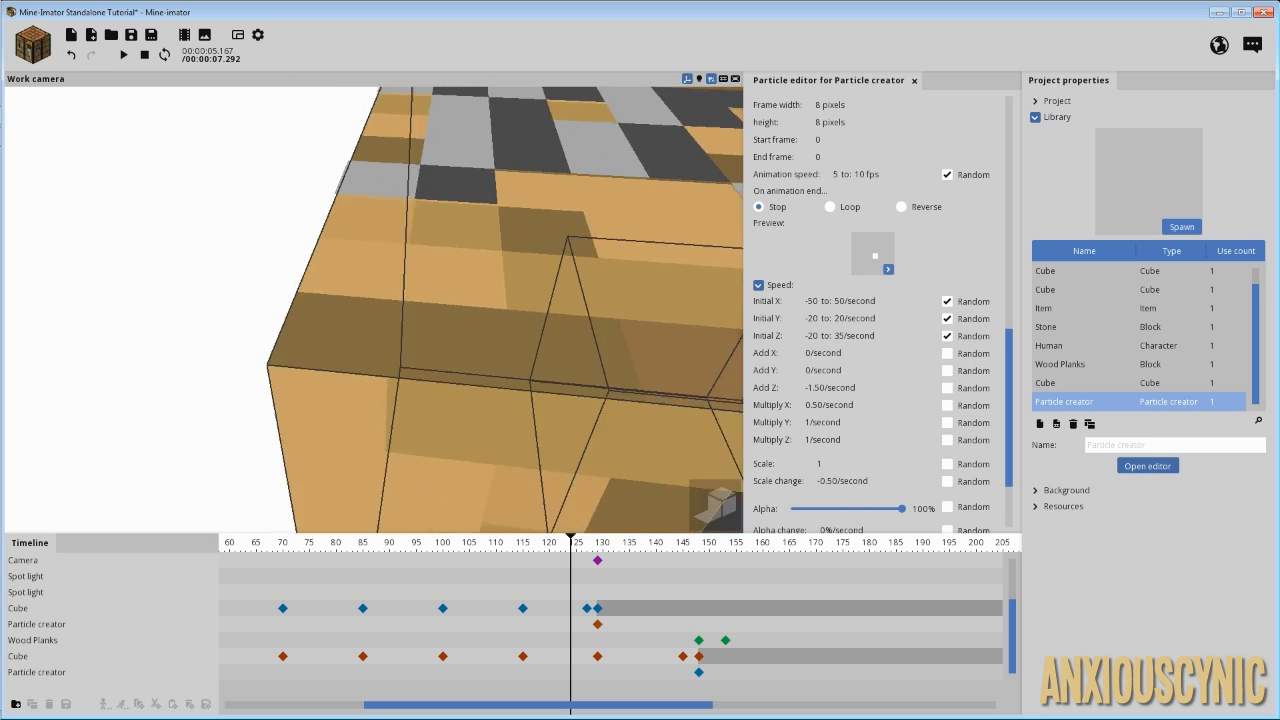
pyautogui.moveTo(662, 276); pyautogui.dragTo(610, 311)
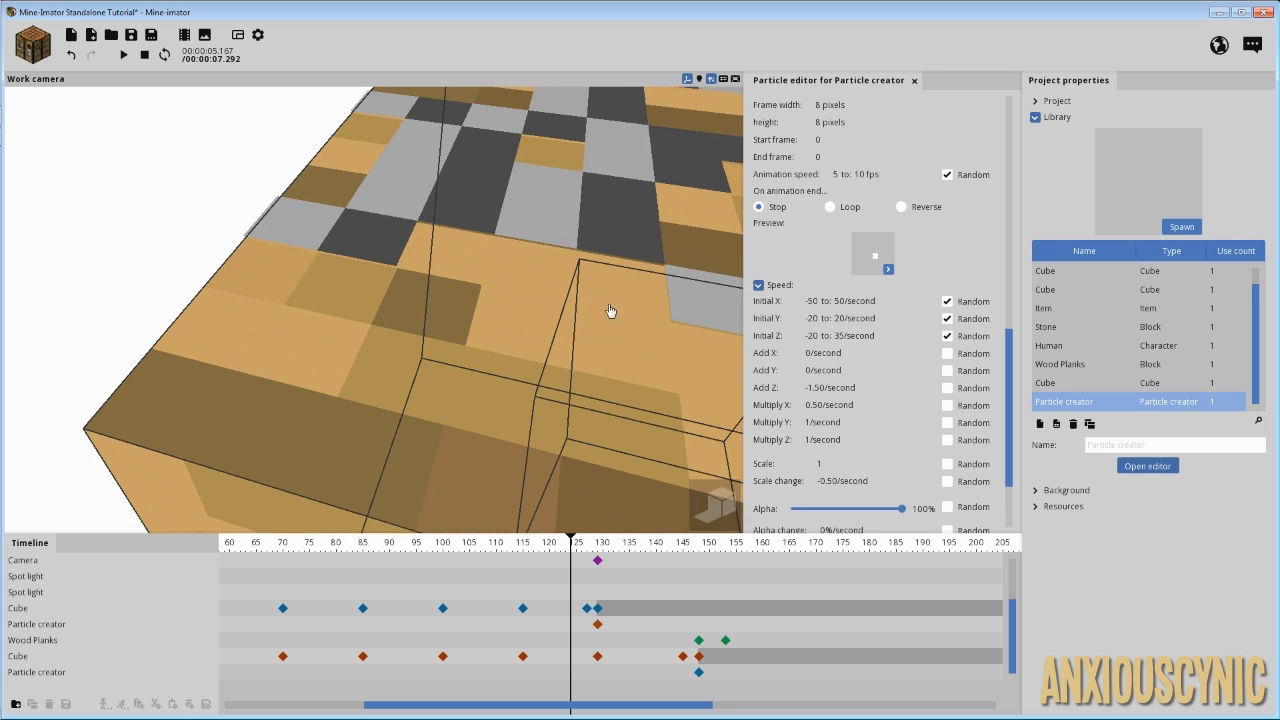
# - Set the crack overlay cube's XYZ scale to 1.002 at its frame 145 keyframe
pyautogui.click(685, 658)
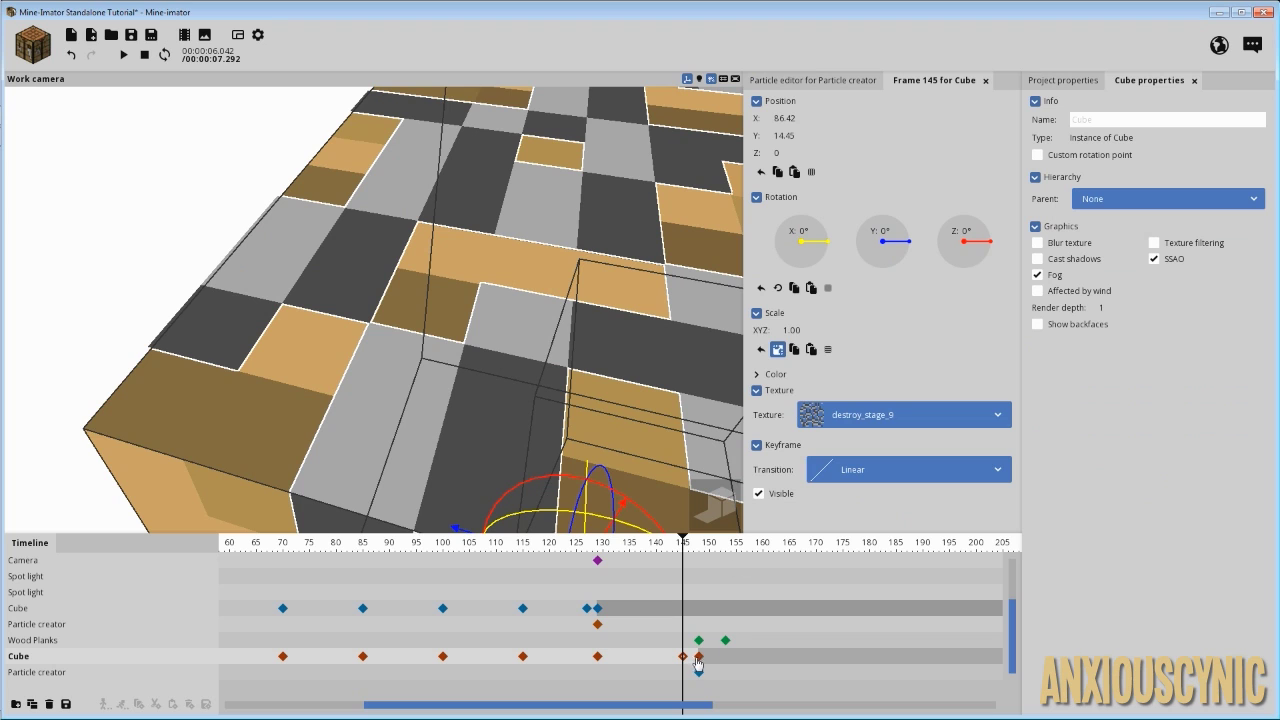
pyautogui.click(797, 328)
pyautogui.moveTo(331, 267); pyautogui.dragTo(450, 200)
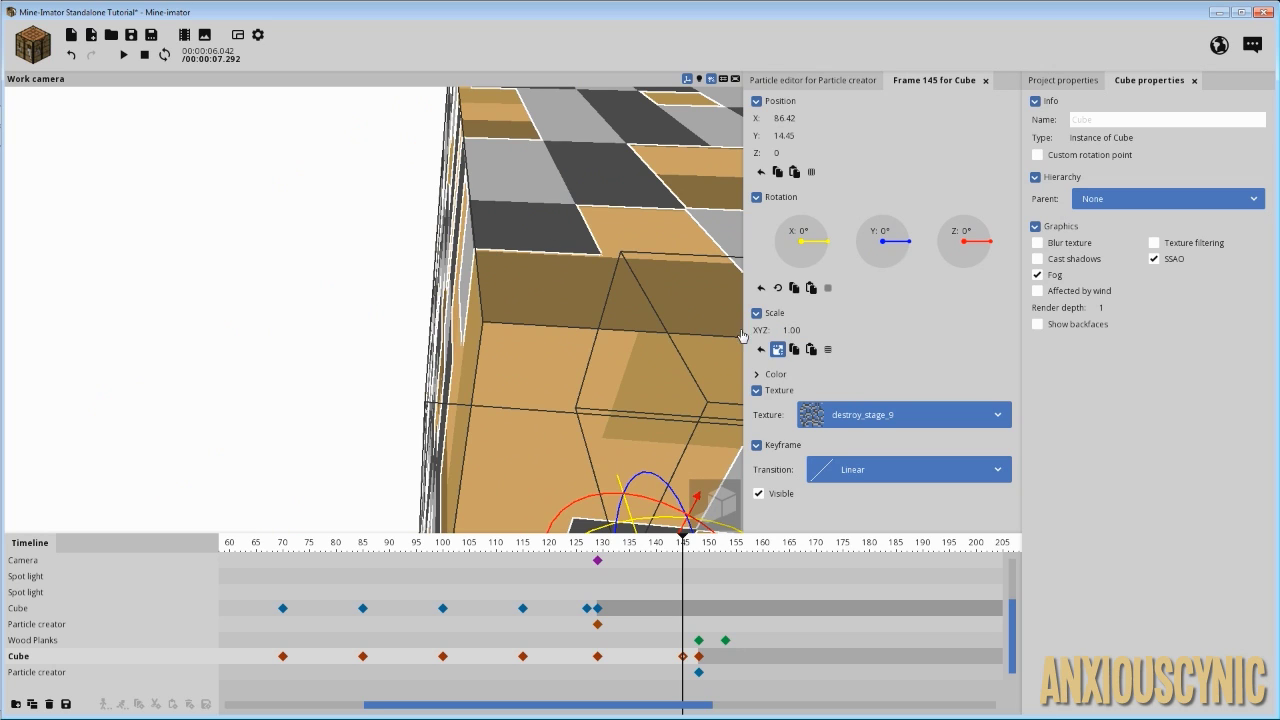
pyautogui.click(804, 330)
pyautogui.click(815, 331)
pyautogui.press('BackSpace')
pyautogui.write('1')
pyautogui.moveTo(632, 175); pyautogui.dragTo(548, 180)
pyautogui.moveTo(376, 199); pyautogui.dragTo(688, 387)
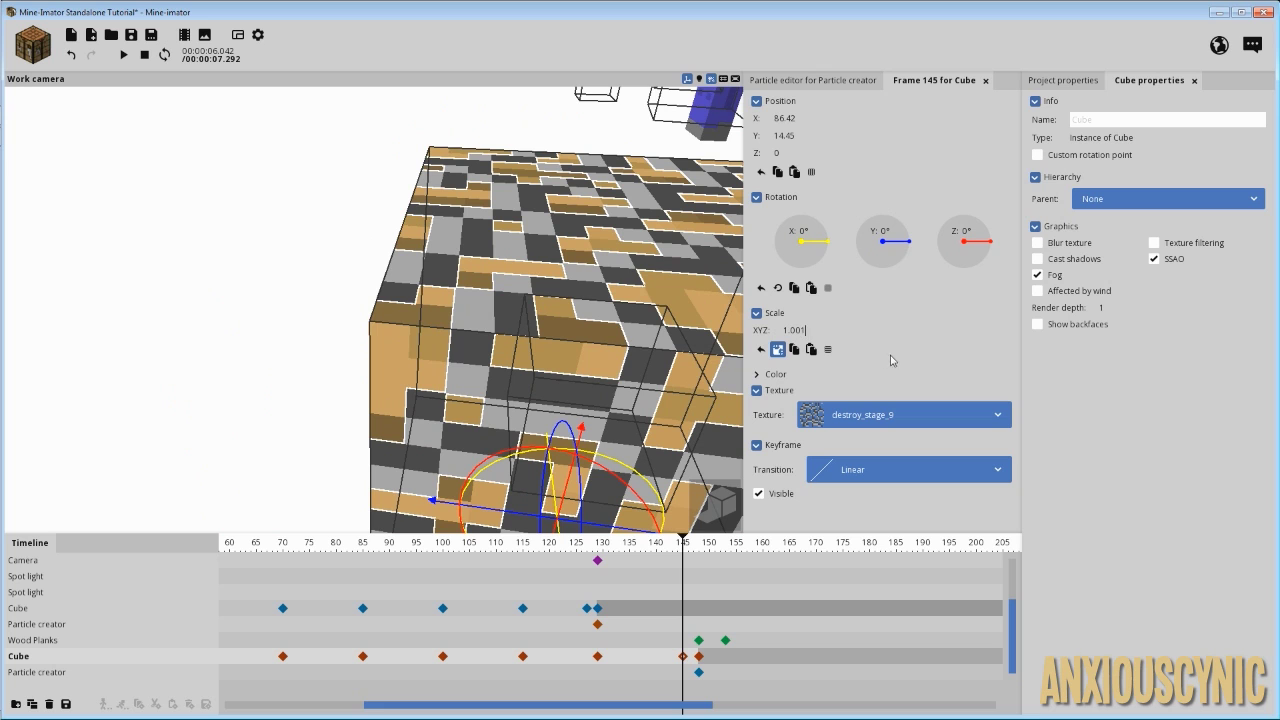
pyautogui.press('BackSpace')
pyautogui.write('2')
pyautogui.scroll(-10, 515, 283)
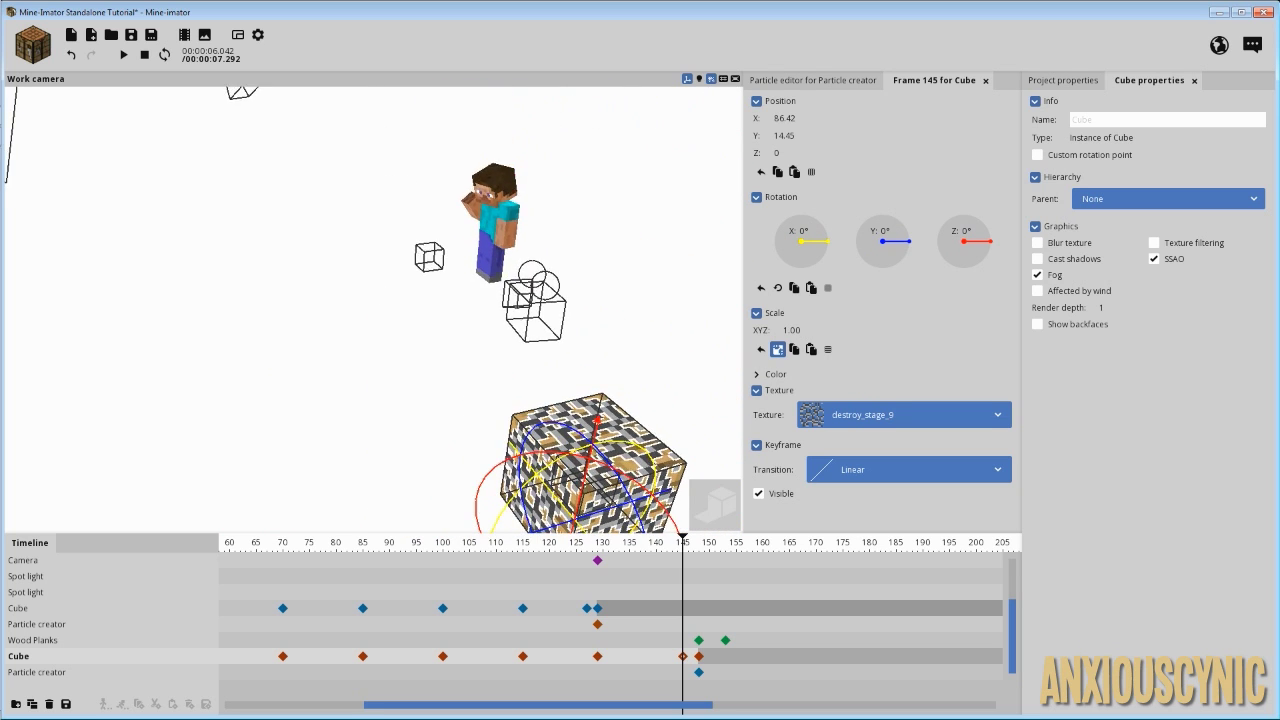
# - Clear the selection and inspect the cracked wood planks block from a distance and from several angles
pyautogui.moveTo(382, 282); pyautogui.dragTo(457, 297)
pyautogui.click(479, 296)
pyautogui.scroll(-5, 447, 300)
pyautogui.scroll(-2, 447, 300)
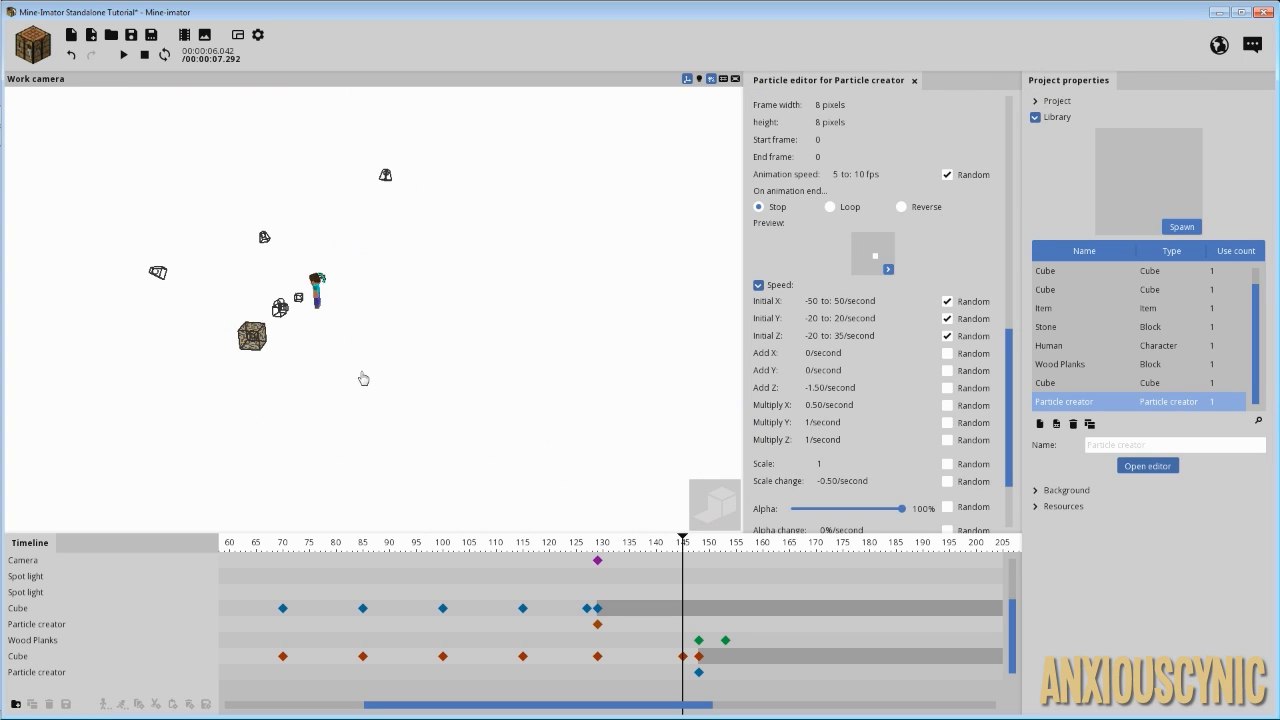
pyautogui.scroll(-3, 365, 378)
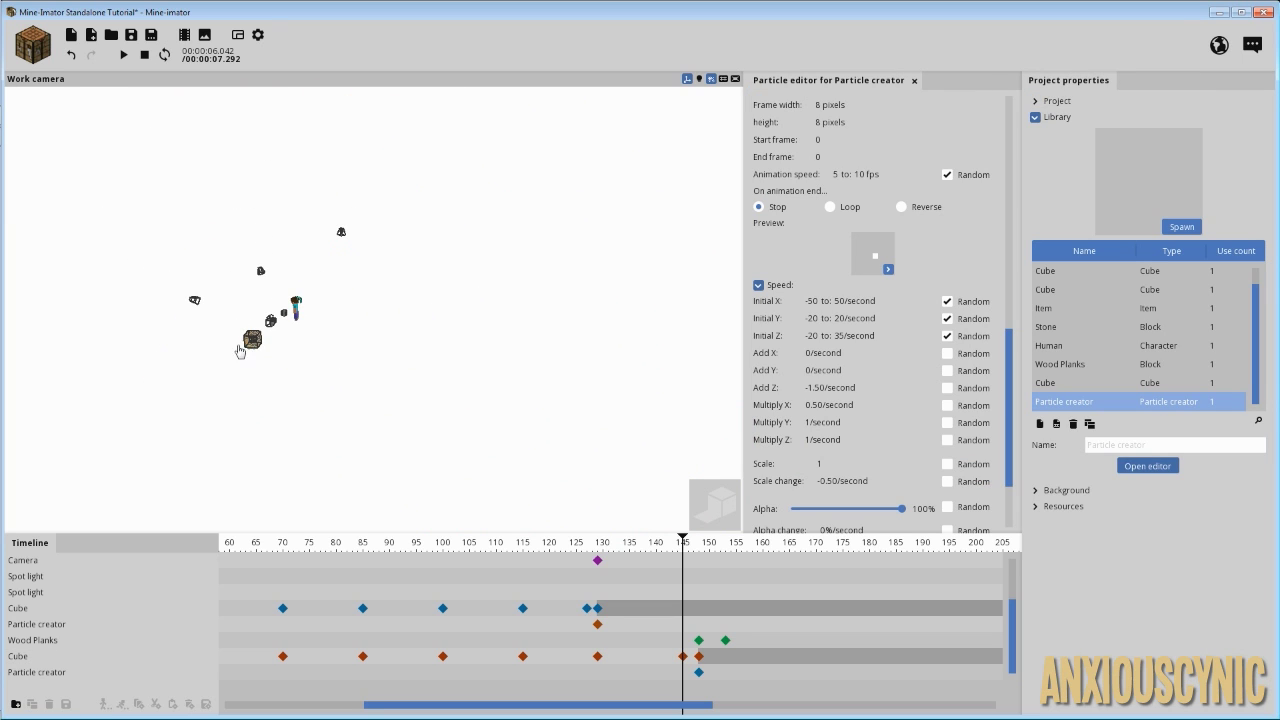
pyautogui.moveTo(277, 358); pyautogui.dragTo(343, 367, button='right')
pyautogui.scroll(2, 345, 367)
pyautogui.scroll(5, 437, 400)
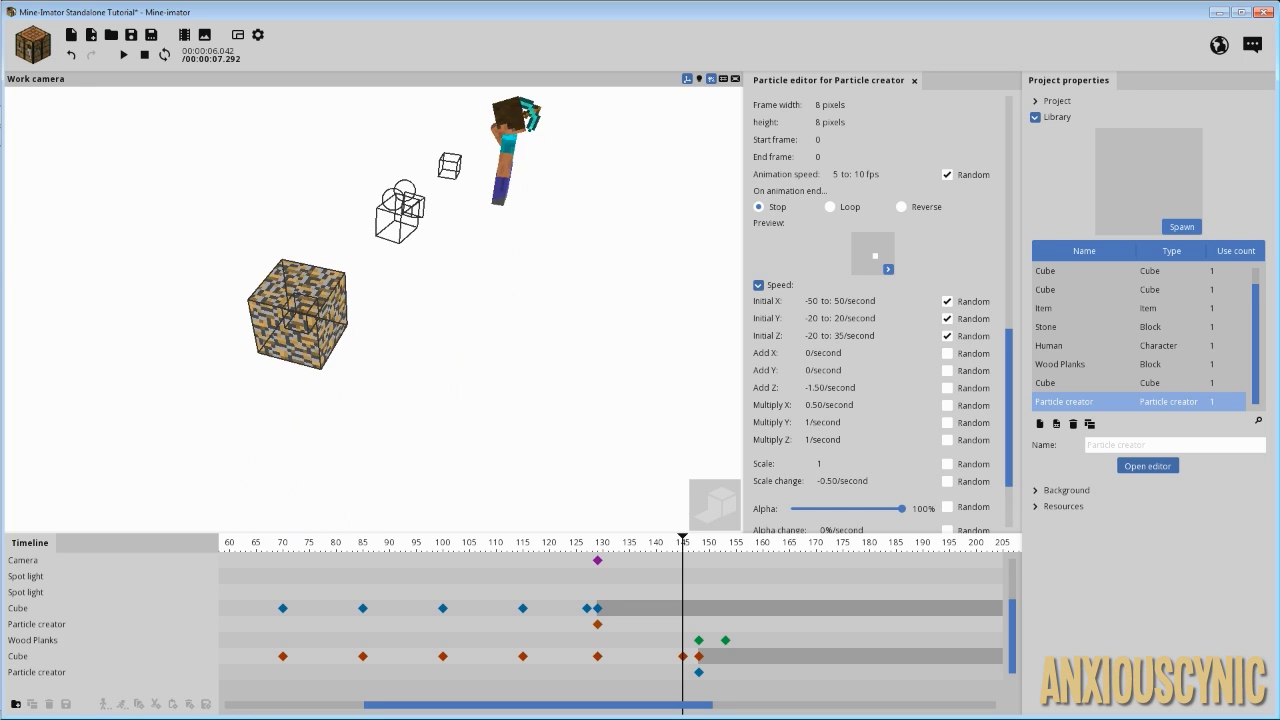
pyautogui.moveTo(437, 400); pyautogui.dragTo(396, 317)
pyautogui.scroll(3, 396, 317)
pyautogui.scroll(1, 396, 317)
pyautogui.moveTo(449, 350); pyautogui.dragTo(505, 348)
pyautogui.moveTo(507, 348); pyautogui.dragTo(480, 348, button='right')
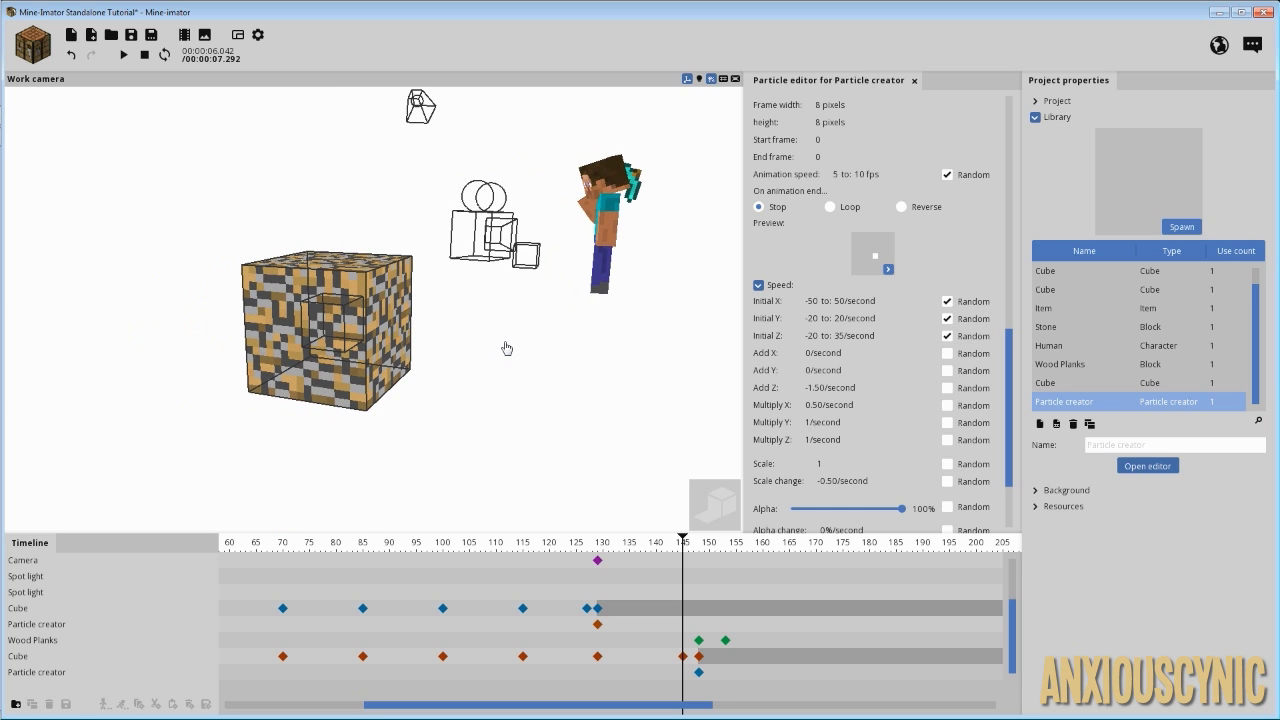
# - Close the particle editor and scrub back through the earlier frames to check the crack stages
pyautogui.click(913, 80)
pyautogui.click(499, 541)
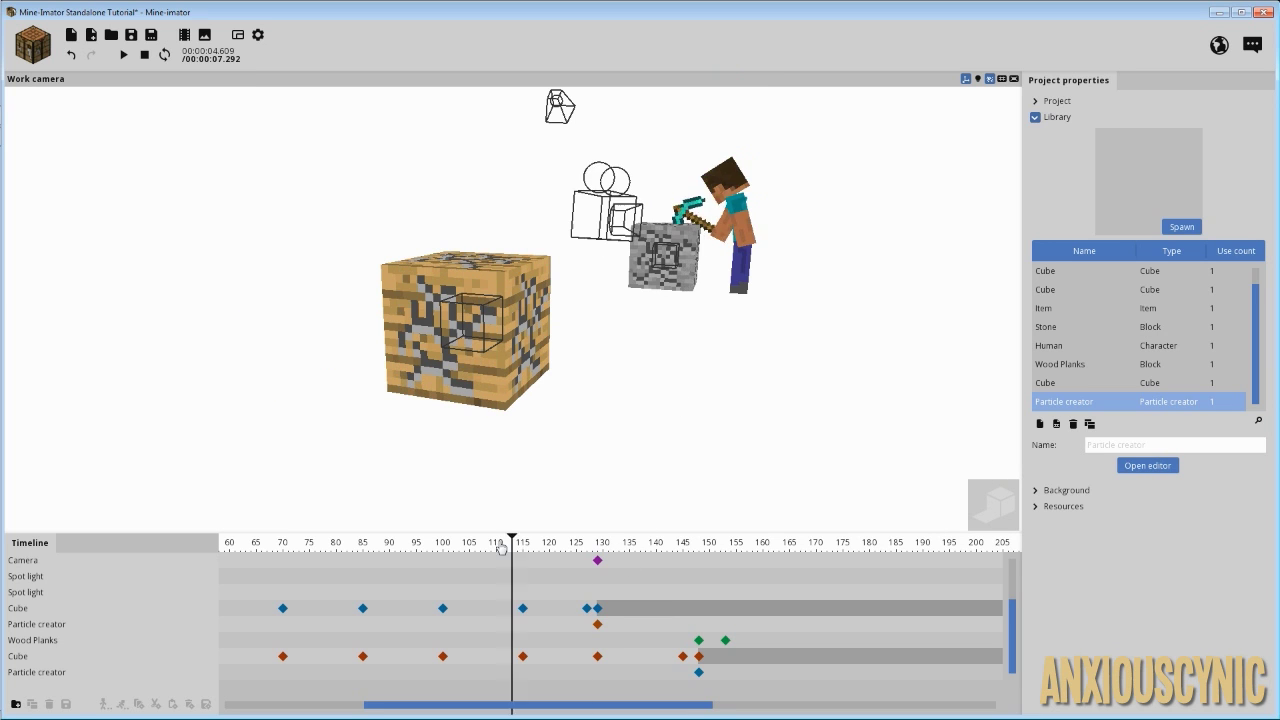
pyautogui.scroll(-4, 610, 447)
pyautogui.moveTo(610, 447); pyautogui.dragTo(588, 449, button='right')
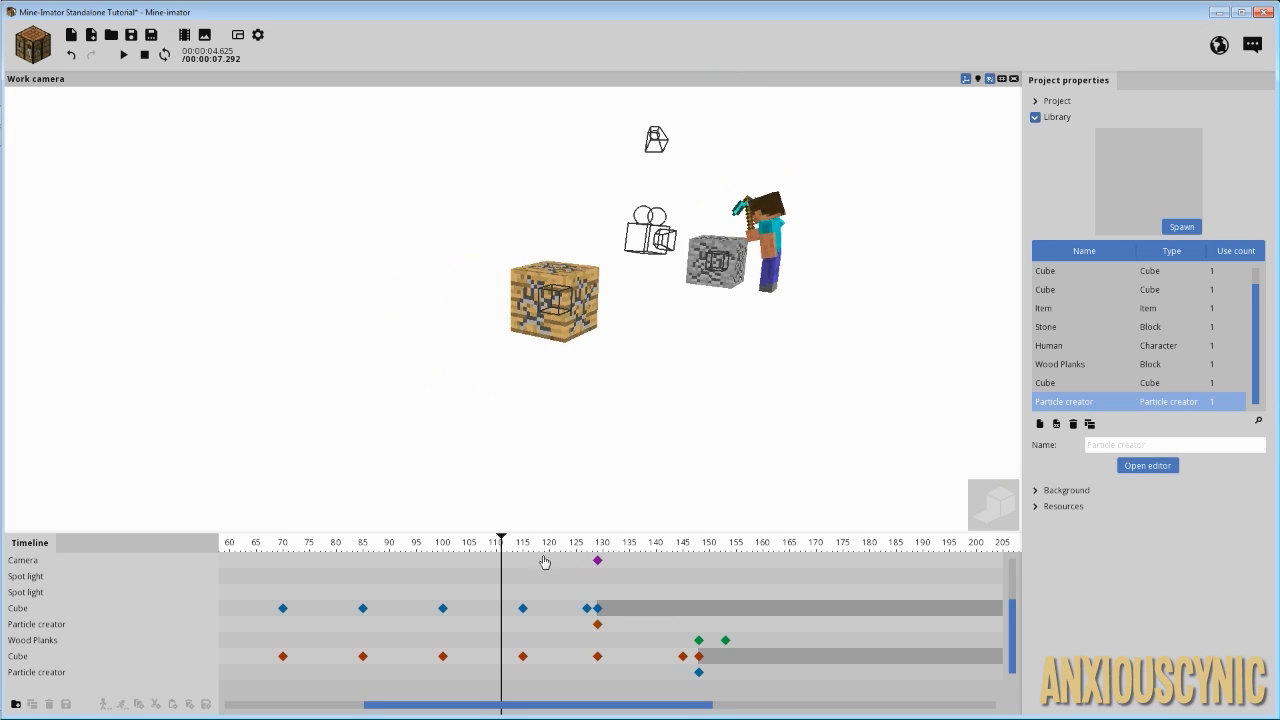
pyautogui.moveTo(542, 545); pyautogui.dragTo(330, 545)
pyautogui.scroll(-1, 330, 558)
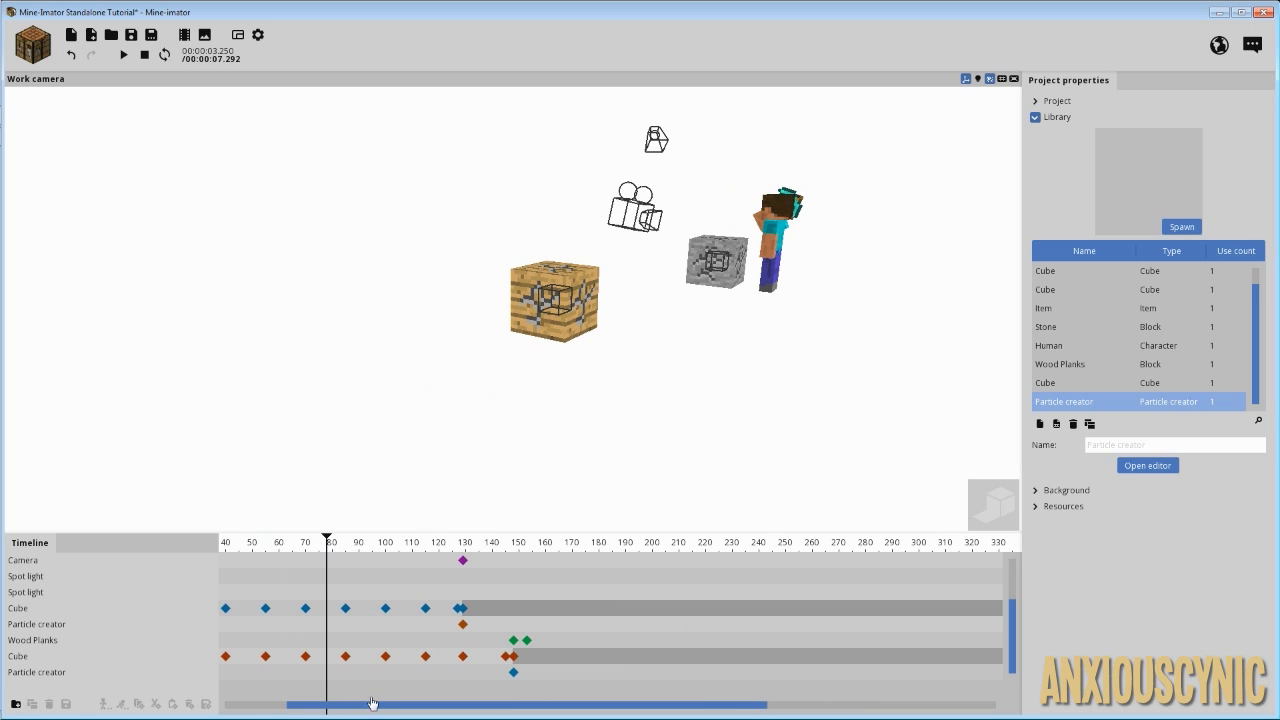
# - Return to frame 0 and play back the whole animation through the break and the particle burst
pyautogui.moveTo(372, 703); pyautogui.dragTo(286, 703)
pyautogui.moveTo(380, 548); pyautogui.dragTo(188, 548)
pyautogui.moveTo(685, 374); pyautogui.dragTo(733, 396)
pyautogui.press('space')
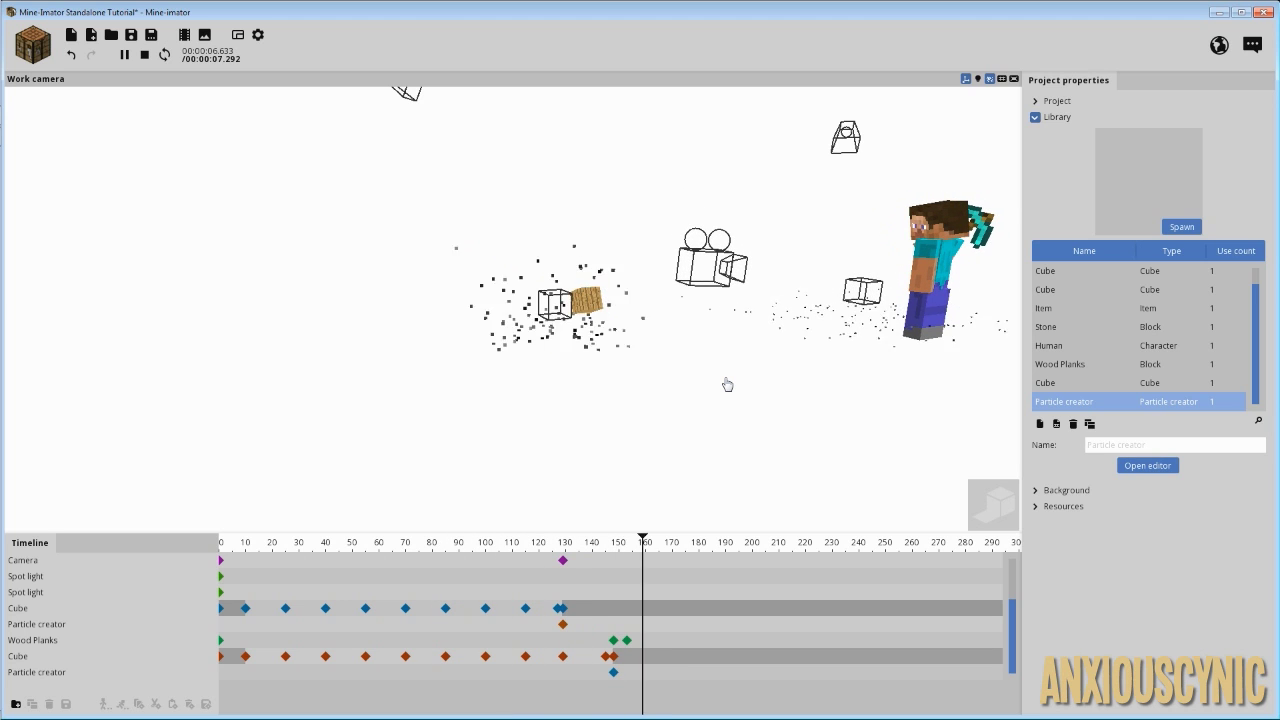
pyautogui.press('space')
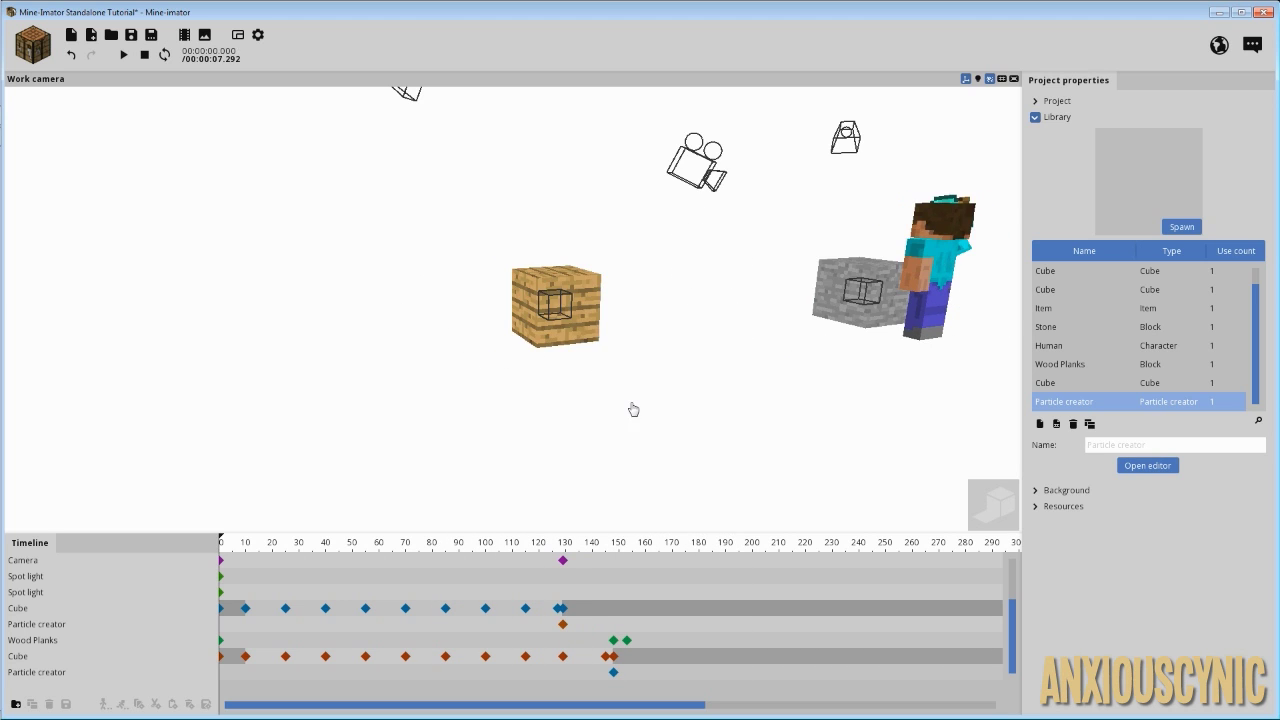
# - Make the Wood Planks block invisible at its frame 153 keyframe and play back the ending to check the pickup
pyautogui.moveTo(592, 548); pyautogui.dragTo(629, 554)
pyautogui.click(627, 642)
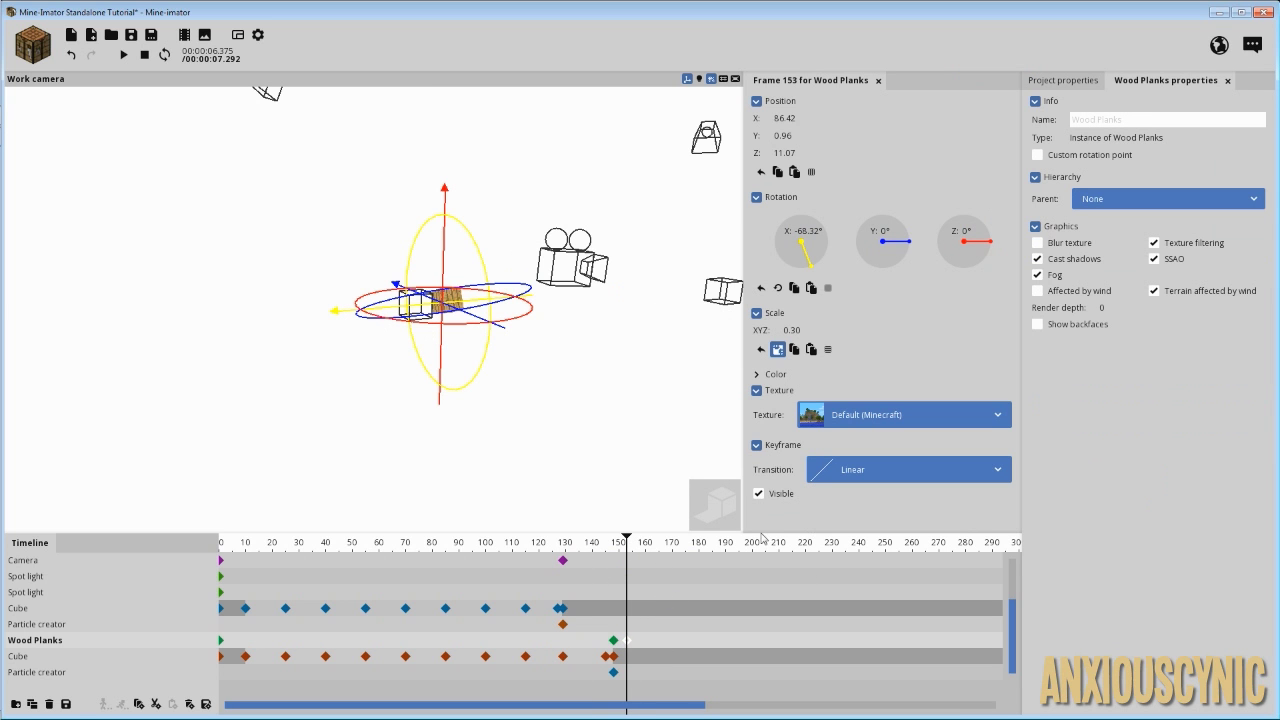
pyautogui.click(776, 500)
pyautogui.moveTo(603, 550); pyautogui.dragTo(544, 550)
pyautogui.press('space')
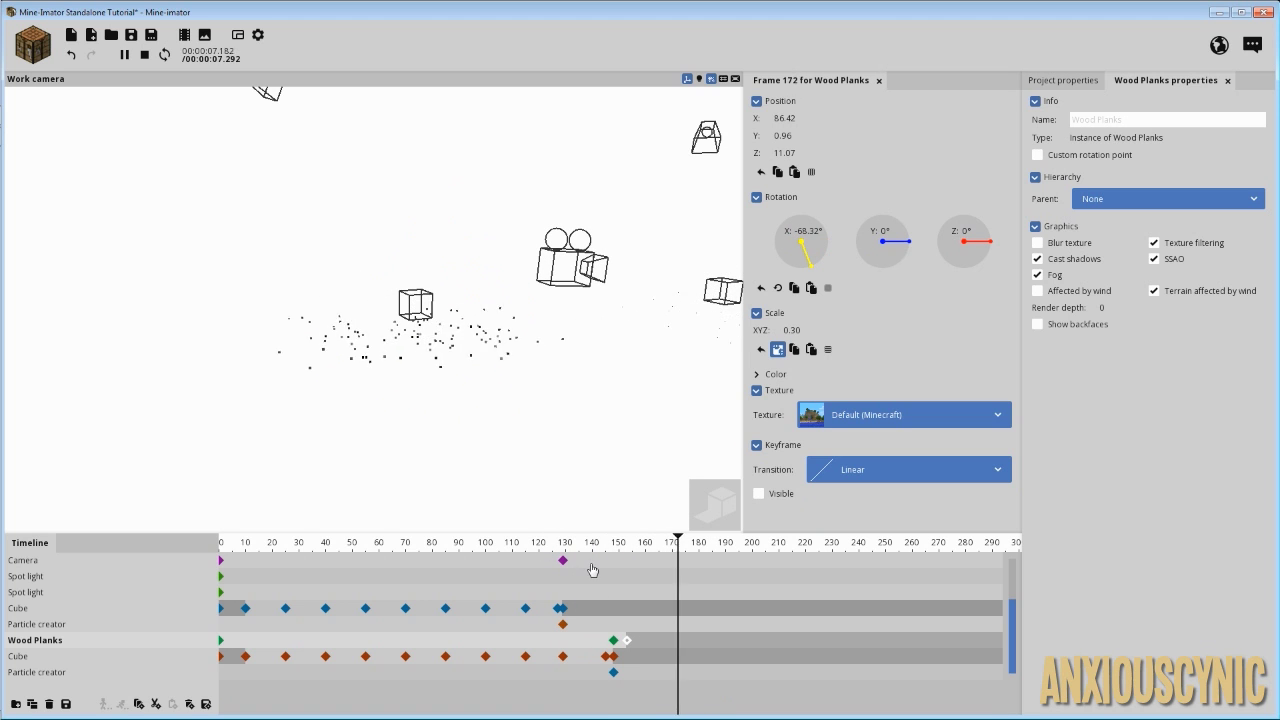
pyautogui.press('space')
# - Show the active camera in a second, enlarged view and play the animation from the start
pyautogui.moveTo(595, 404); pyautogui.dragTo(545, 436)
pyautogui.click(237, 34)
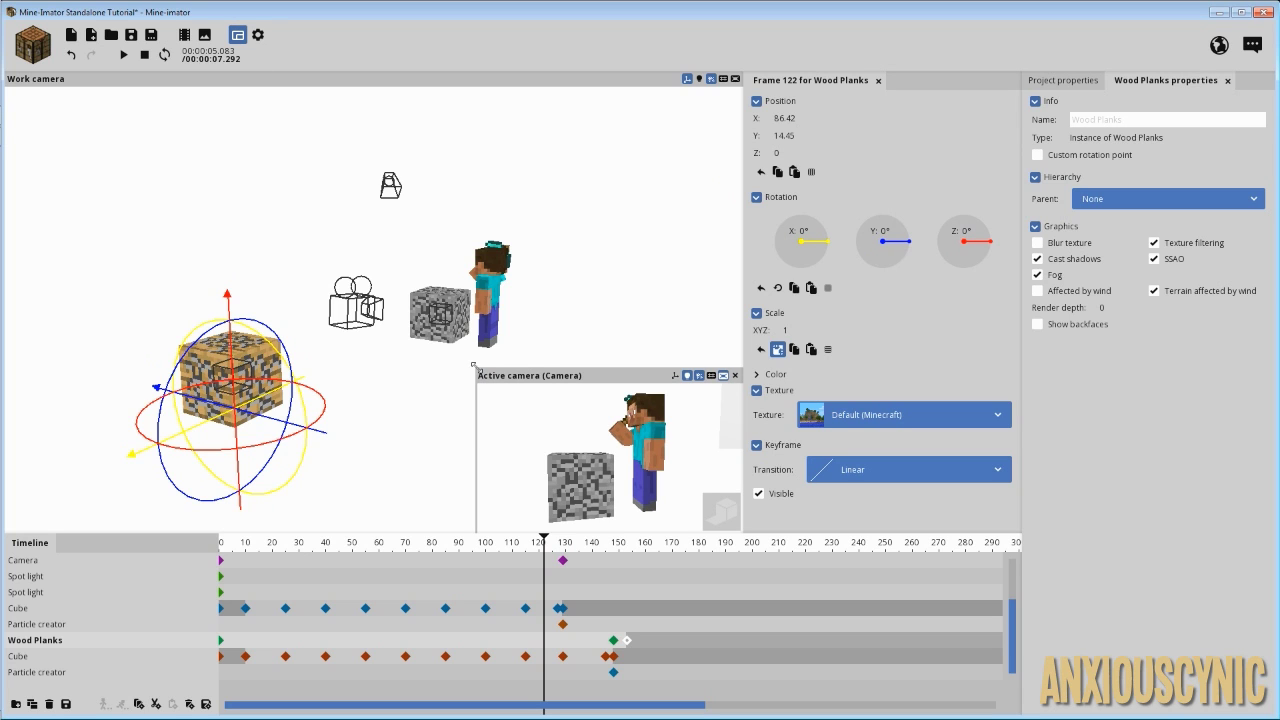
pyautogui.moveTo(474, 365); pyautogui.dragTo(340, 288)
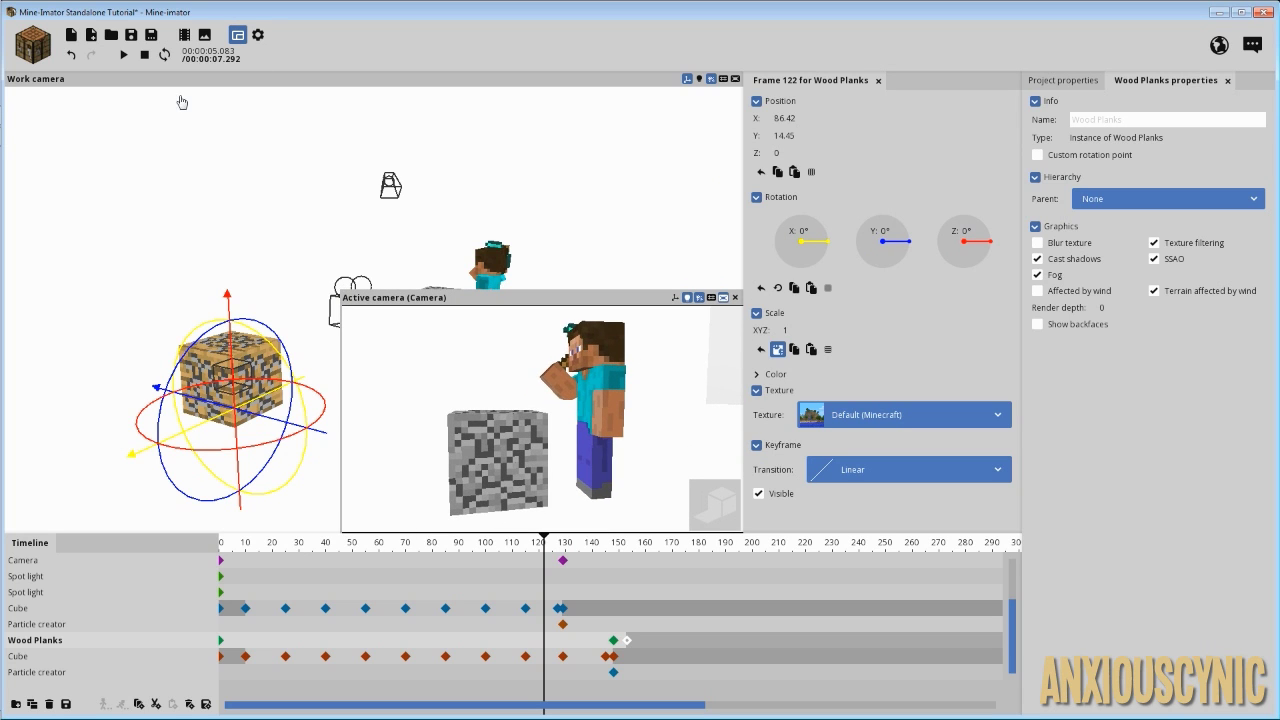
pyautogui.click(145, 55)
pyautogui.click(124, 56)
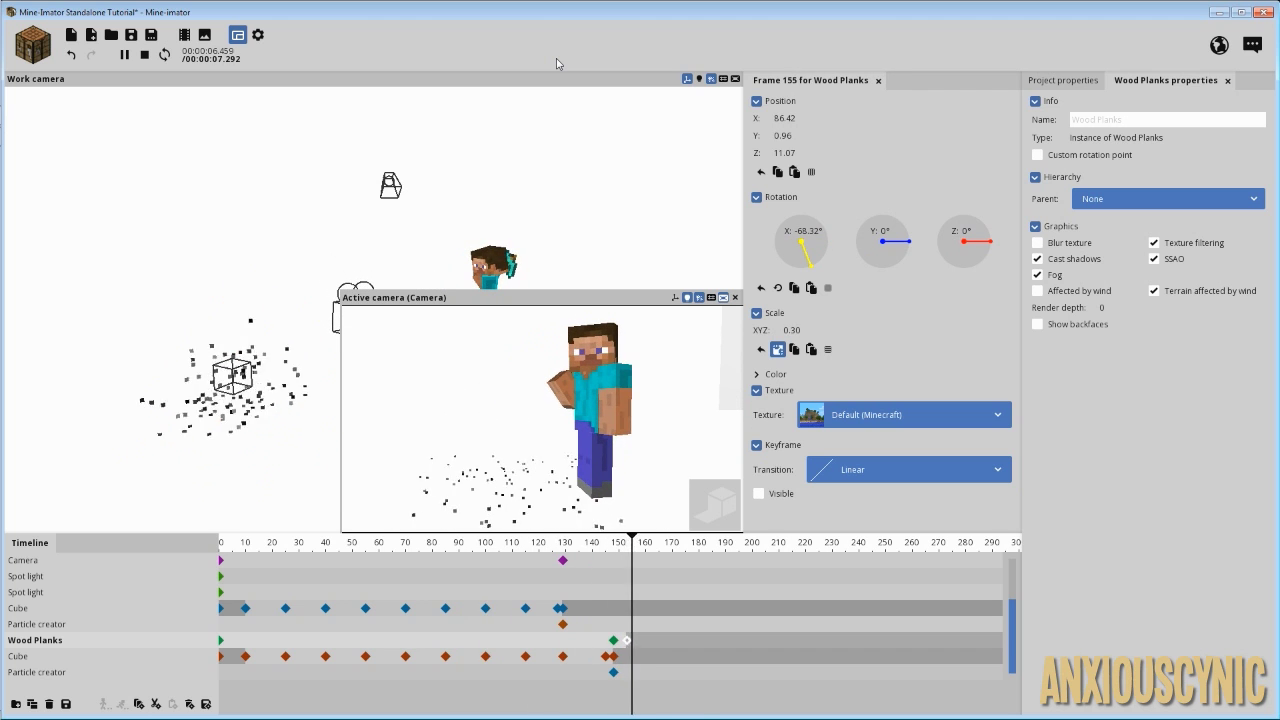
pyautogui.press('space')
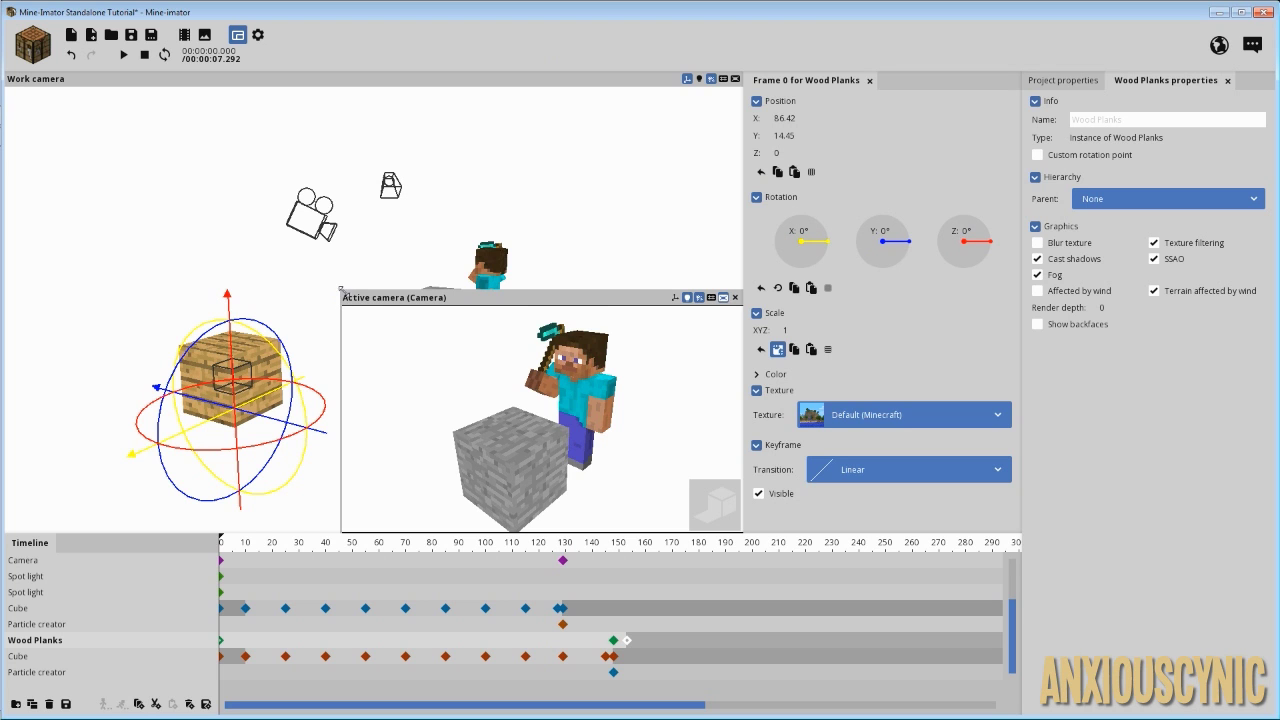
# - Shrink the active camera view and select the stone block in front of the character
pyautogui.moveTo(358, 298); pyautogui.dragTo(553, 395)
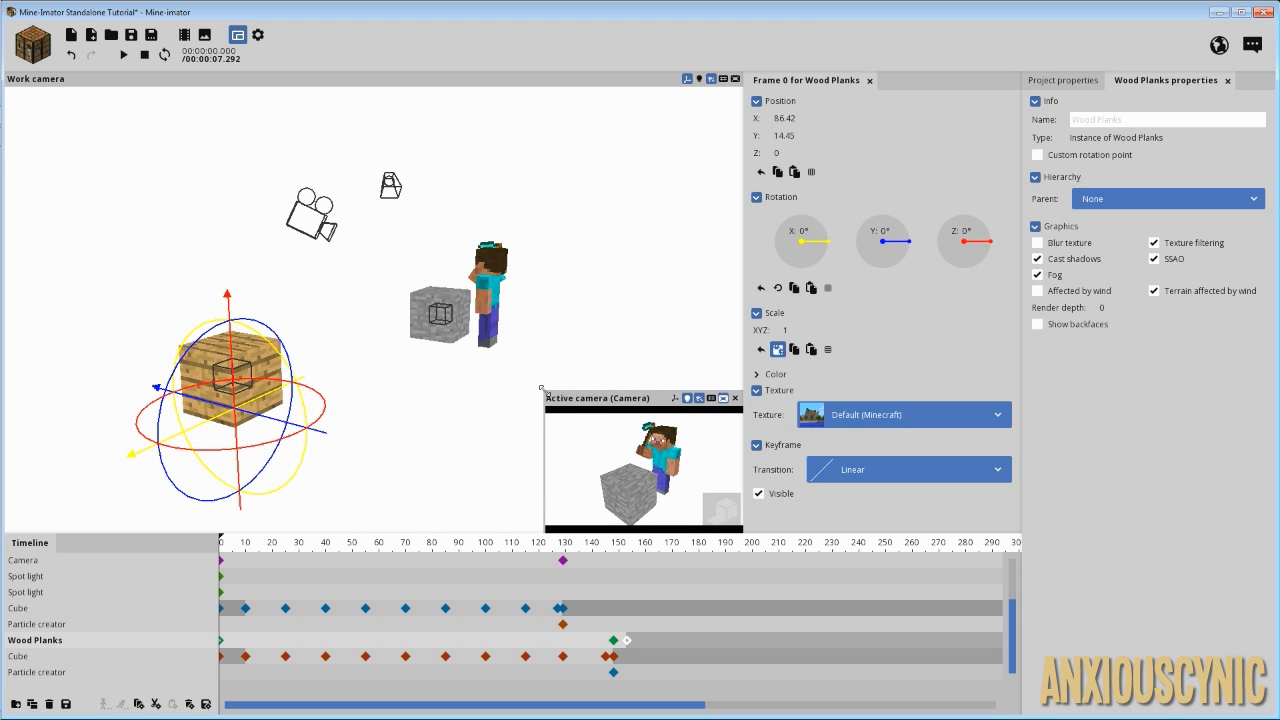
pyautogui.click(465, 332)
pyautogui.scroll(5, 528, 274)
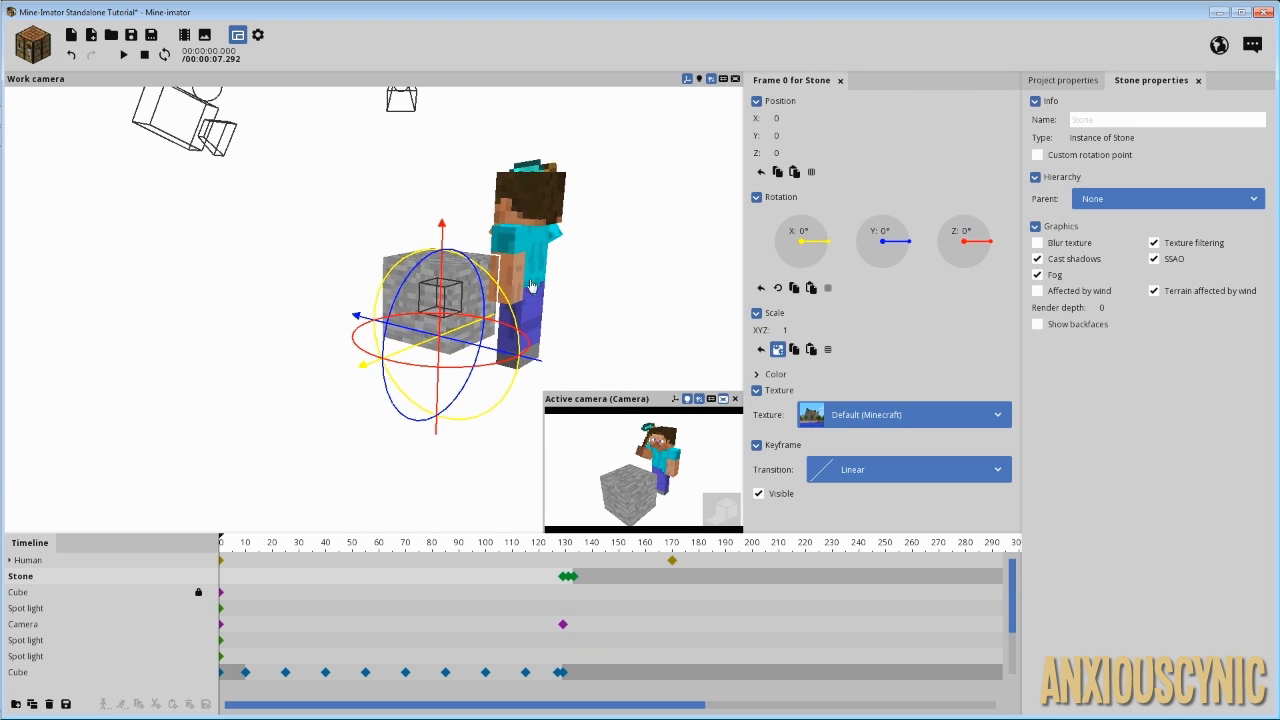
pyautogui.moveTo(539, 270); pyautogui.dragTo(550, 269)
# - Change the Stone library item's block type, trying Wood Planks and settling on Stationary Lava
pyautogui.click(1089, 87)
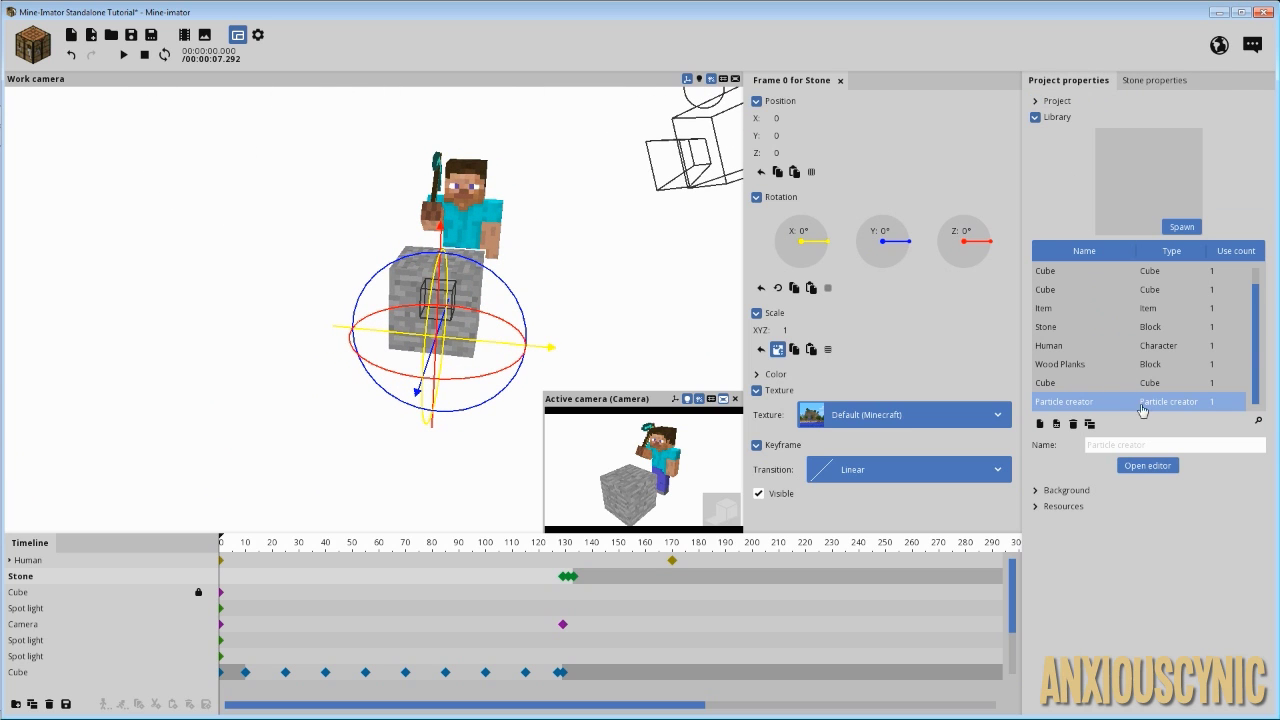
pyautogui.scroll(1, 1259, 335)
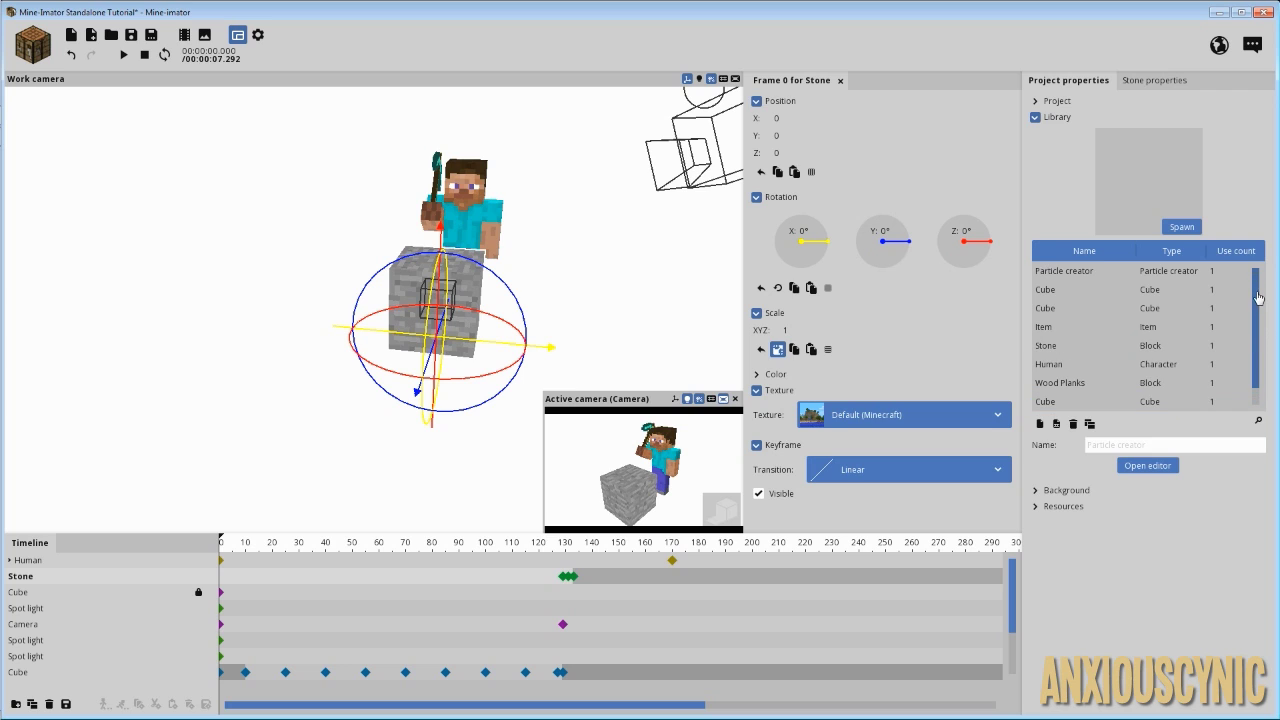
pyautogui.click(1097, 346)
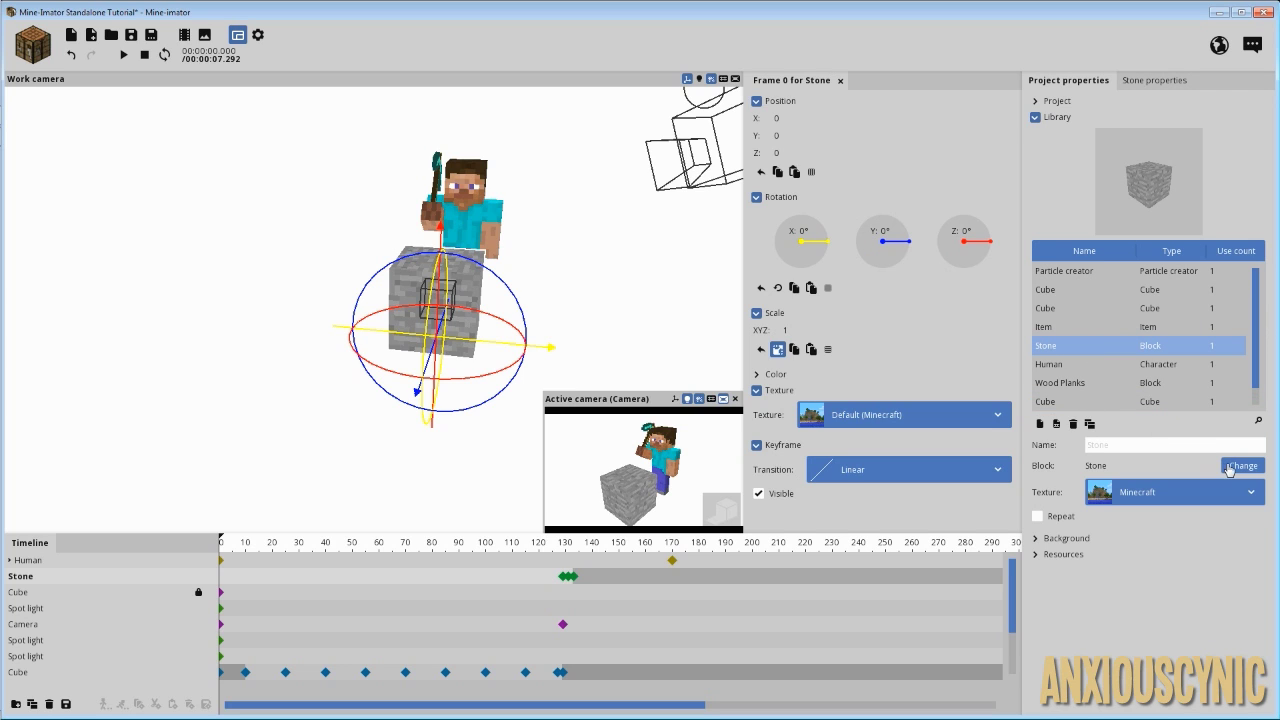
pyautogui.click(1236, 466)
pyautogui.click(846, 217)
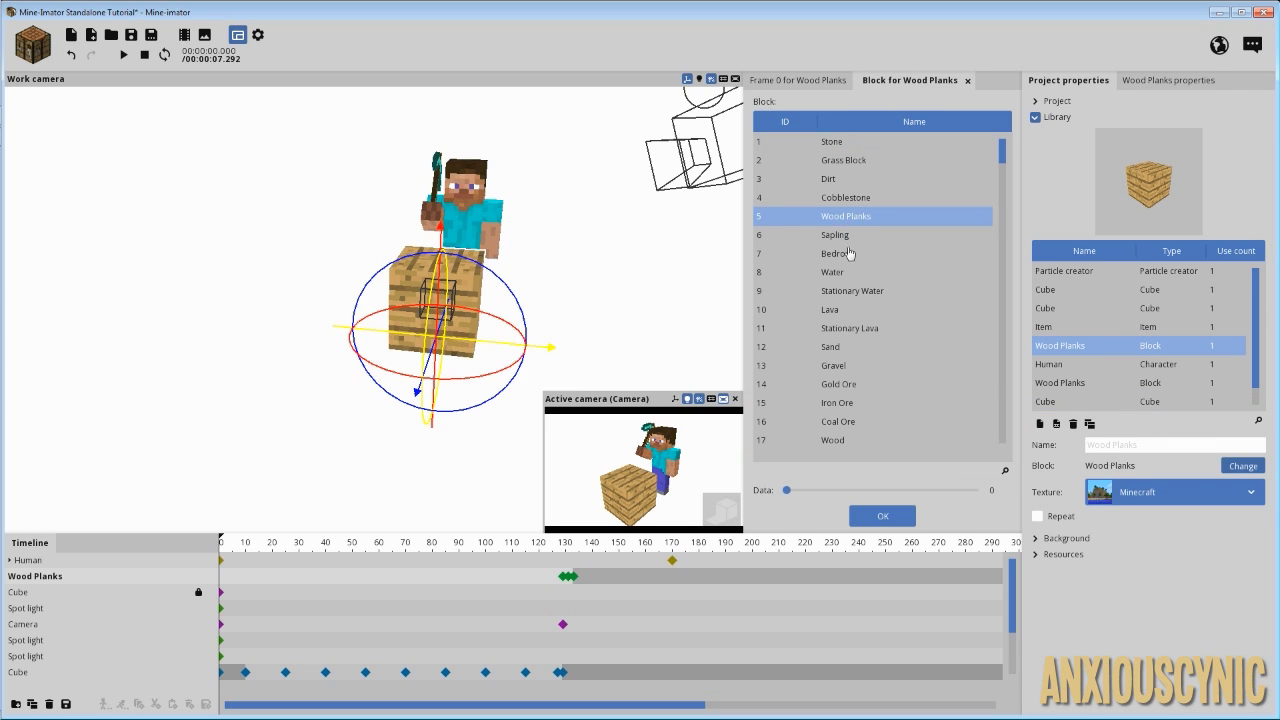
pyautogui.click(836, 328)
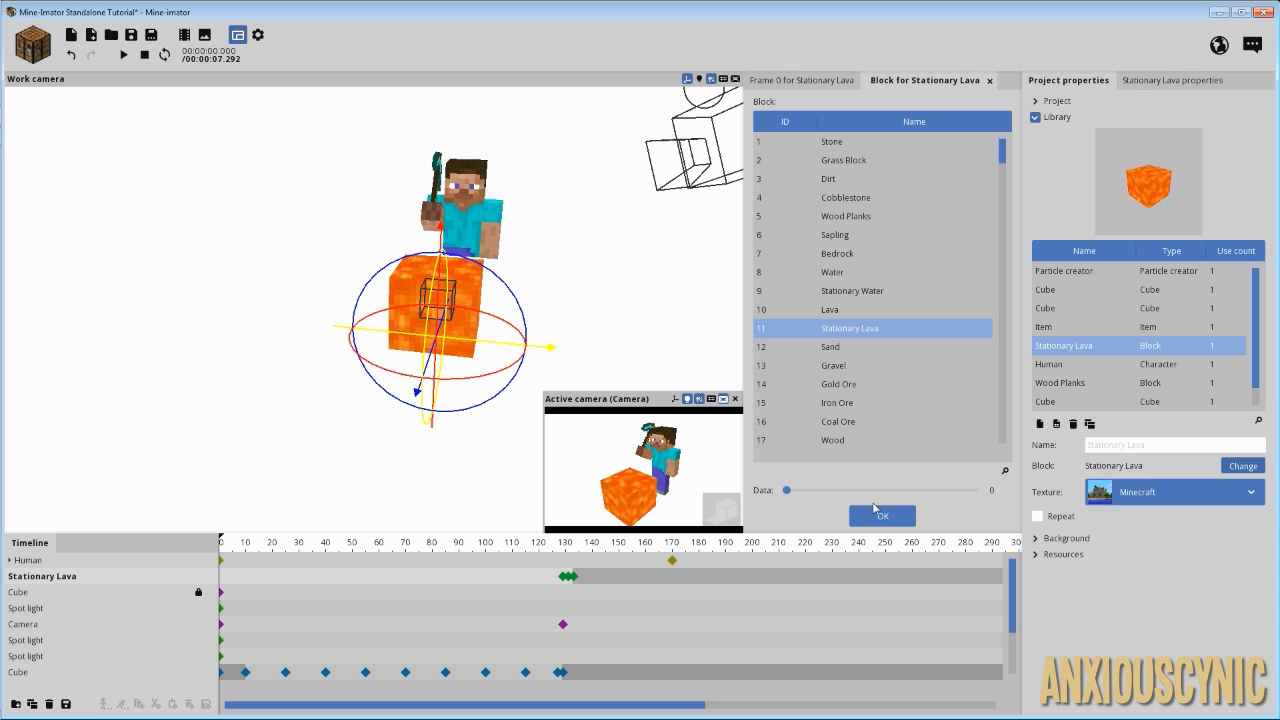
pyautogui.click(875, 514)
# - Play back the breaking of the Stationary Lava block and scrub just past the break to frame 136
pyautogui.press('space')
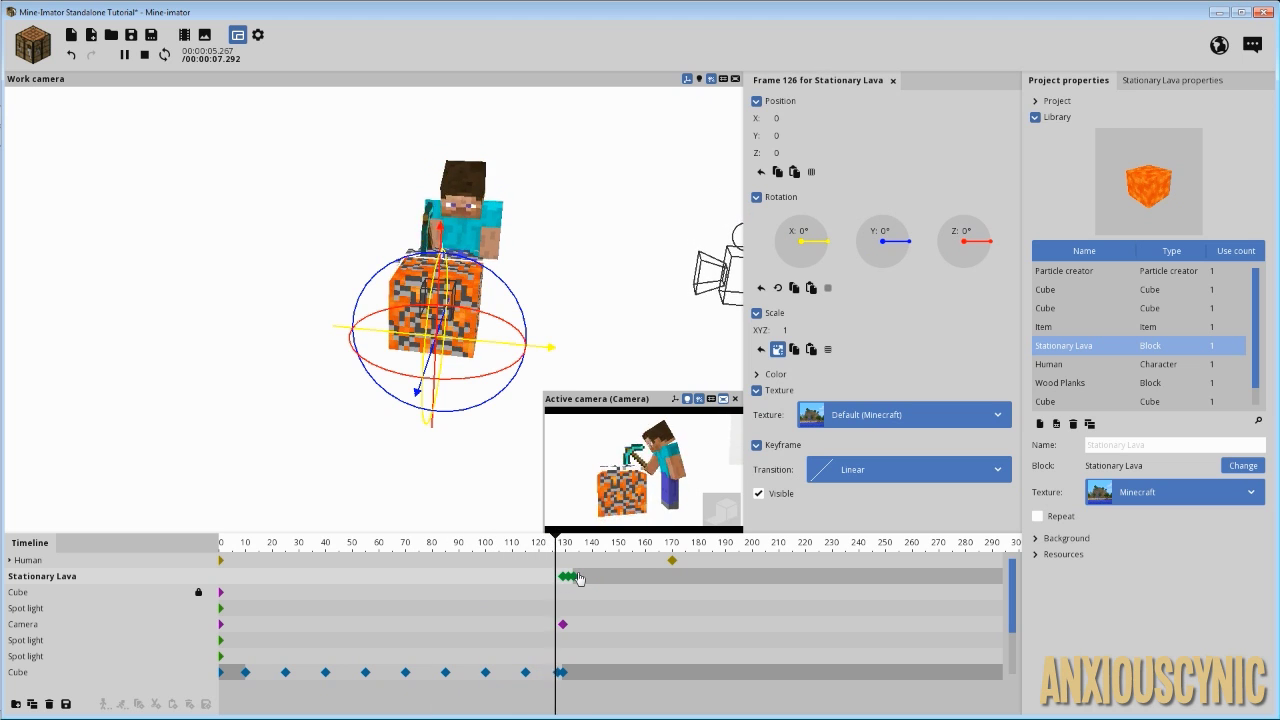
pyautogui.press('space')
pyautogui.moveTo(566, 545); pyautogui.dragTo(584, 548)
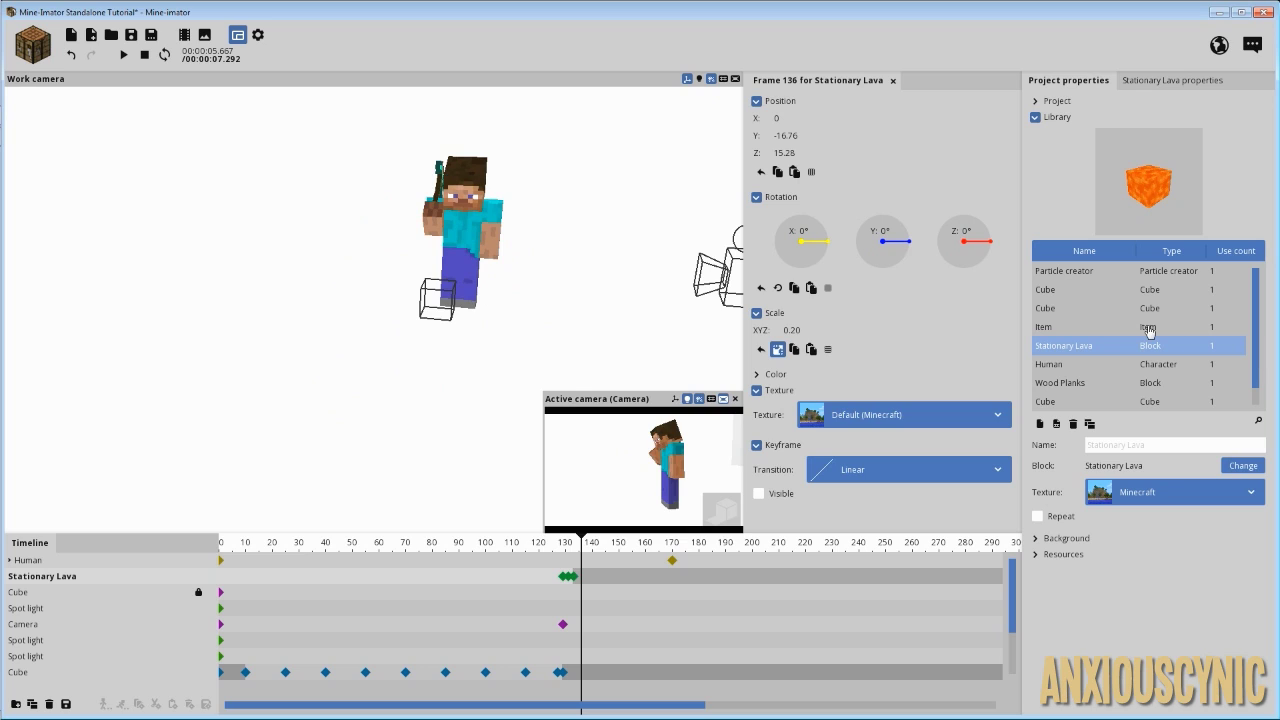